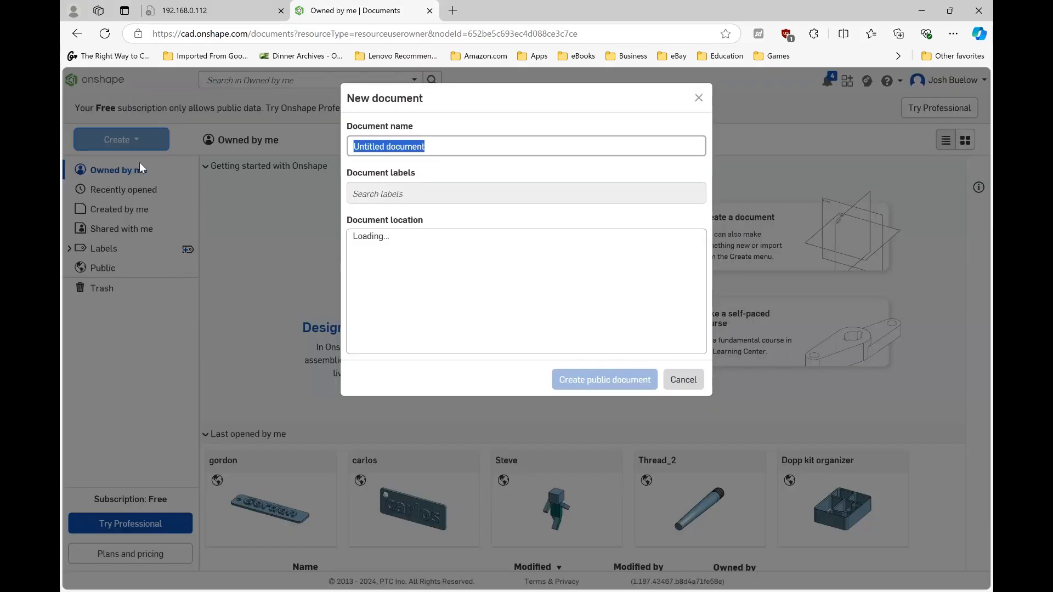
Step: Create a public document named "Love fruit" and start a sketch on the Front plane
{"action": "type", "text": "Love fruit"}
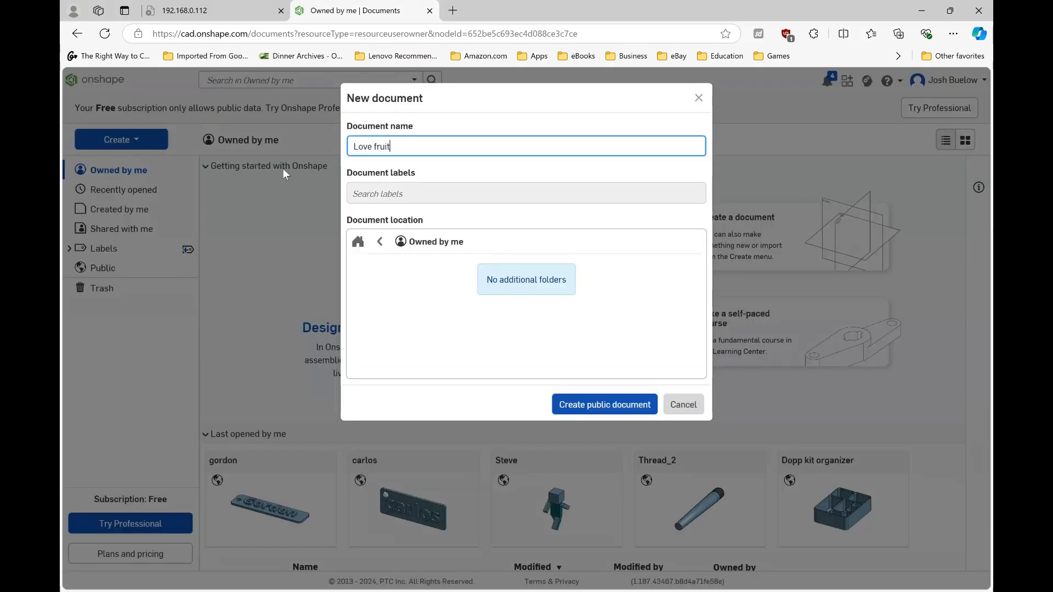
{"action": "key", "text": "Return"}
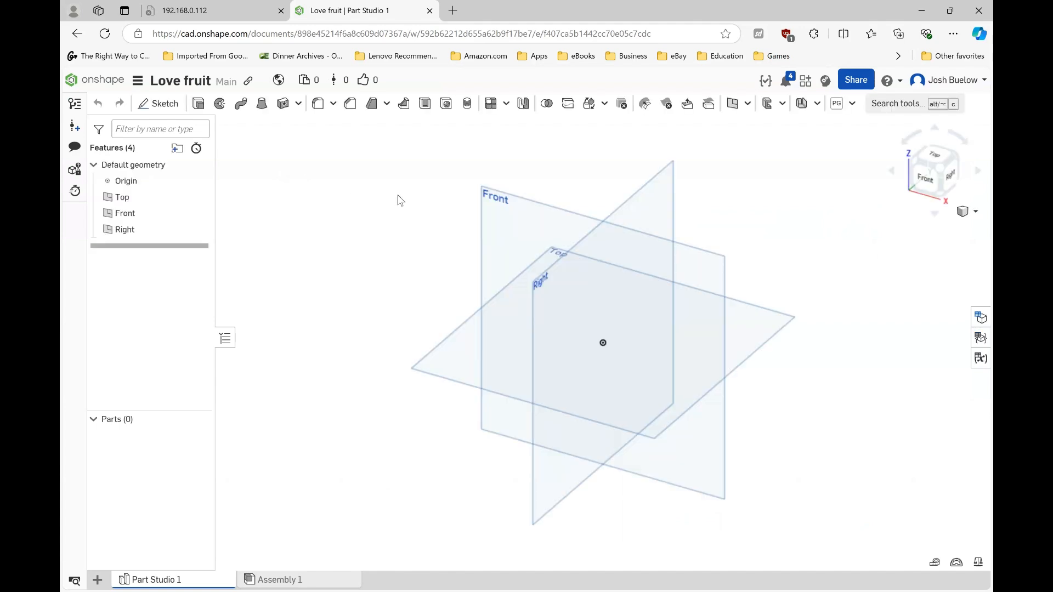
{"action": "left_click", "coordinate": [507, 241]}
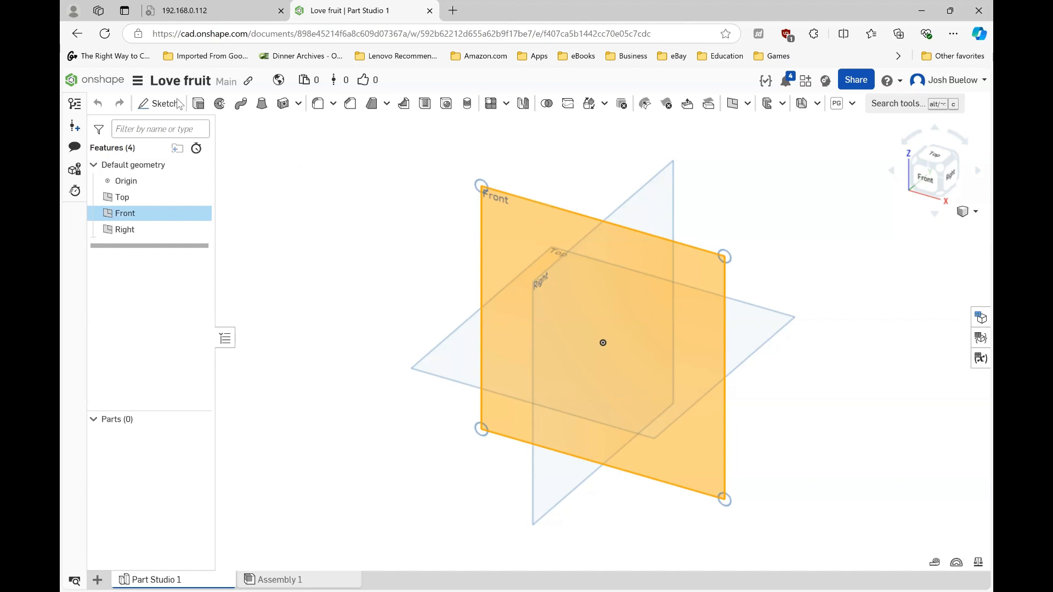
{"action": "left_click", "coordinate": [160, 104]}
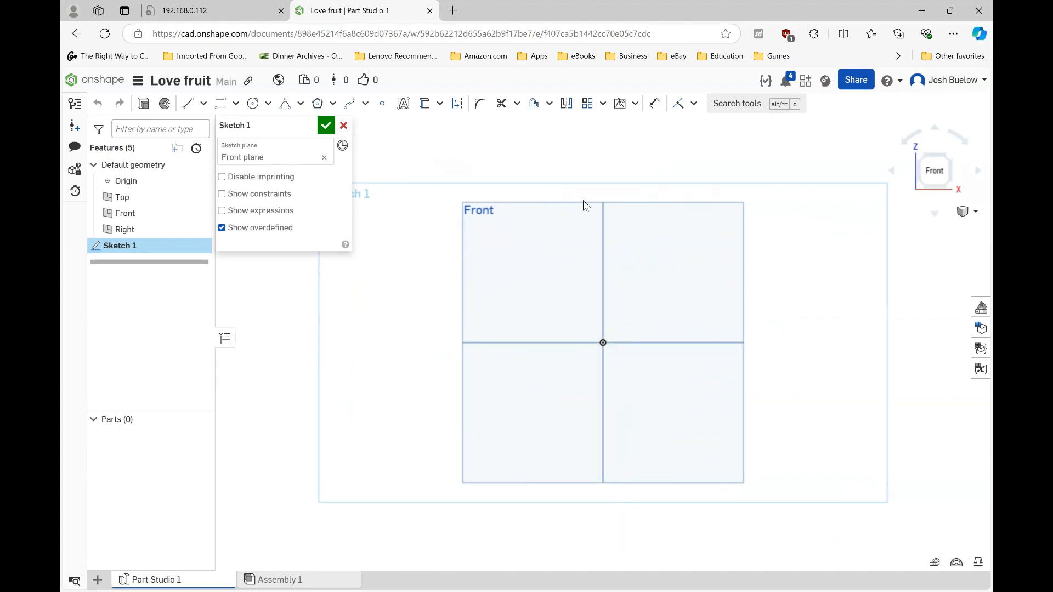
Step: Import love fruit.png and place it in the sketch as an image about 80 mm high, with its lower edge on the horizontal axis
{"action": "left_click", "coordinate": [636, 109]}
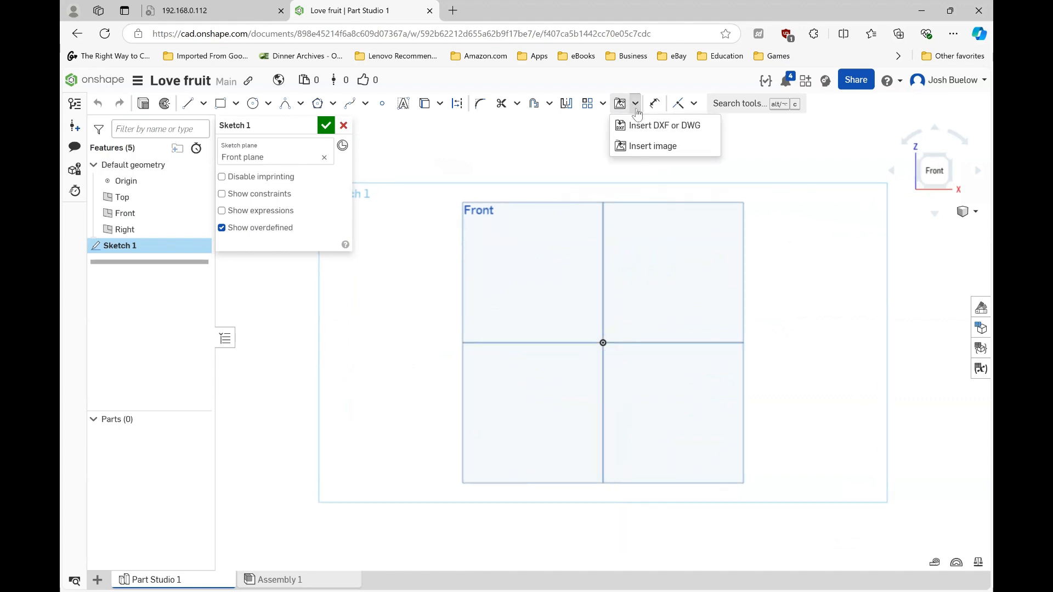
{"action": "left_click", "coordinate": [639, 146]}
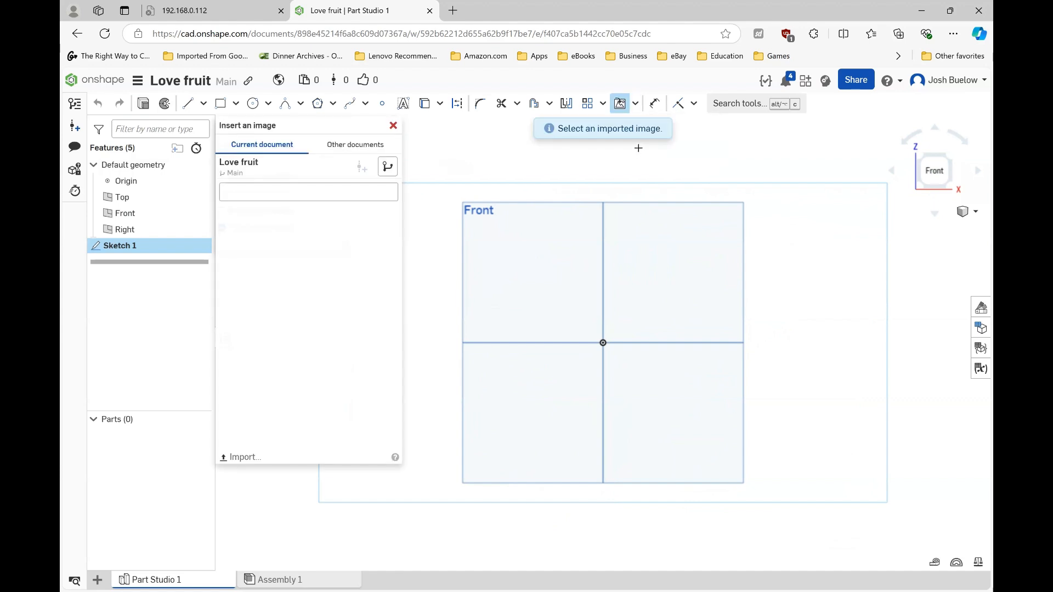
{"action": "left_click", "coordinate": [244, 458]}
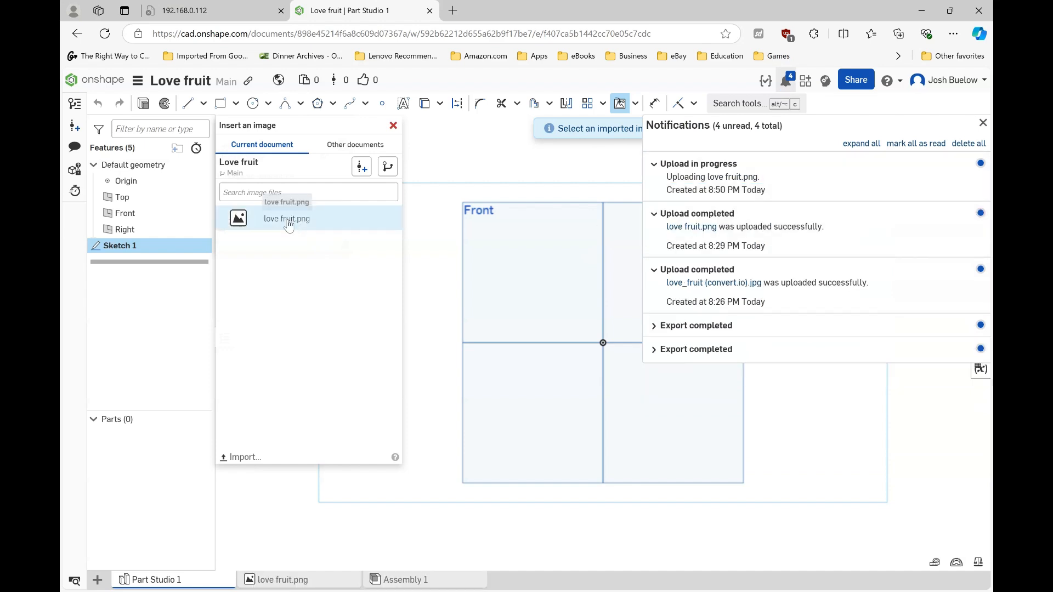
{"action": "left_click", "coordinate": [286, 219]}
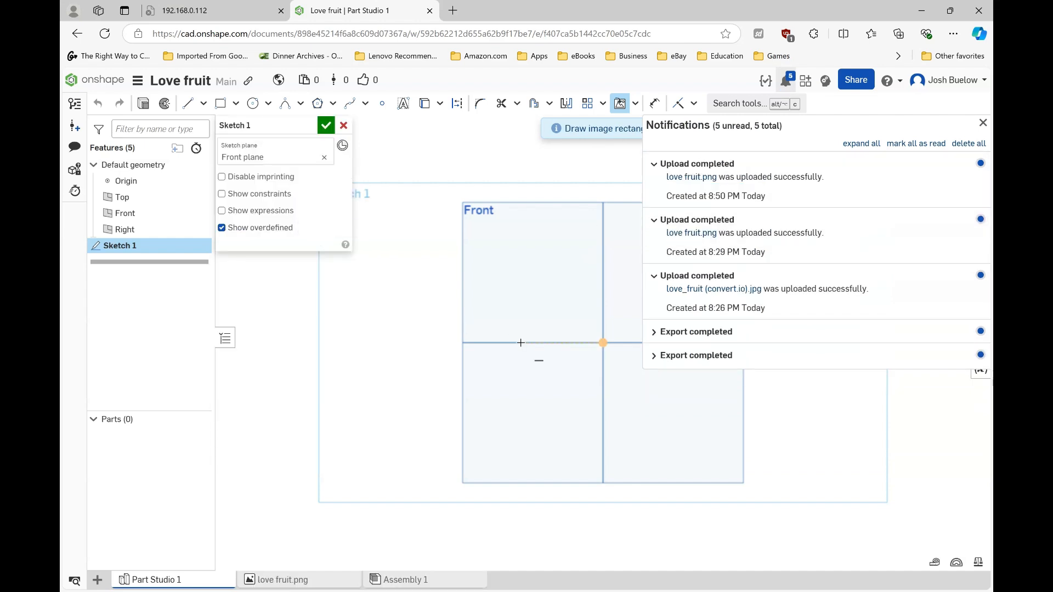
{"action": "left_click", "coordinate": [983, 123]}
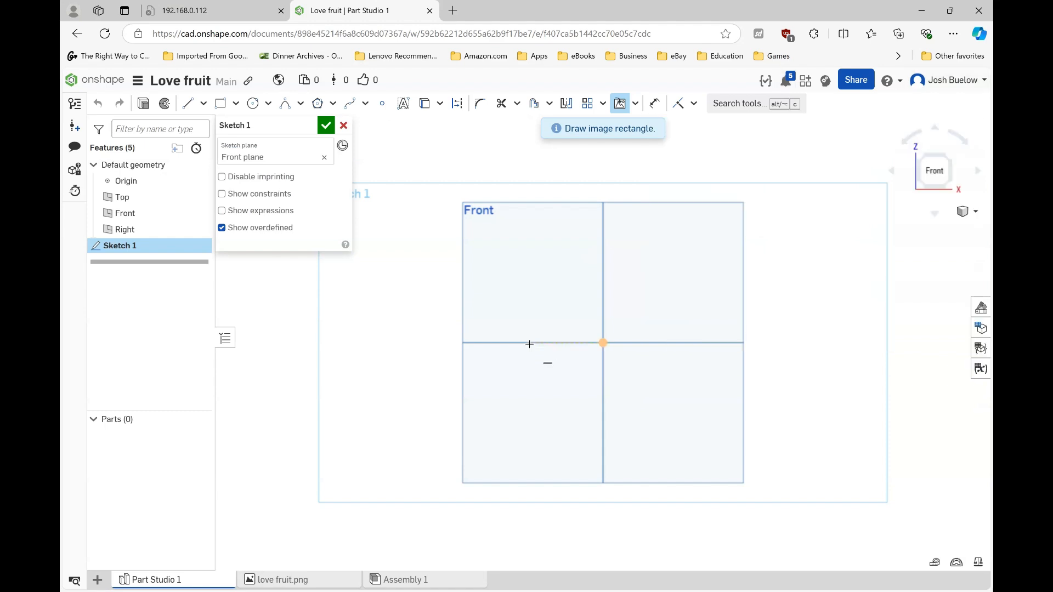
{"action": "left_click", "coordinate": [528, 343]}
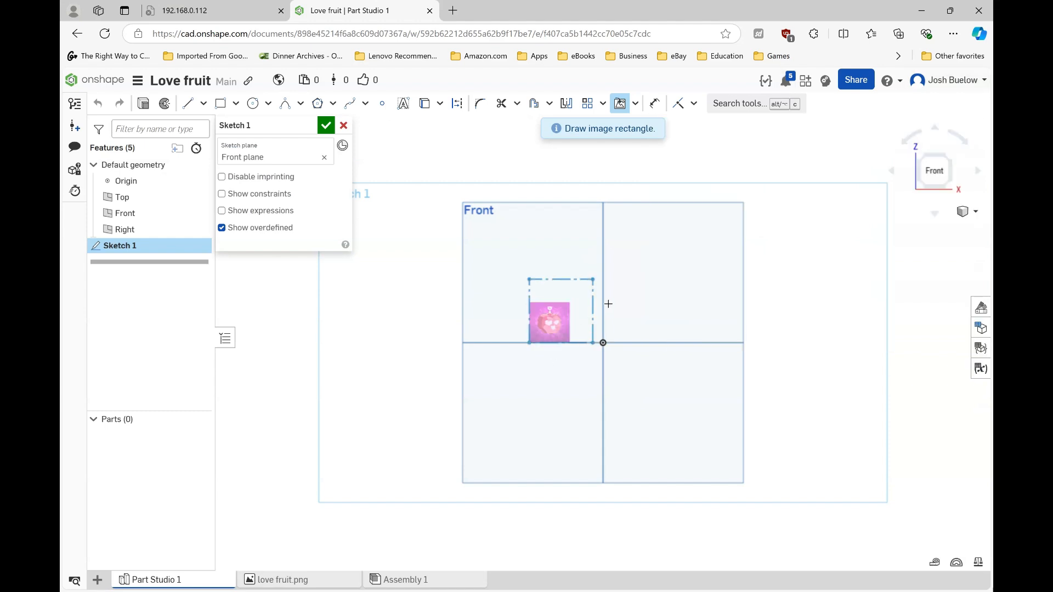
{"action": "left_click", "coordinate": [680, 253]}
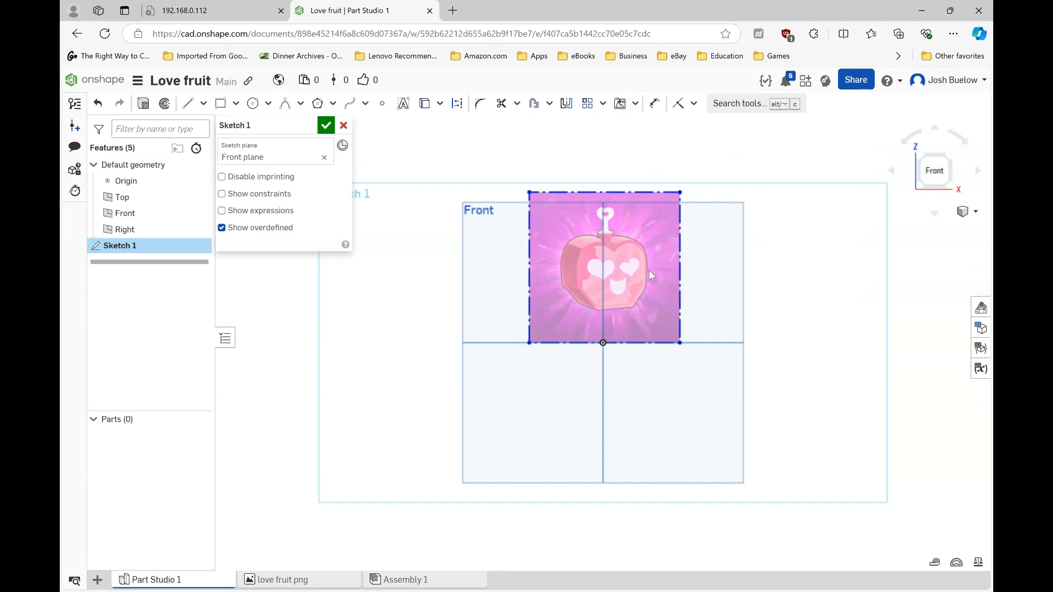
Step: Dimension the image's height to 100 mm
{"action": "scroll", "coordinate": [650, 270], "scroll_direction": "up", "scroll_amount": 1}
{"action": "scroll", "coordinate": [646, 279], "scroll_direction": "up", "scroll_amount": 2}
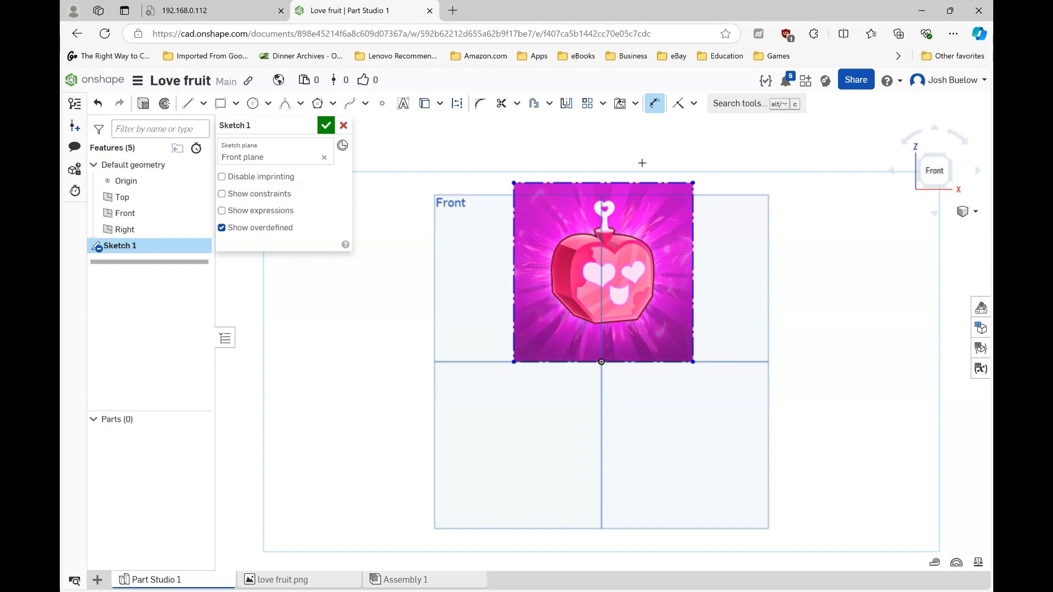
{"action": "left_click", "coordinate": [660, 105]}
{"action": "left_click", "coordinate": [694, 257]}
{"action": "left_click", "coordinate": [794, 262]}
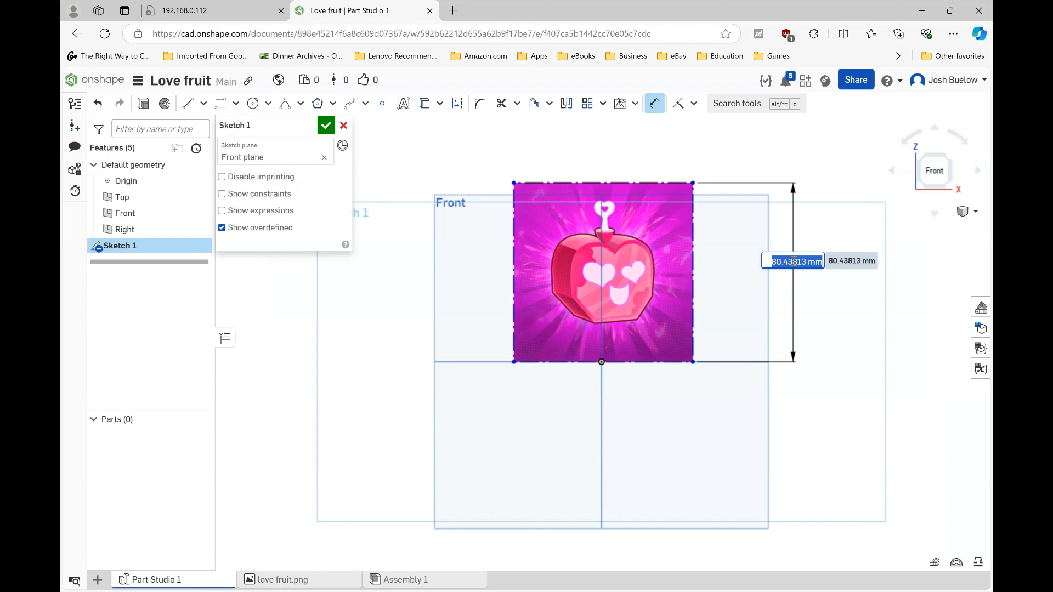
{"action": "type", "text": "100"}
{"action": "key", "text": "Return"}
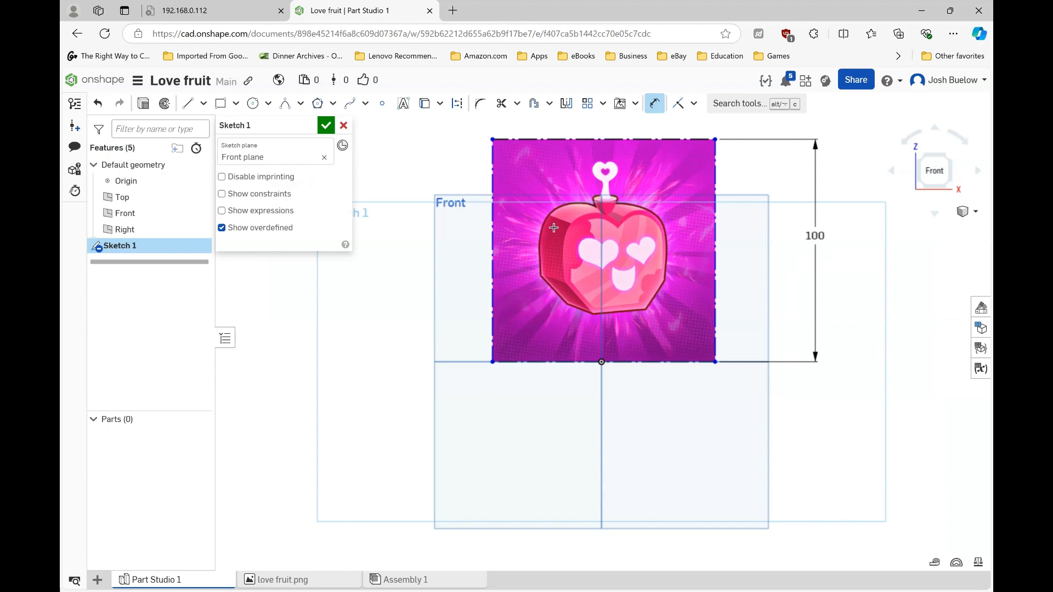
Step: Shift the image sideways so the notch of the fruit's front heart shape lies on the vertical axis through the origin
{"action": "scroll", "coordinate": [590, 213], "scroll_direction": "up", "scroll_amount": 3}
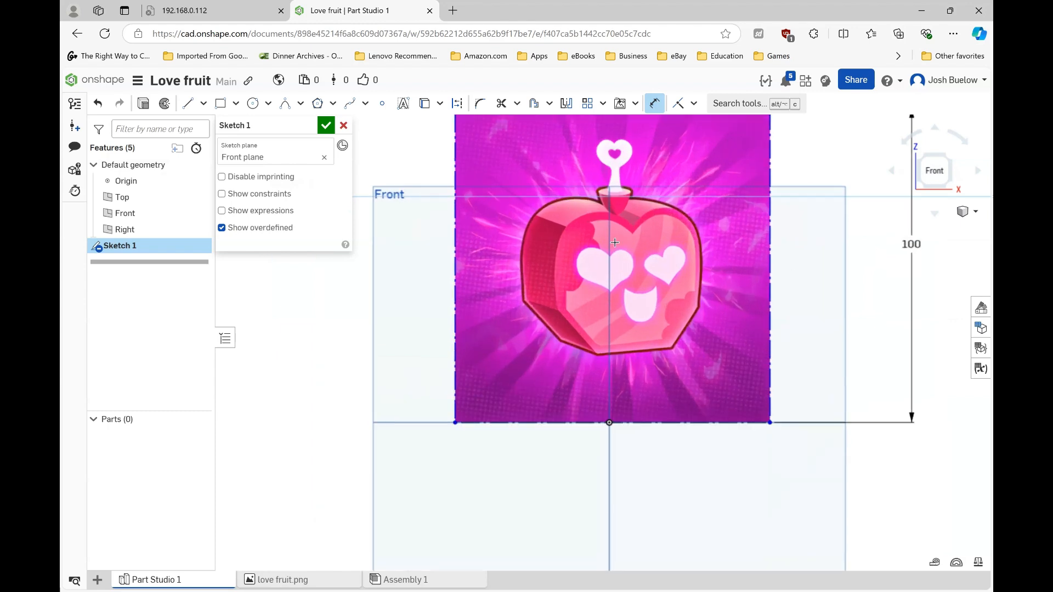
{"action": "scroll", "coordinate": [611, 235], "scroll_direction": "up", "scroll_amount": 1}
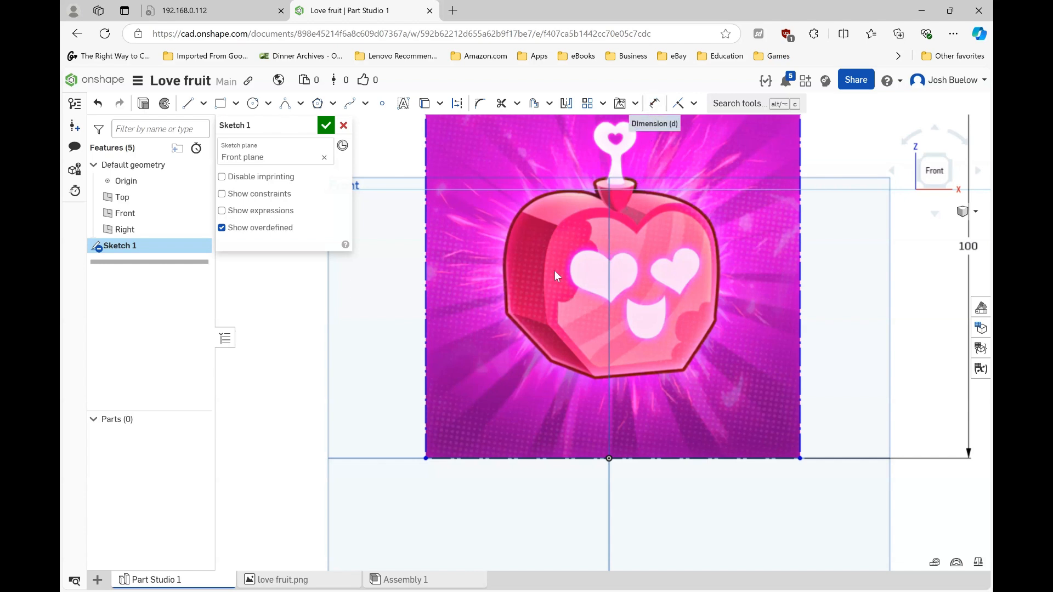
{"action": "left_click_drag", "start_coordinate": [534, 310], "coordinate": [511, 305]}
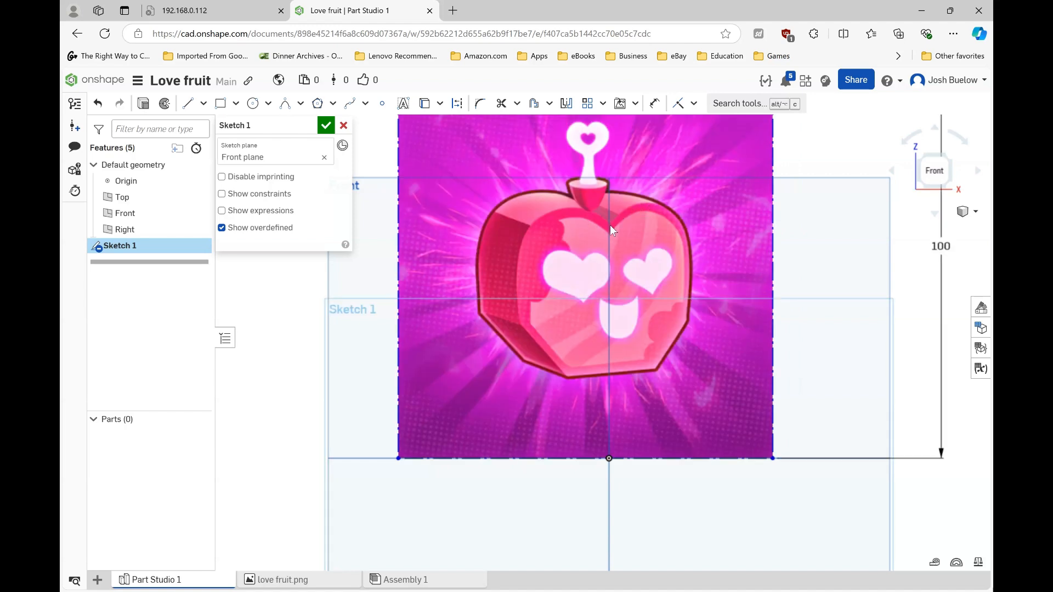
{"action": "left_click_drag", "start_coordinate": [578, 259], "coordinate": [578, 263]}
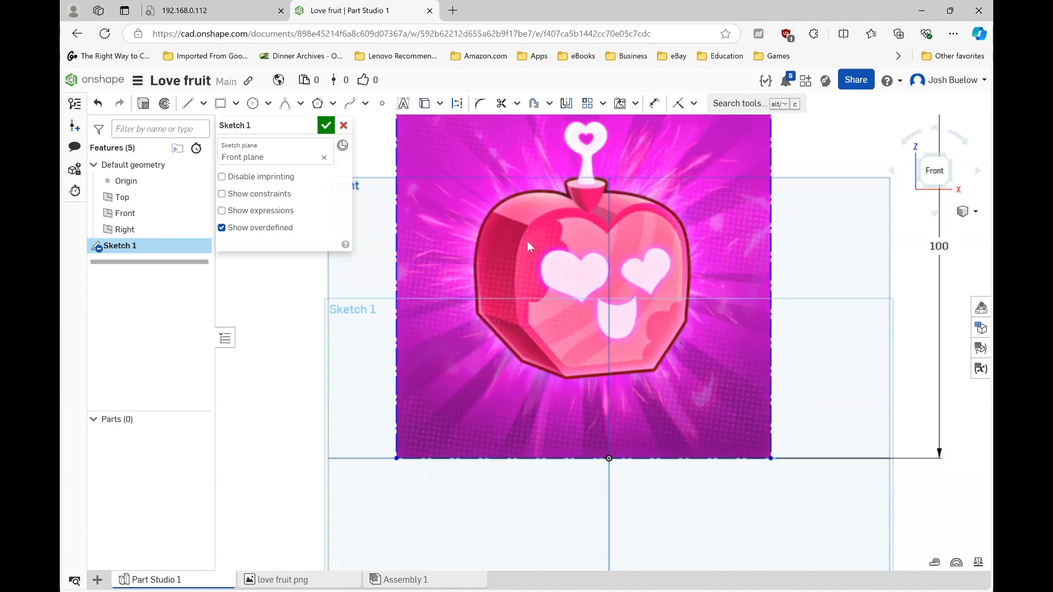
Step: Trace the left half of the heart-shaped front face with a seven-point spline, from the notch on the vertical axis down to the lower-left corner
{"action": "left_click", "coordinate": [349, 104]}
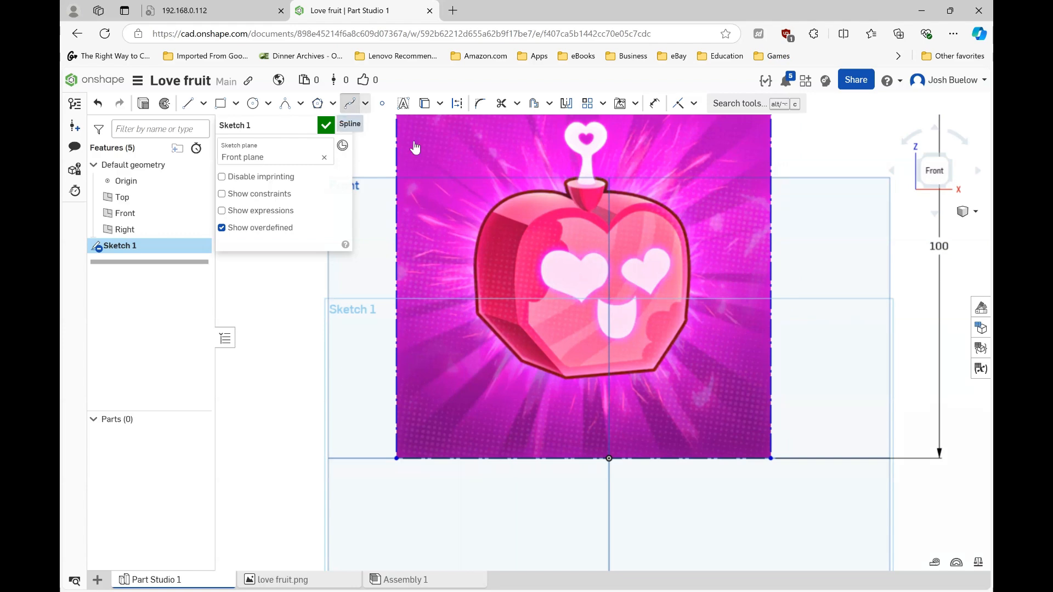
{"action": "scroll", "coordinate": [602, 216], "scroll_direction": "up", "scroll_amount": 2}
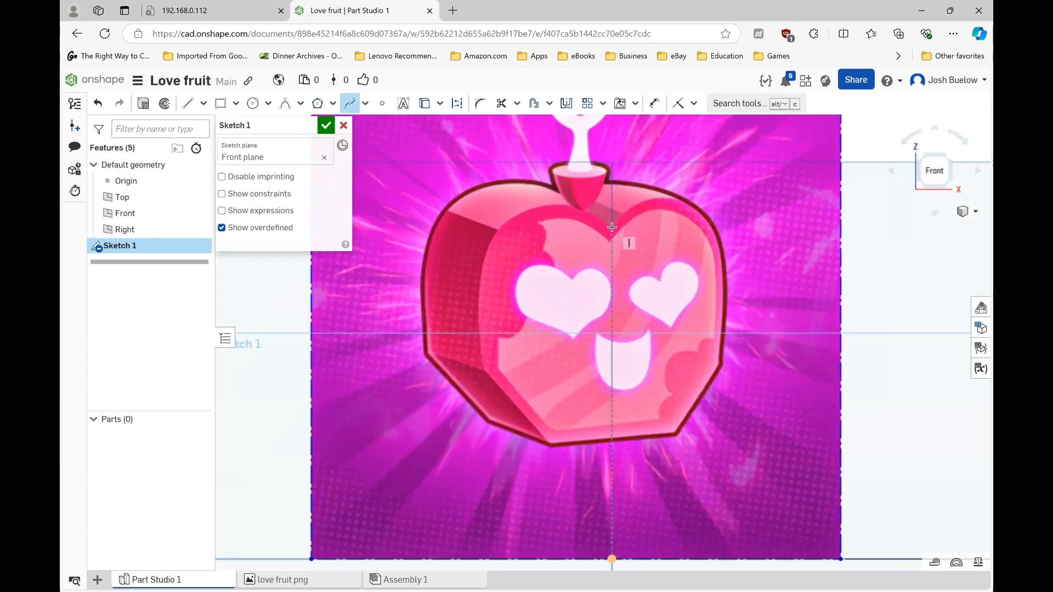
{"action": "left_click", "coordinate": [611, 227]}
{"action": "left_click", "coordinate": [586, 209]}
{"action": "left_click", "coordinate": [538, 206]}
{"action": "left_click", "coordinate": [503, 228]}
{"action": "left_click", "coordinate": [486, 259]}
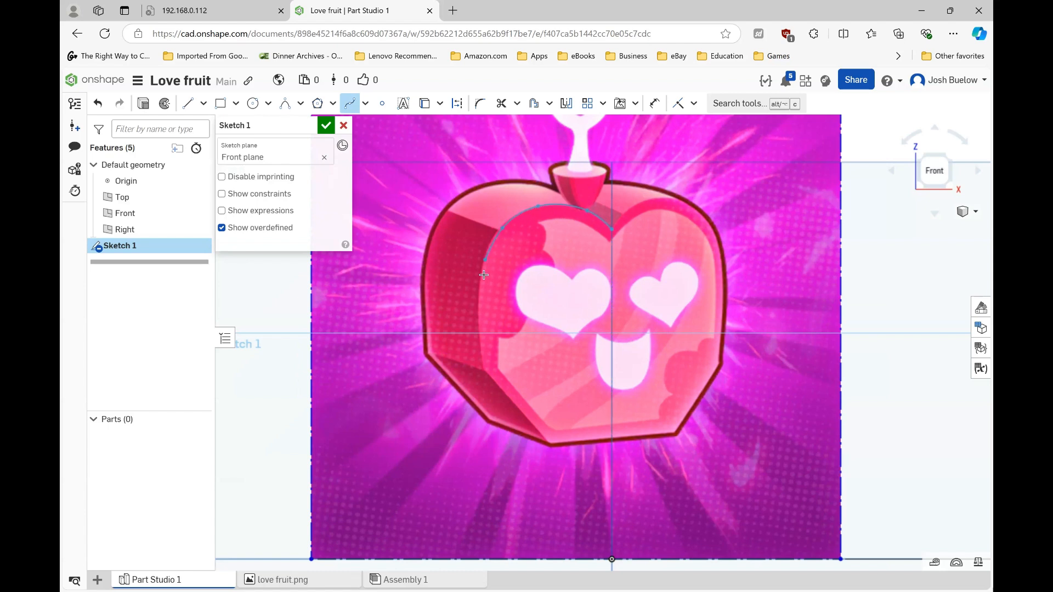
{"action": "left_click", "coordinate": [478, 318]}
{"action": "left_click", "coordinate": [483, 371]}
{"action": "key", "text": "Escape"}
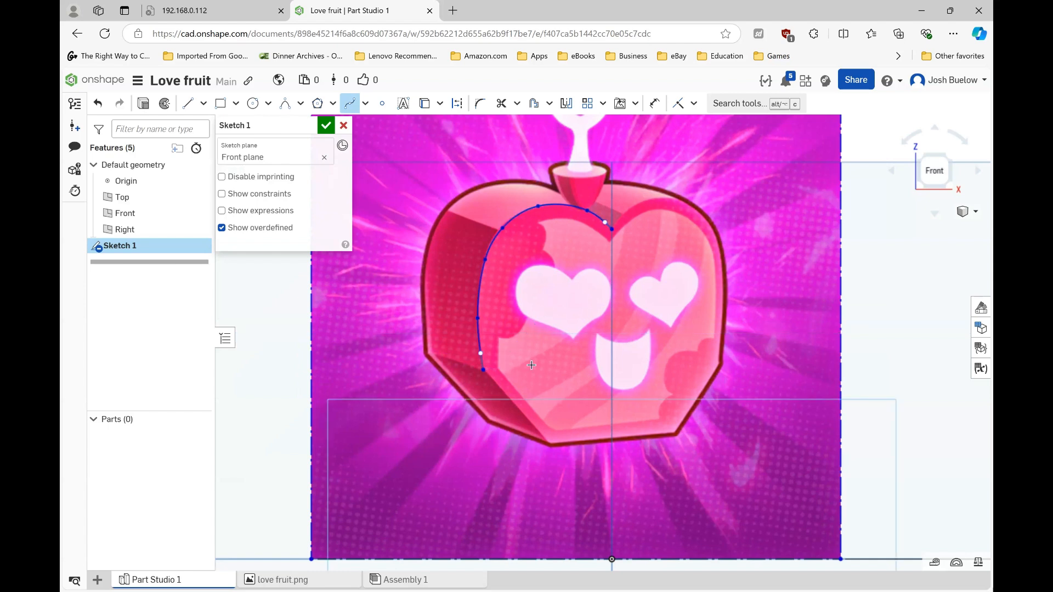
Step: Continue the outline with a sloping line about 19 mm long and a horizontal line about 11.5 mm long ending on the vertical axis
{"action": "left_click", "coordinate": [188, 103]}
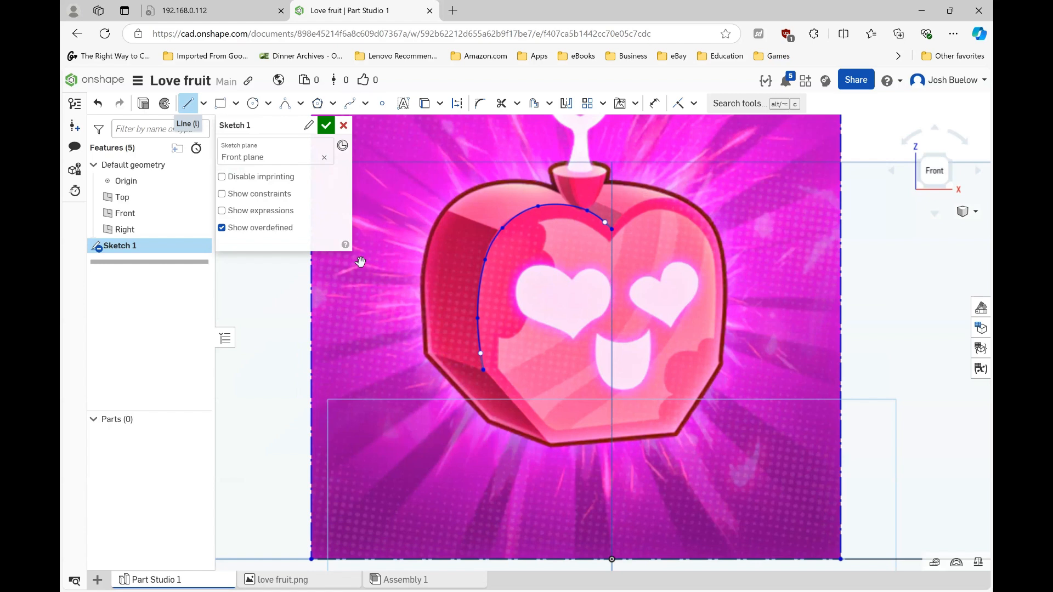
{"action": "left_click", "coordinate": [483, 370]}
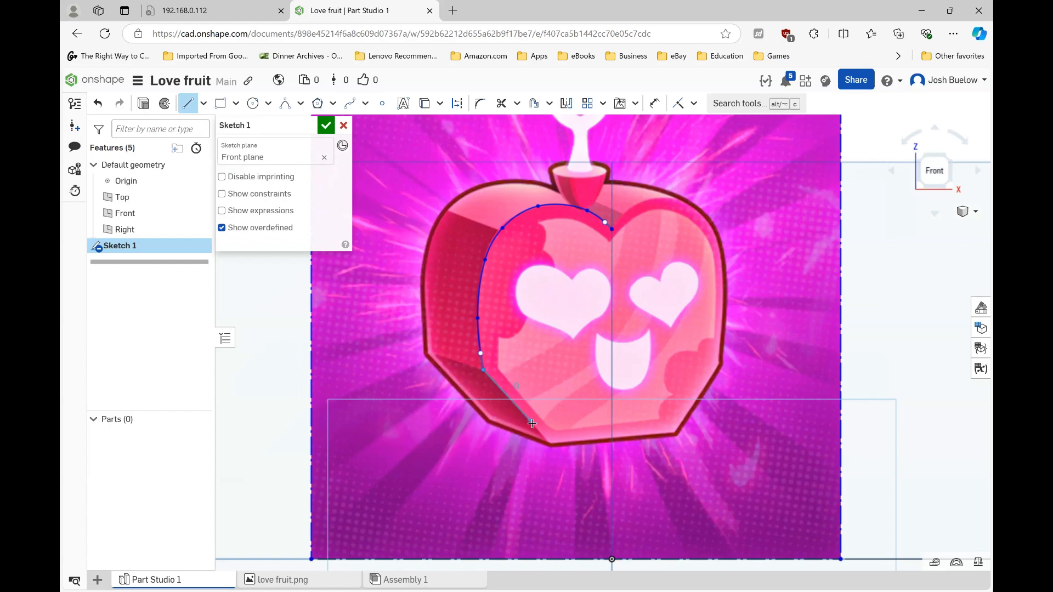
{"action": "left_click", "coordinate": [551, 444]}
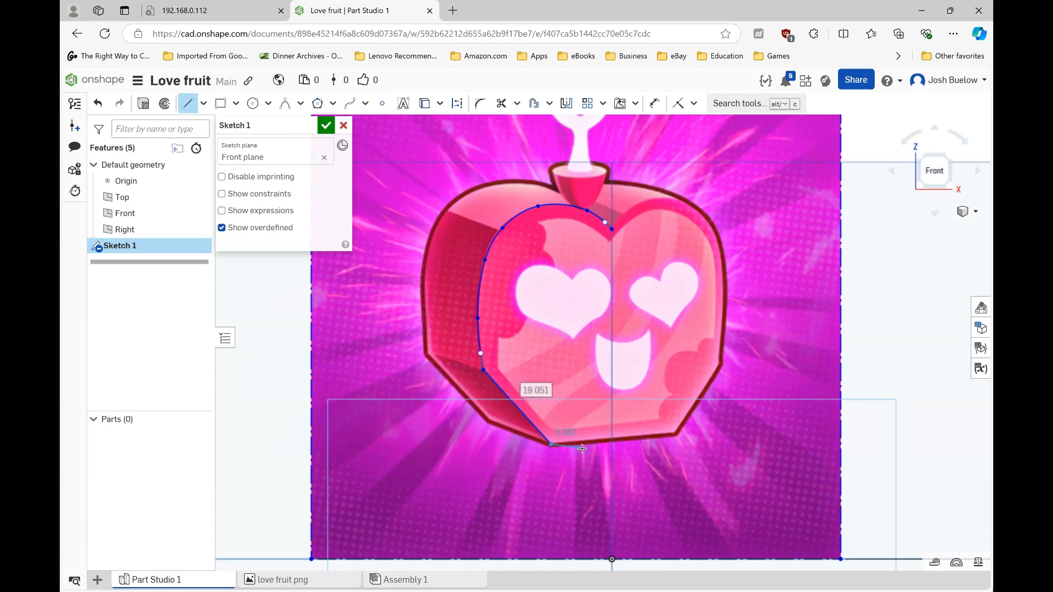
{"action": "left_click", "coordinate": [611, 447]}
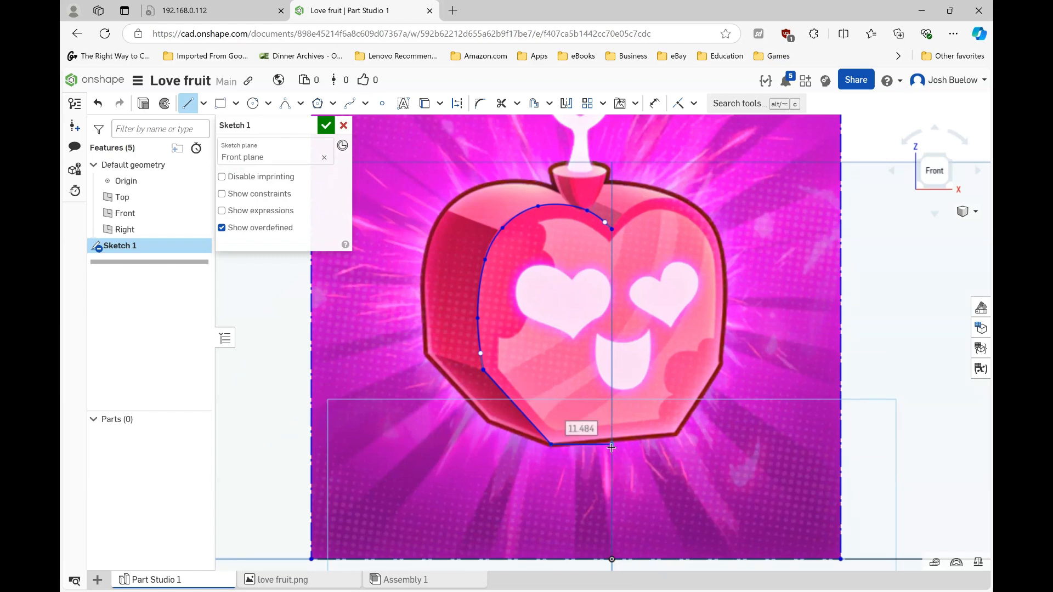
{"action": "key", "text": "Escape"}
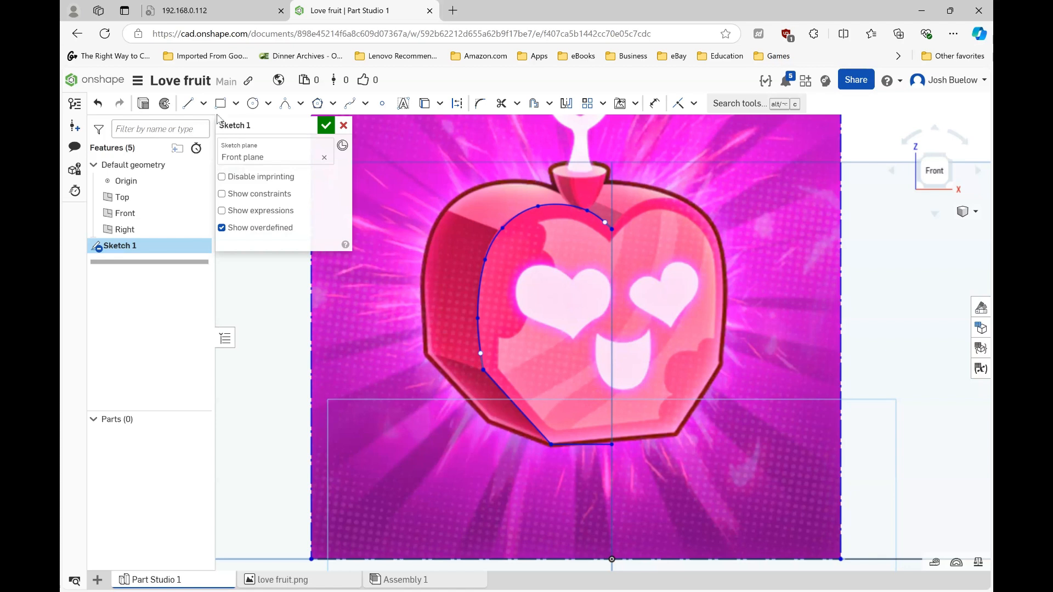
Step: Draw a vertical construction line about 19 mm long down from the spline's upper end along the vertical axis
{"action": "left_click", "coordinate": [190, 106]}
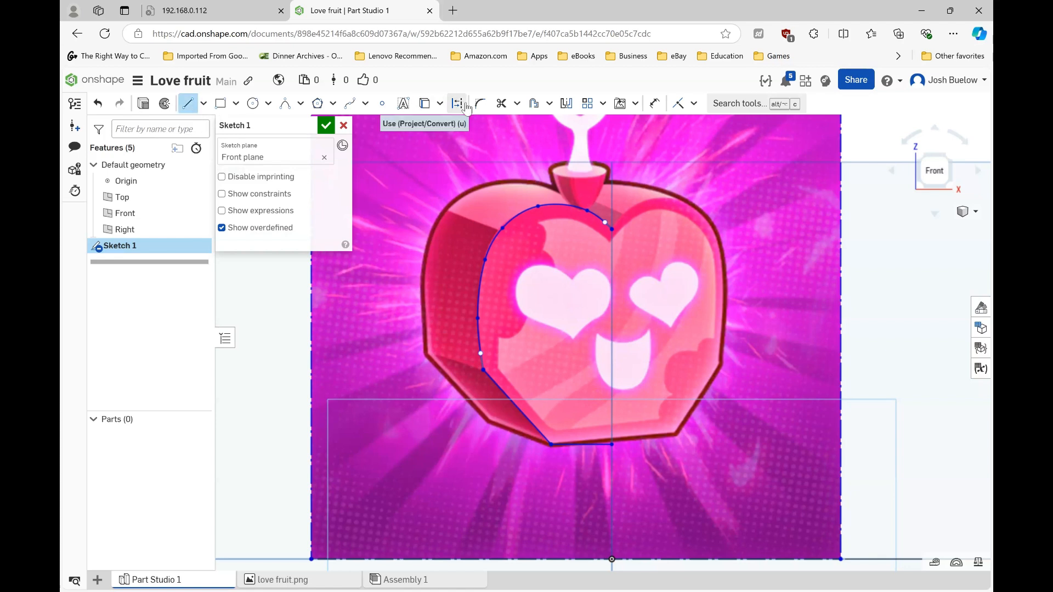
{"action": "left_click", "coordinate": [457, 103]}
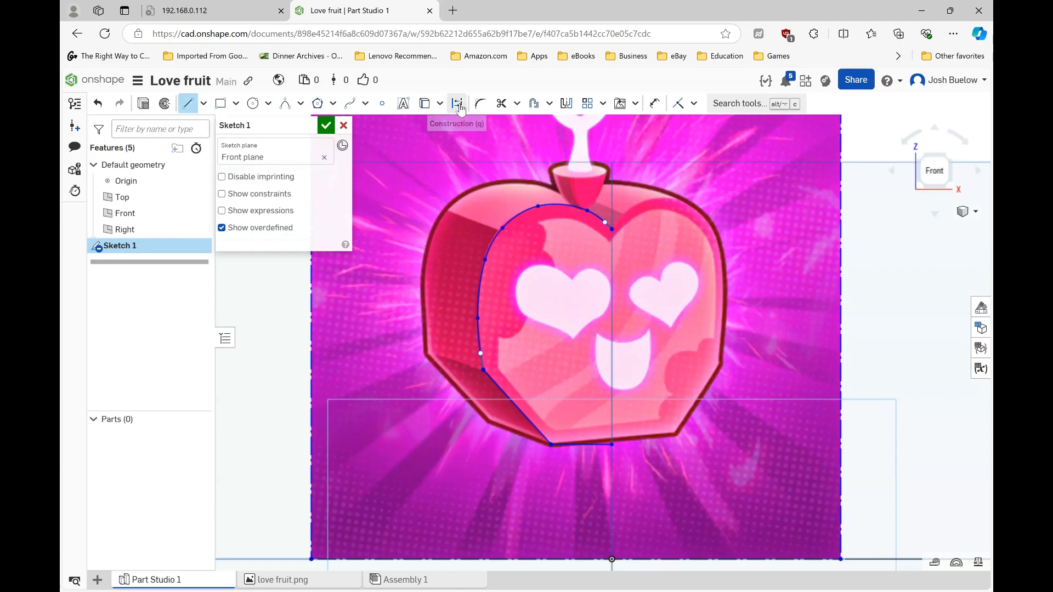
{"action": "left_click", "coordinate": [612, 230]}
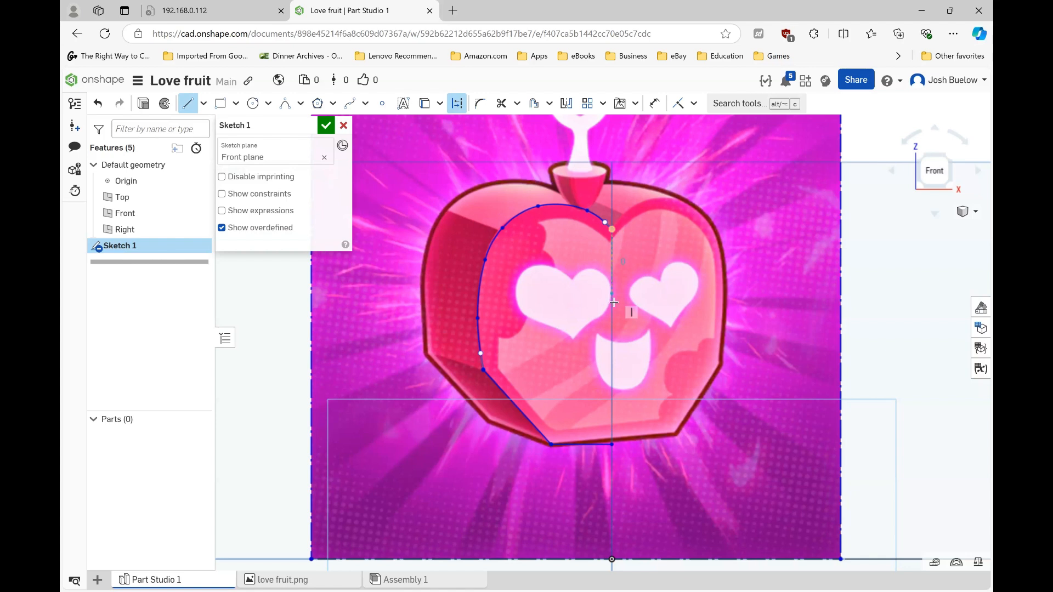
{"action": "left_click", "coordinate": [613, 330]}
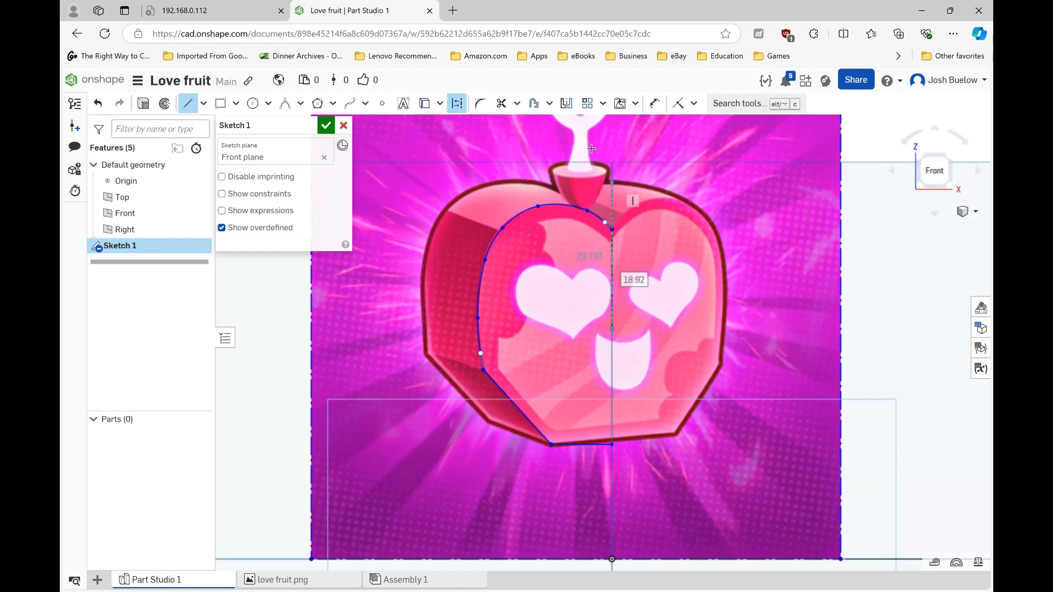
Step: Mirror the traced spline and both lines about the vertical construction line and finish the sketch
{"action": "left_click", "coordinate": [562, 106]}
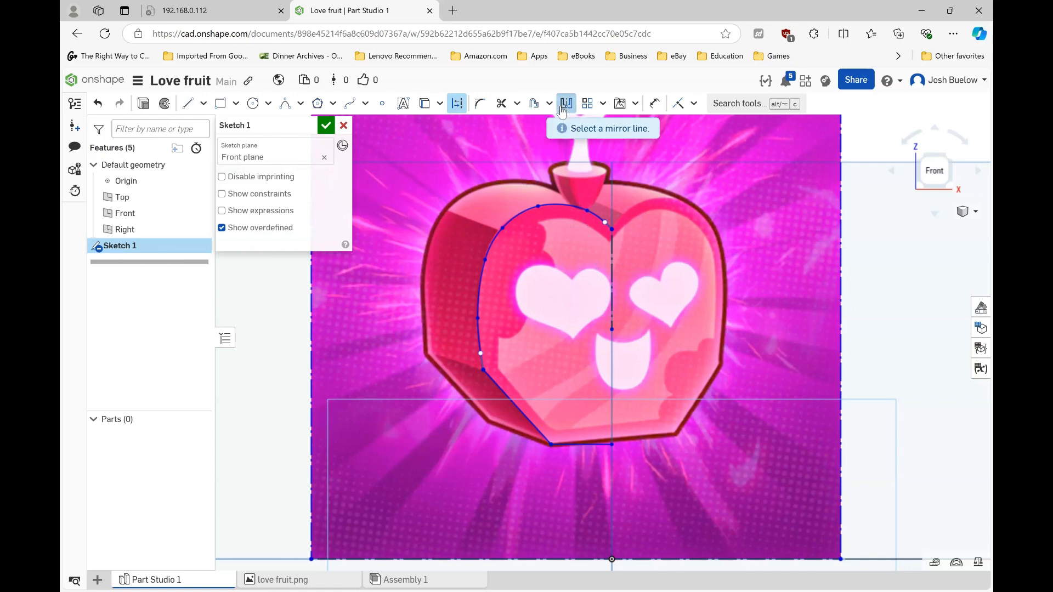
{"action": "left_click", "coordinate": [614, 273]}
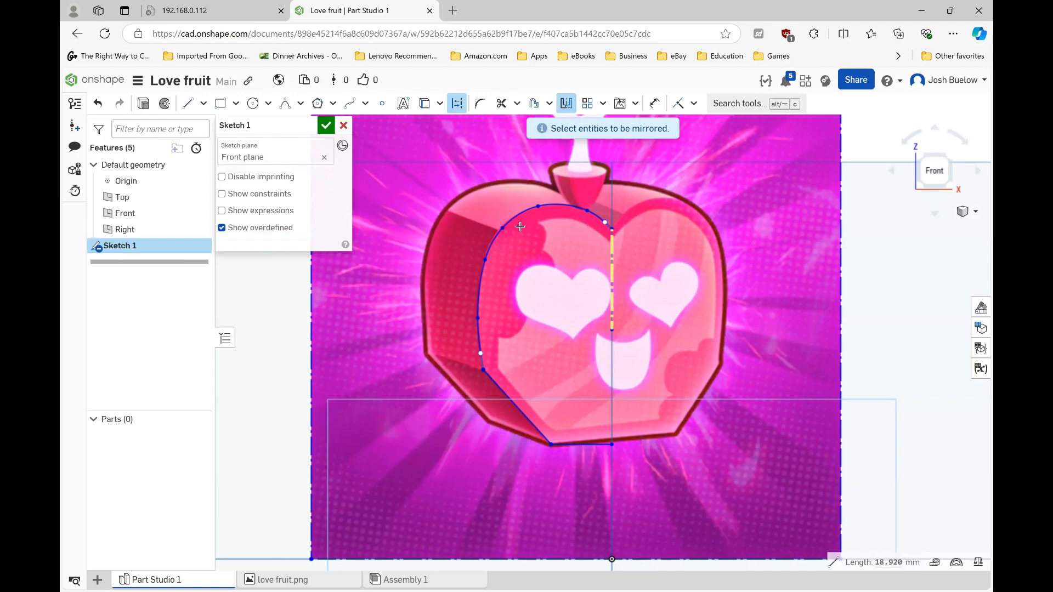
{"action": "mouse_move", "coordinate": [433, 172]}
{"action": "left_mouse_down"}
{"action": "mouse_move", "coordinate": [554, 307]}
{"action": "mouse_move", "coordinate": [654, 471]}
{"action": "left_mouse_up"}
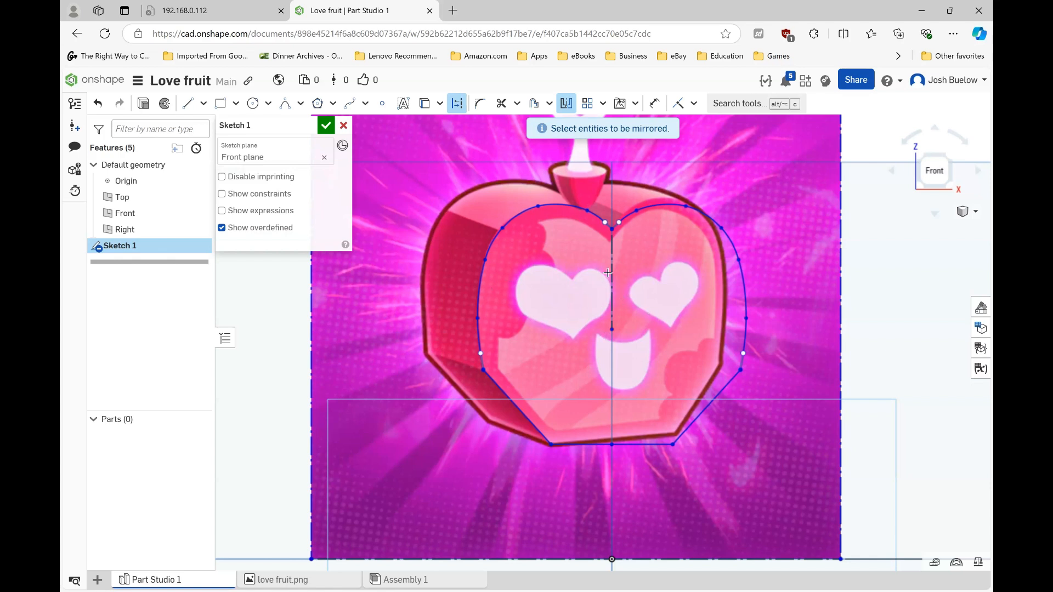
{"action": "left_click", "coordinate": [326, 126]}
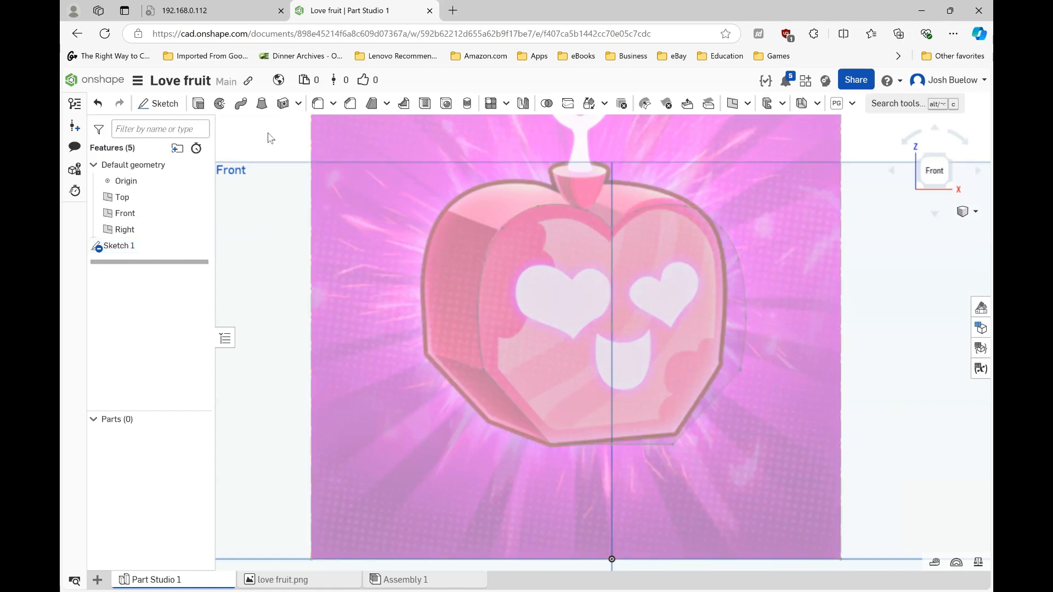
Step: Extrude the heart-shaped sketch region as a new solid, 25 mm deep and symmetric about the Front plane
{"action": "left_click", "coordinate": [198, 103]}
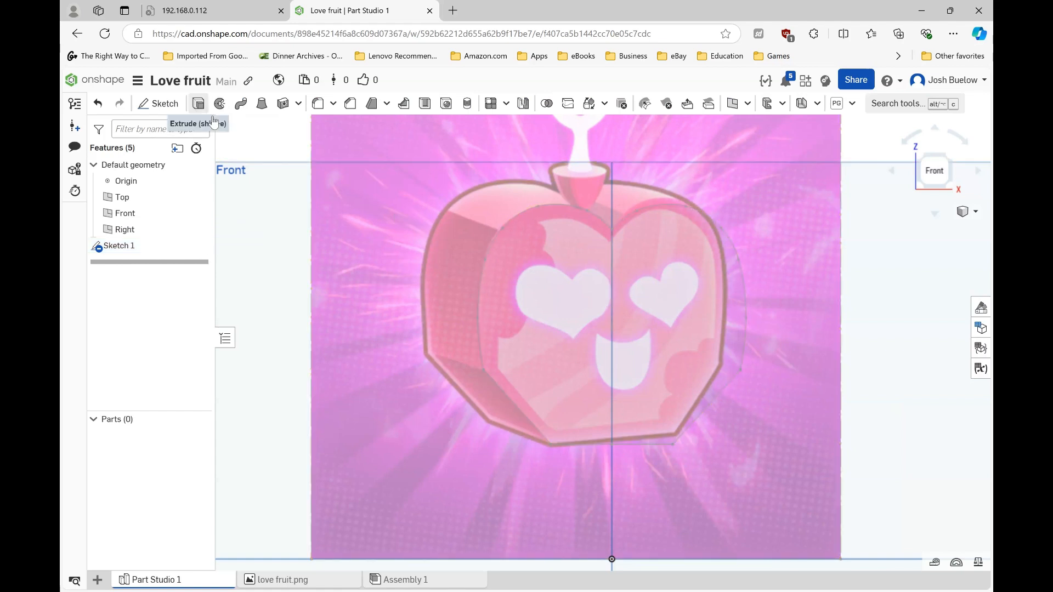
{"action": "left_click", "coordinate": [508, 295]}
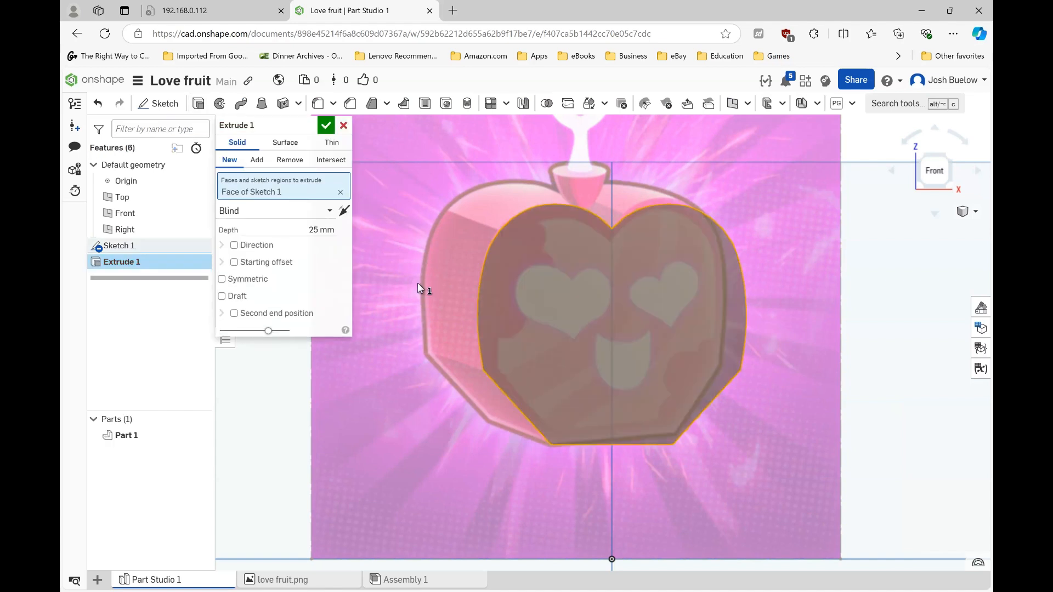
{"action": "mouse_move", "coordinate": [436, 298]}
{"action": "right_mouse_down"}
{"action": "mouse_move", "coordinate": [482, 325]}
{"action": "mouse_move", "coordinate": [501, 384]}
{"action": "right_mouse_up"}
{"action": "scroll", "coordinate": [500, 362], "scroll_direction": "down", "scroll_amount": 4}
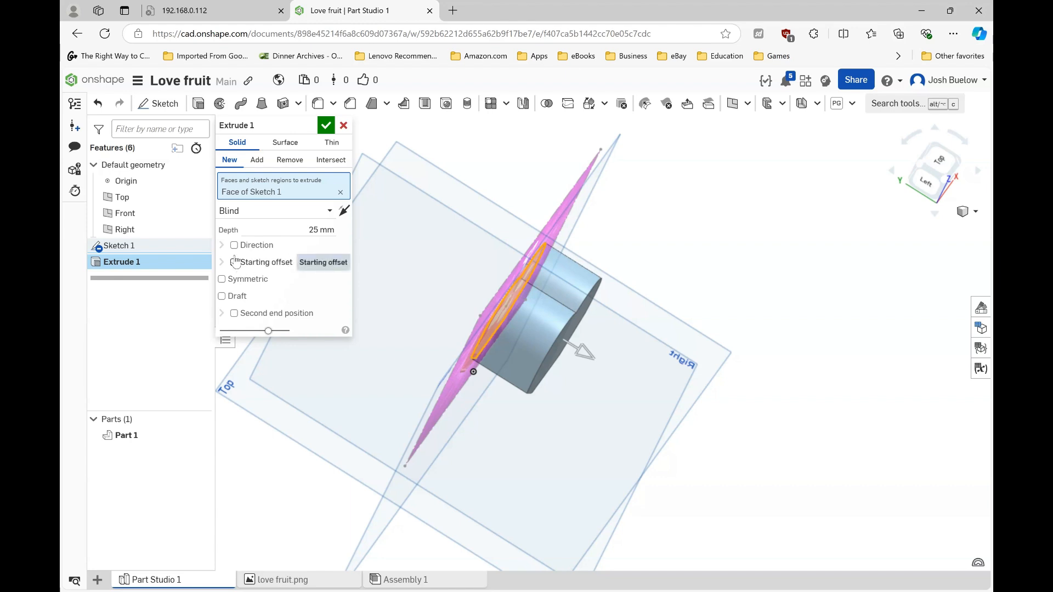
{"action": "left_click", "coordinate": [222, 280]}
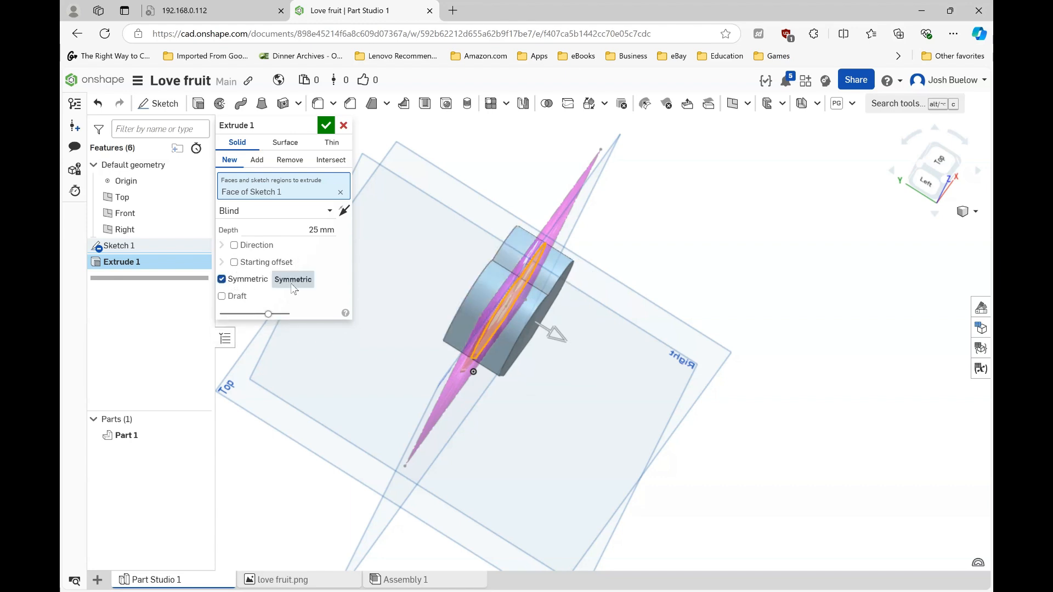
{"action": "right_click_drag", "start_coordinate": [532, 348], "coordinate": [515, 318]}
{"action": "left_click", "coordinate": [327, 127]}
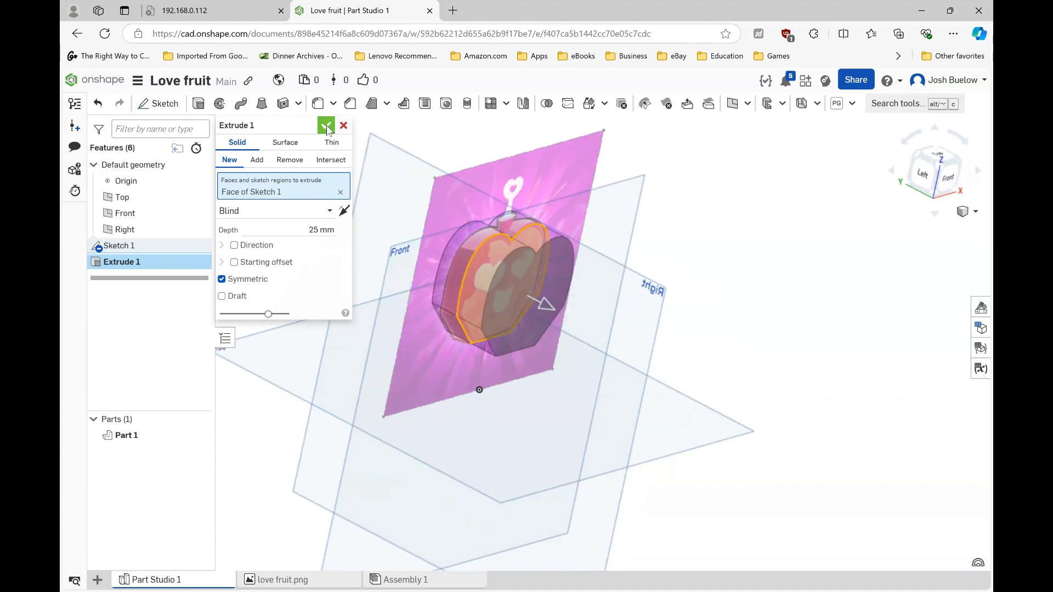
{"action": "scroll", "coordinate": [458, 284], "scroll_direction": "up", "scroll_amount": 3}
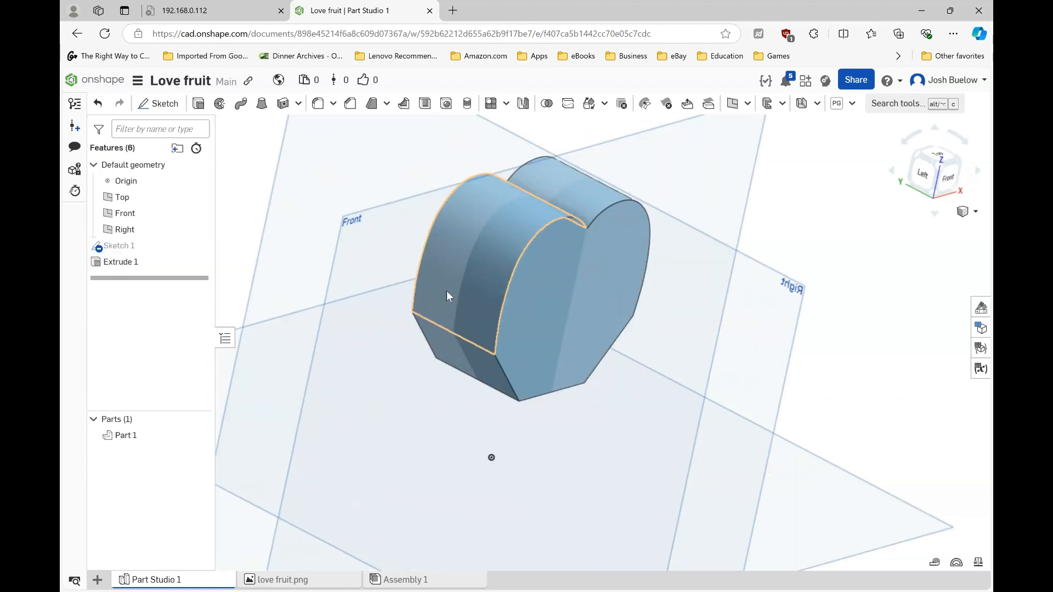
Step: Start a new sketch on the Front plane and view it straight on
{"action": "key", "text": "shift+1"}
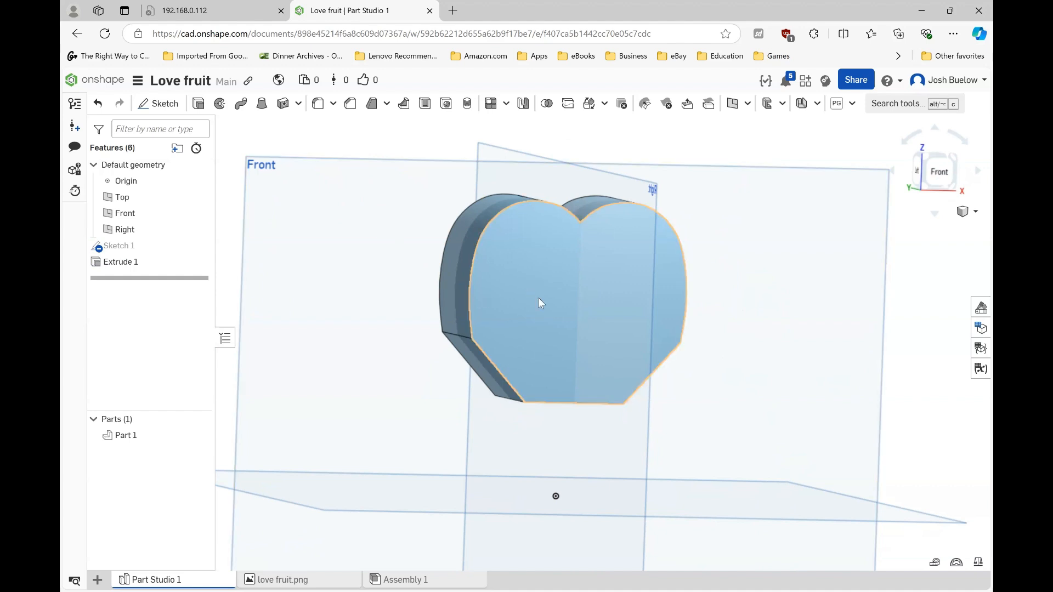
{"action": "left_click", "coordinate": [371, 243]}
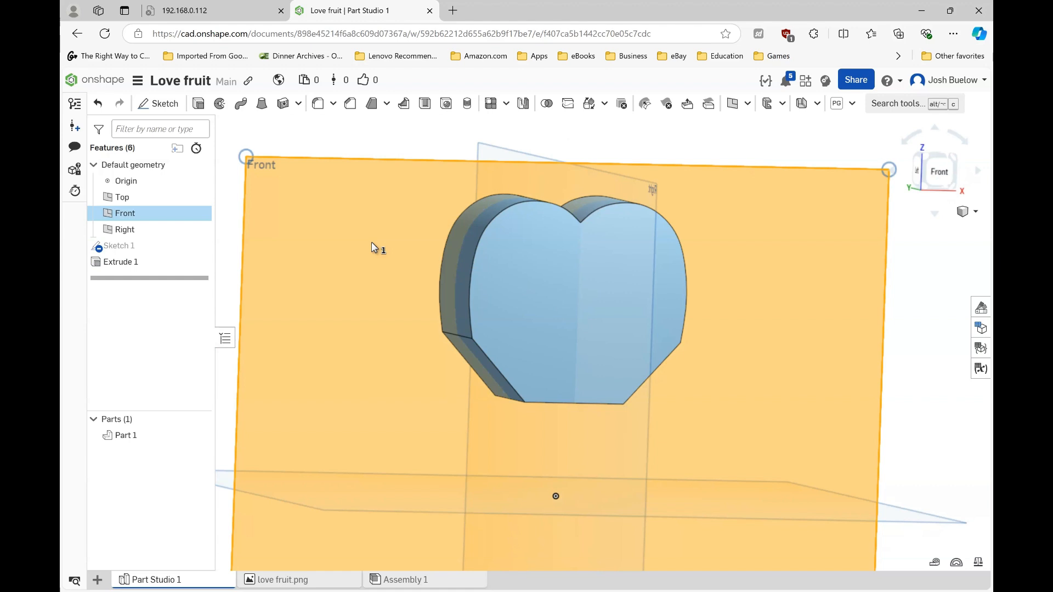
{"action": "left_click", "coordinate": [161, 104]}
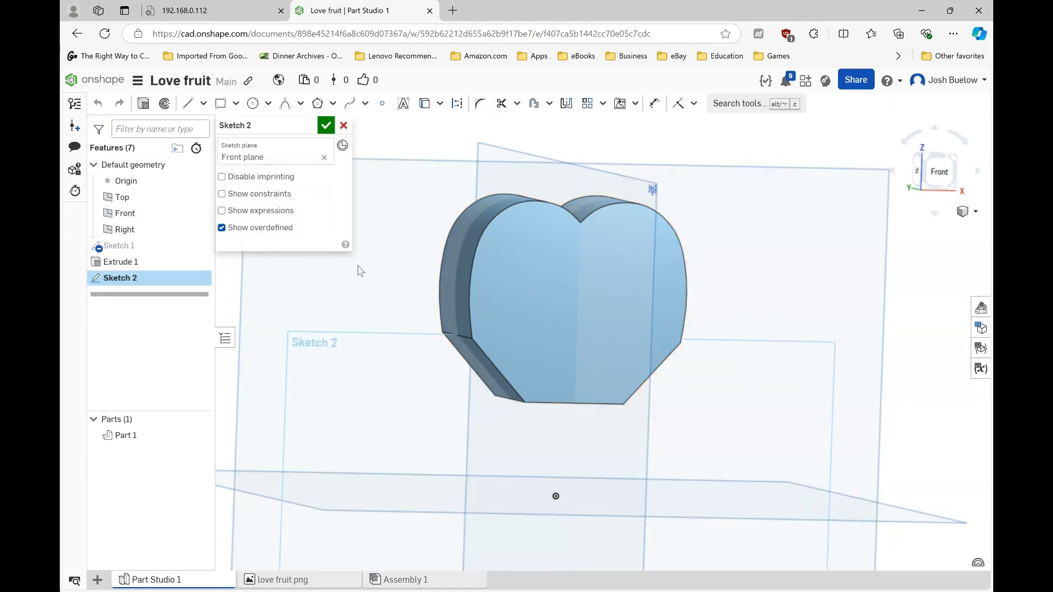
{"action": "key", "text": "n"}
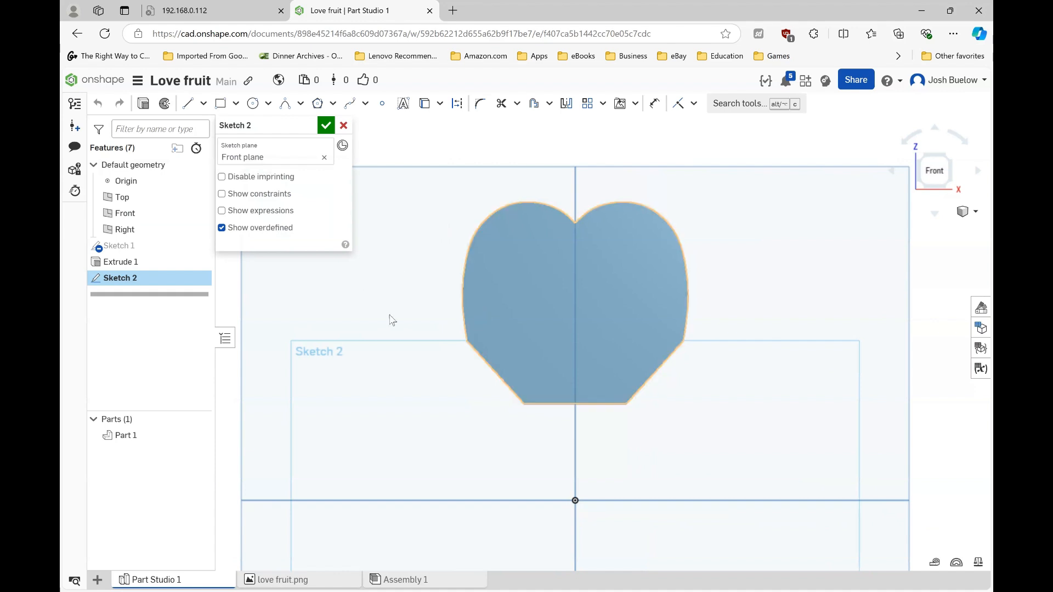
Step: Show the first sketch's reference image, examine the stem area against the extruded body, and hide that sketch again
{"action": "mouse_move", "coordinate": [197, 249]}
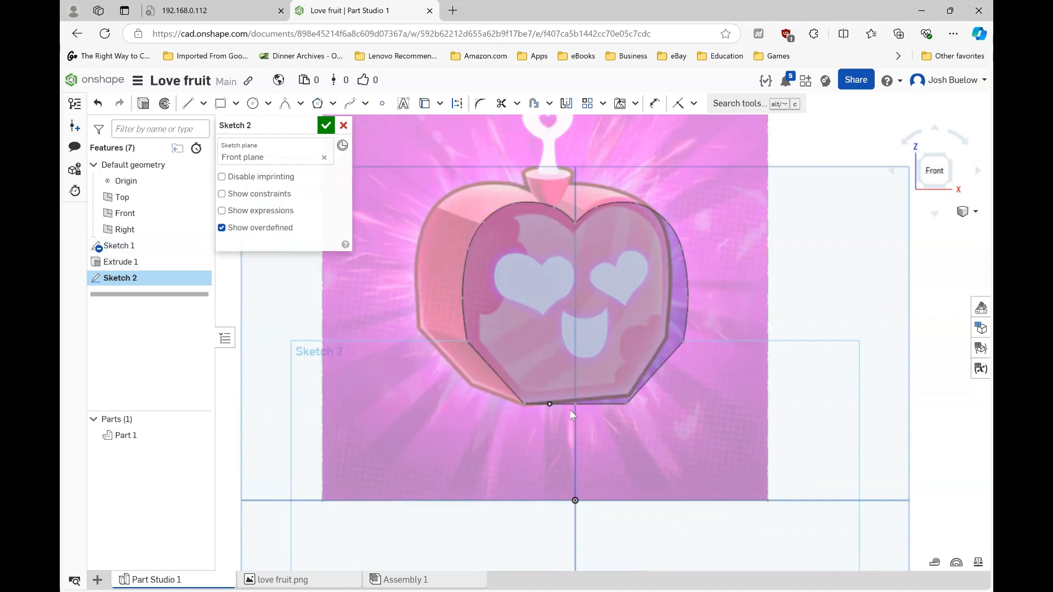
{"action": "scroll", "coordinate": [569, 409], "scroll_direction": "down", "scroll_amount": 4}
{"action": "scroll", "coordinate": [573, 310], "scroll_direction": "up", "scroll_amount": 3}
{"action": "scroll", "coordinate": [571, 308], "scroll_direction": "up", "scroll_amount": 3}
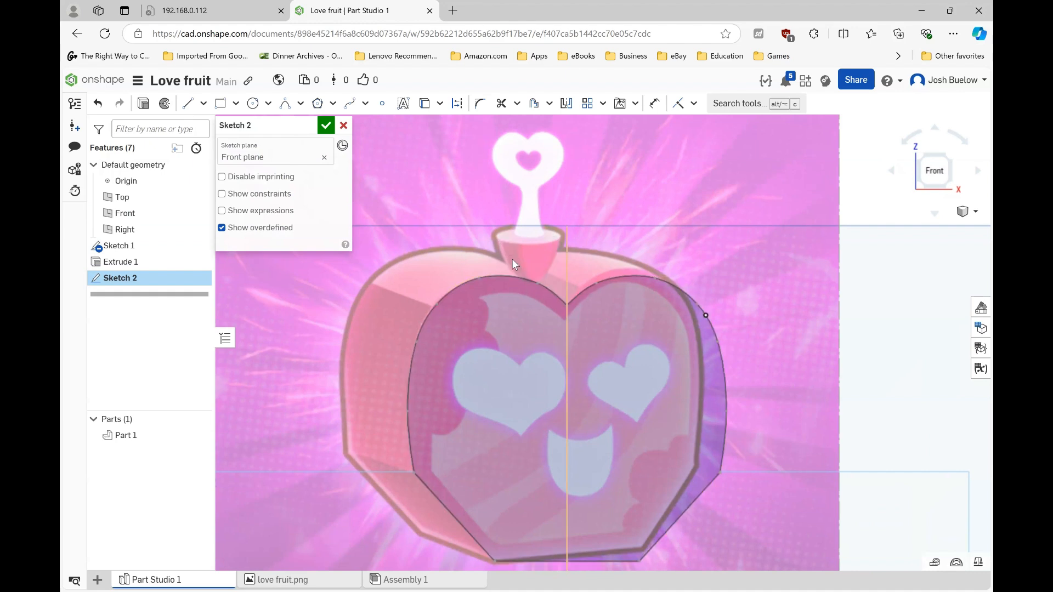
{"action": "scroll", "coordinate": [582, 284], "scroll_direction": "down", "scroll_amount": 1}
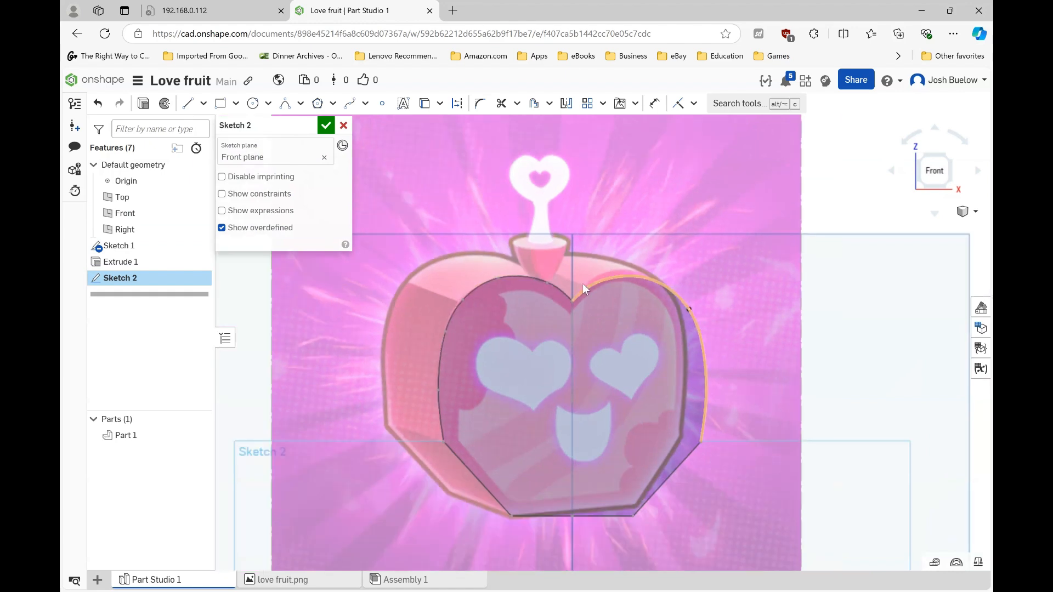
{"action": "left_click", "coordinate": [201, 246]}
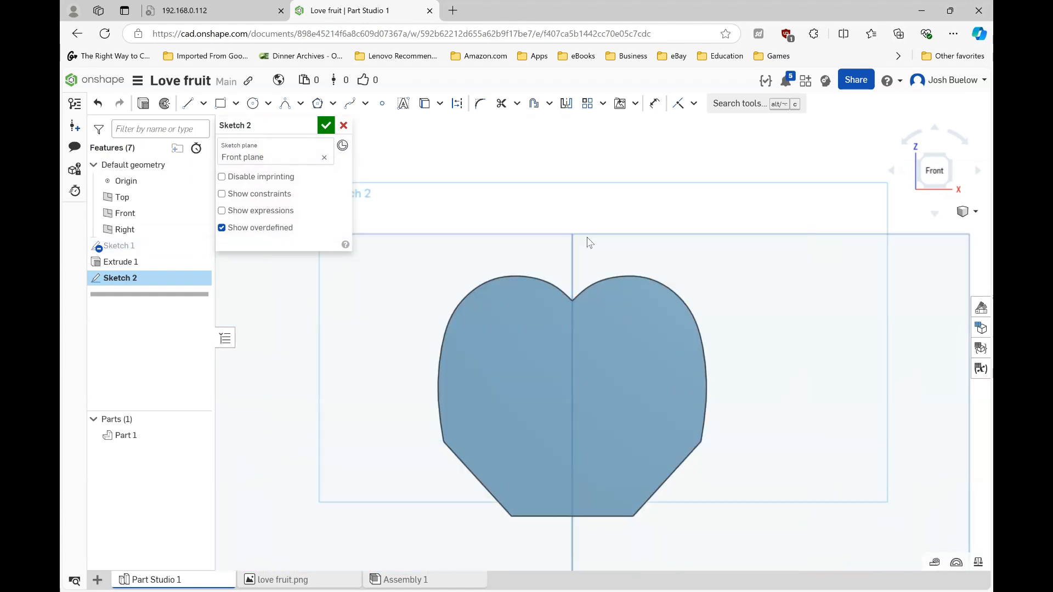
Step: Insert the image love fruit.png into the new sketch, about 75 mm tall, over the heart-shaped body
{"action": "left_click", "coordinate": [619, 108]}
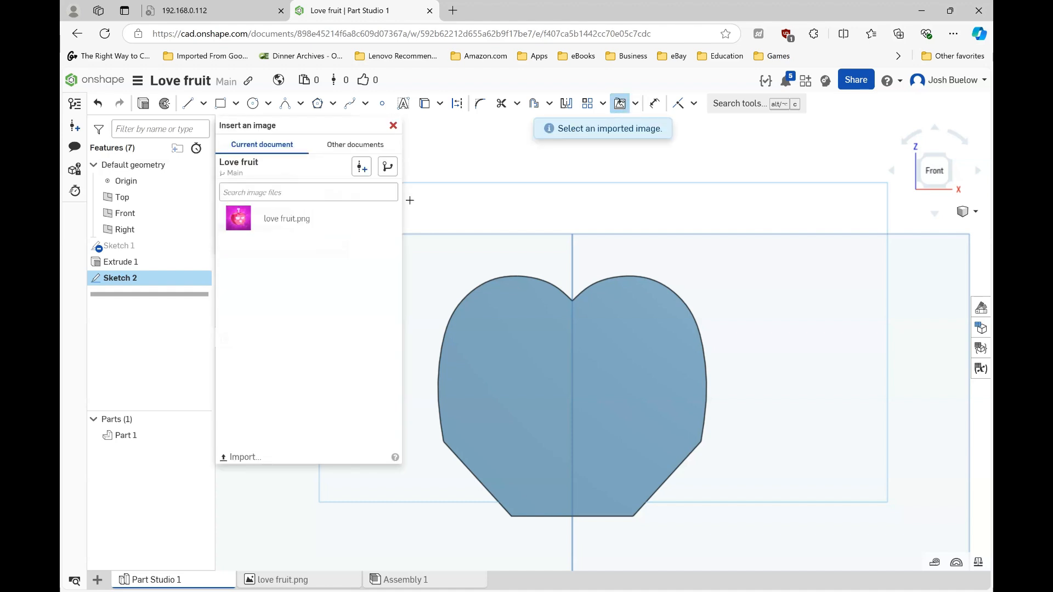
{"action": "left_click", "coordinate": [281, 219]}
{"action": "scroll", "coordinate": [429, 215], "scroll_direction": "down", "scroll_amount": 3}
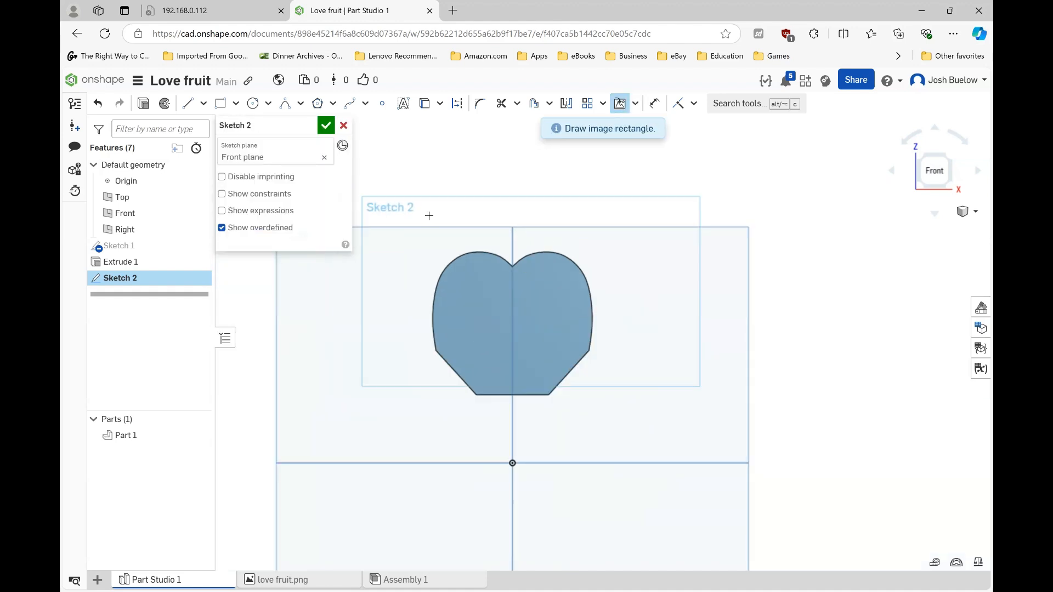
{"action": "left_click_drag", "start_coordinate": [388, 187], "coordinate": [623, 421]}
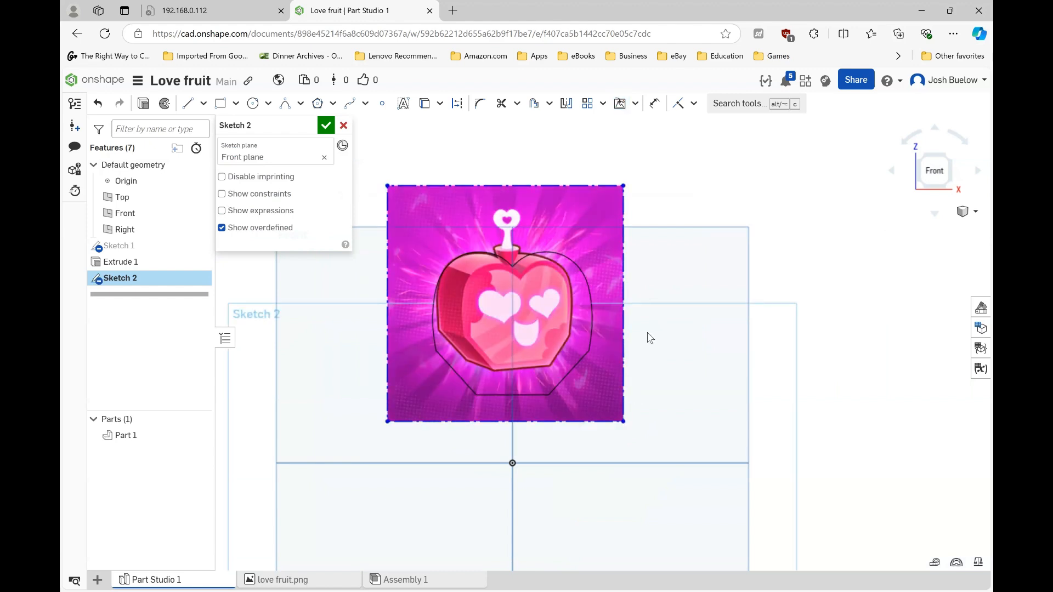
Step: Set the inserted image's height to 100 mm and move the image so the fruit's stem lies over the heart's notch
{"action": "key", "text": "q"}
{"action": "left_click", "coordinate": [625, 264]}
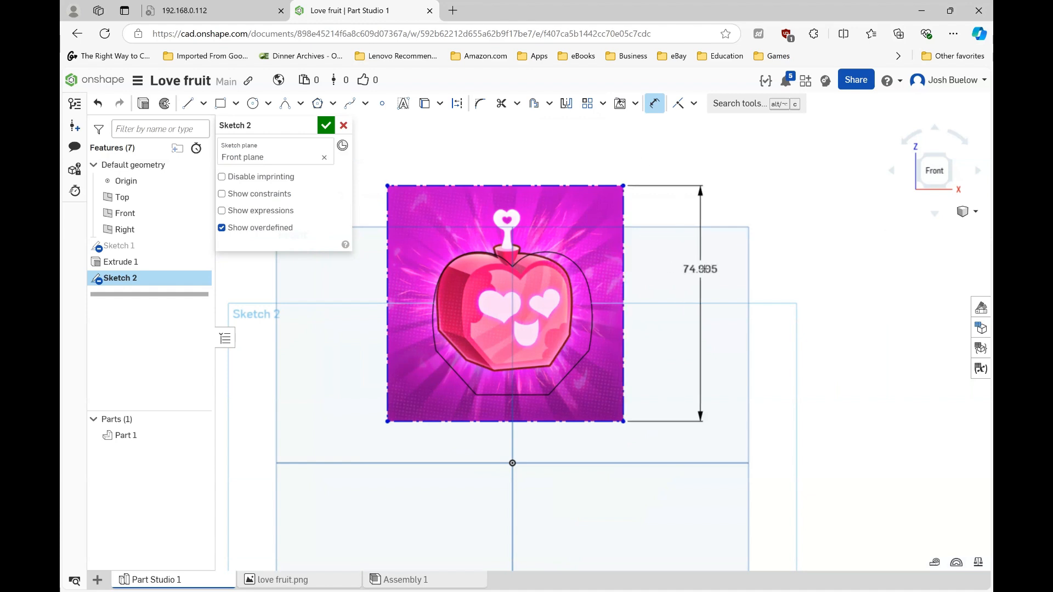
{"action": "left_click", "coordinate": [705, 270]}
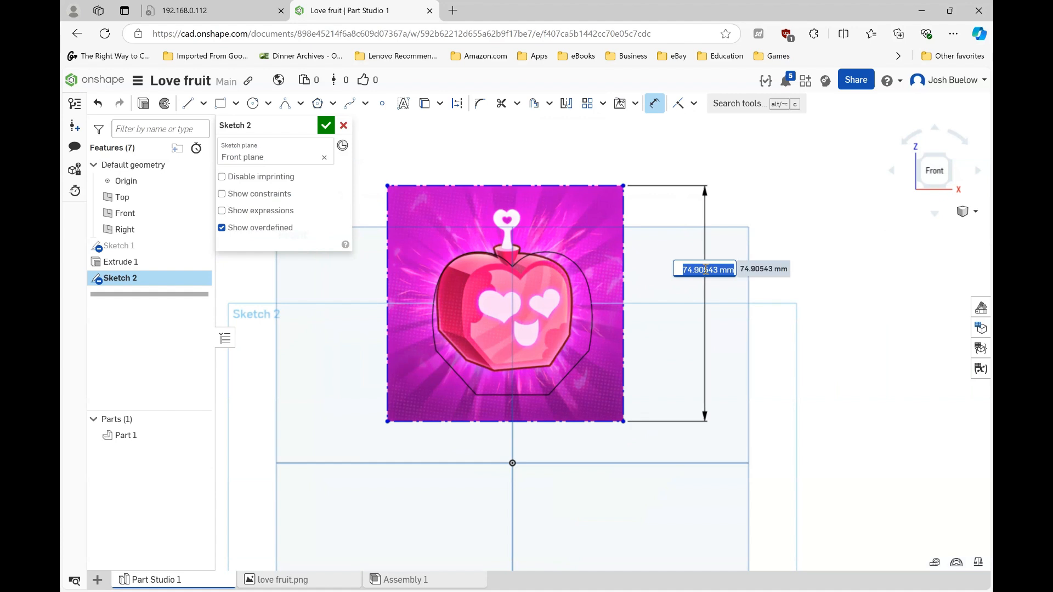
{"action": "type", "text": "100"}
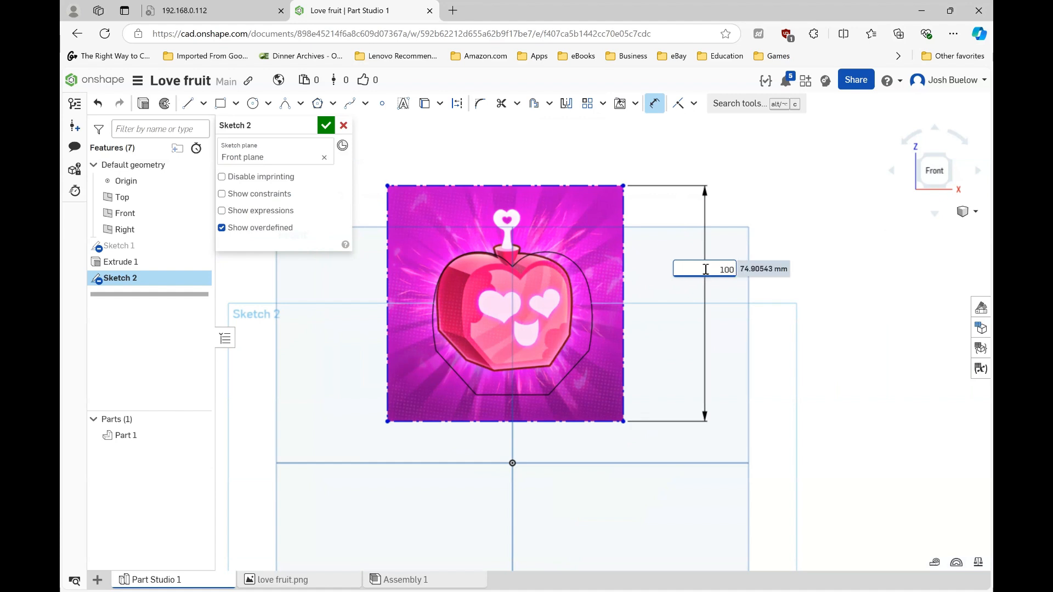
{"action": "key", "text": "Return"}
{"action": "scroll", "coordinate": [563, 298], "scroll_direction": "up", "scroll_amount": 3}
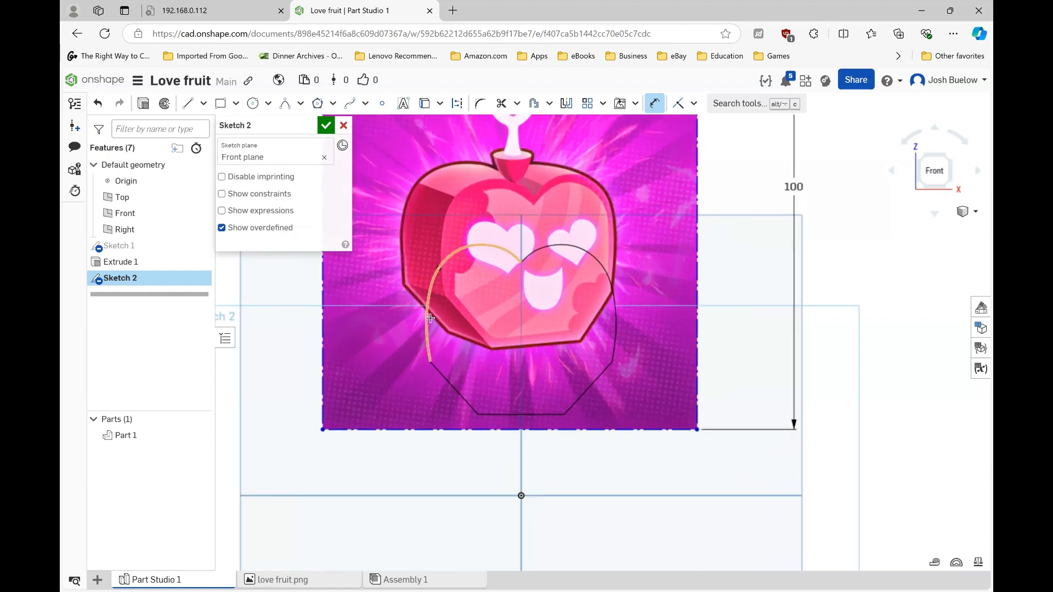
{"action": "scroll", "coordinate": [680, 329], "scroll_direction": "down", "scroll_amount": 2}
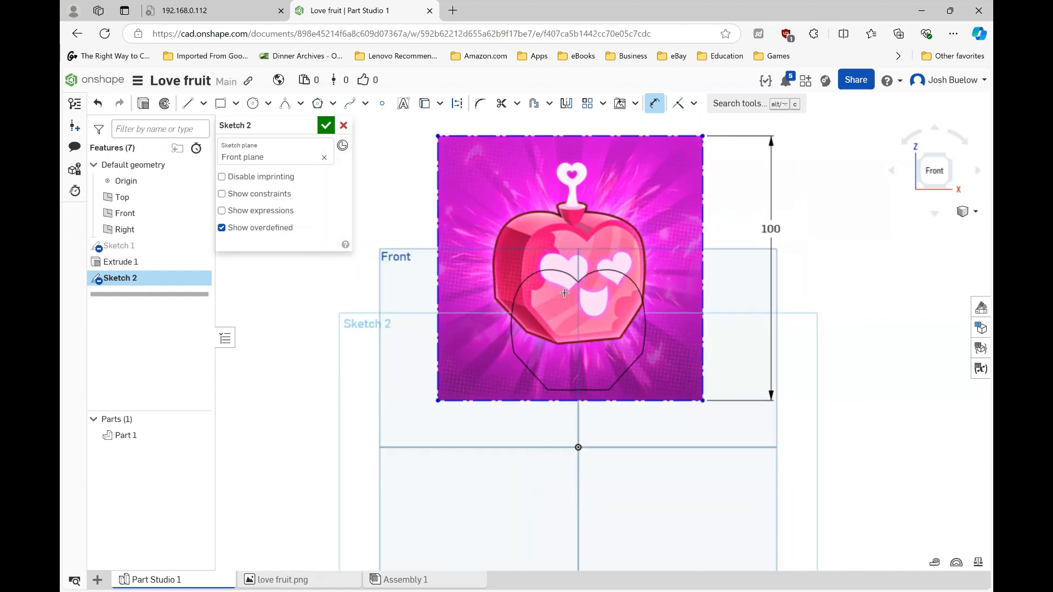
{"action": "scroll", "coordinate": [565, 293], "scroll_direction": "up", "scroll_amount": 1}
{"action": "key", "text": "Escape"}
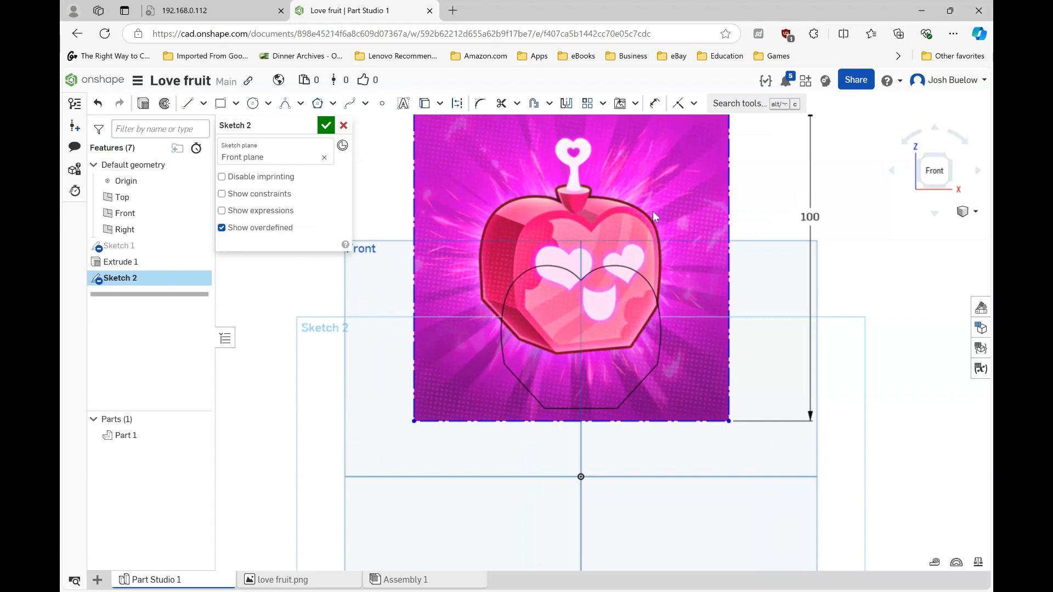
{"action": "left_click_drag", "start_coordinate": [659, 233], "coordinate": [659, 278]}
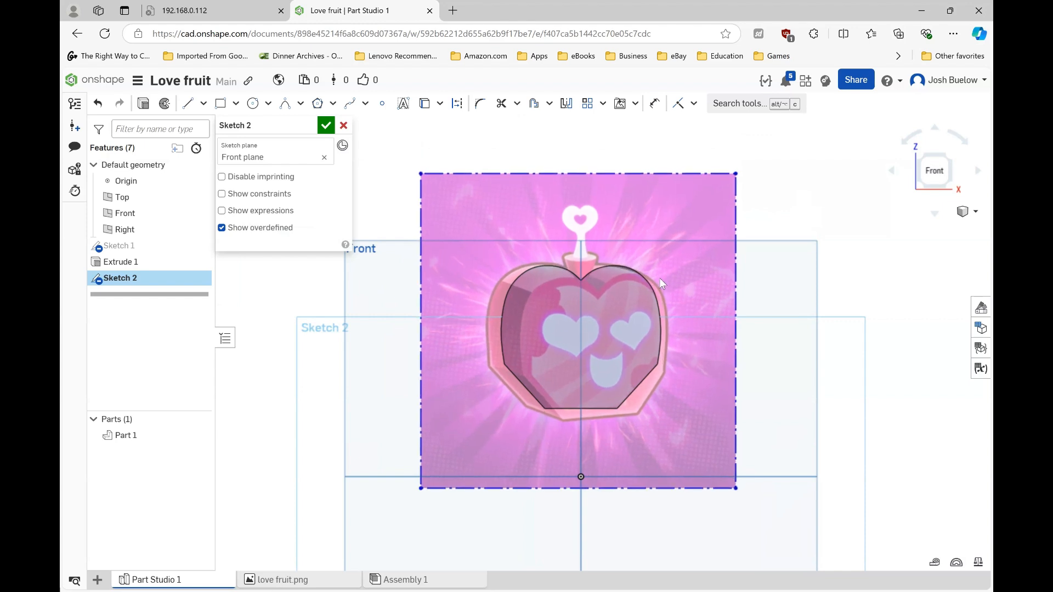
Step: Draw a horizontal line about 9.9 mm long across the rim of the stem cup above the heart's notch
{"action": "scroll", "coordinate": [583, 274], "scroll_direction": "up", "scroll_amount": 5}
{"action": "scroll", "coordinate": [580, 273], "scroll_direction": "down", "scroll_amount": 1}
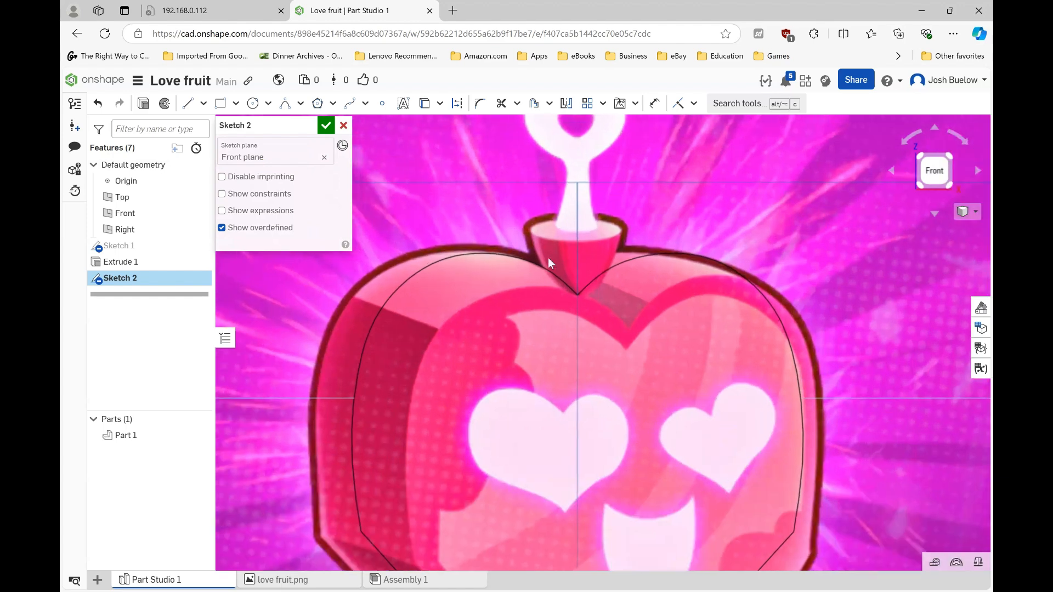
{"action": "scroll", "coordinate": [548, 258], "scroll_direction": "down", "scroll_amount": 1}
{"action": "left_click", "coordinate": [188, 104]}
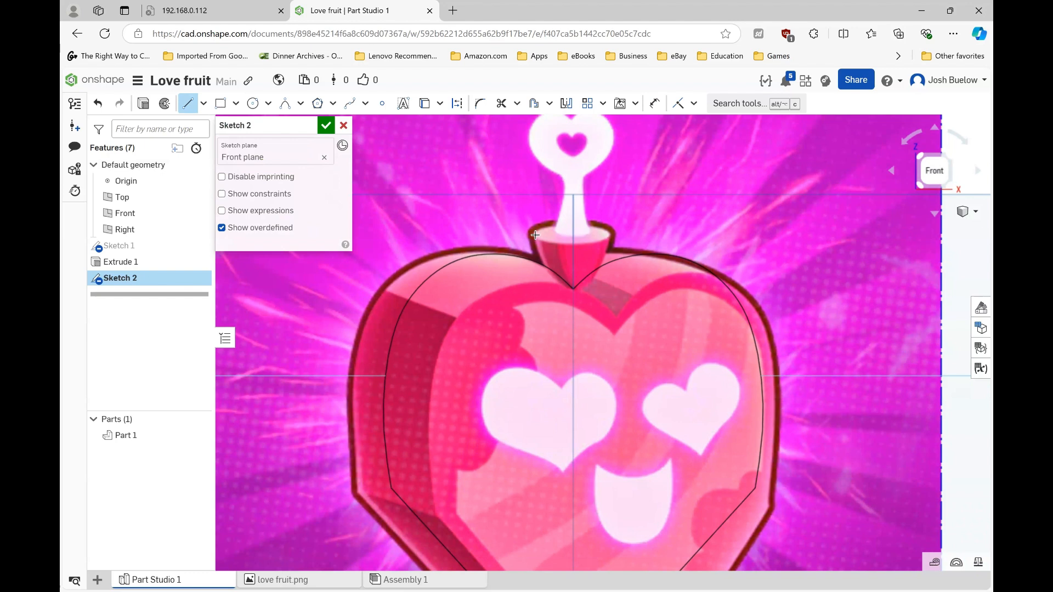
{"action": "left_click", "coordinate": [535, 235]}
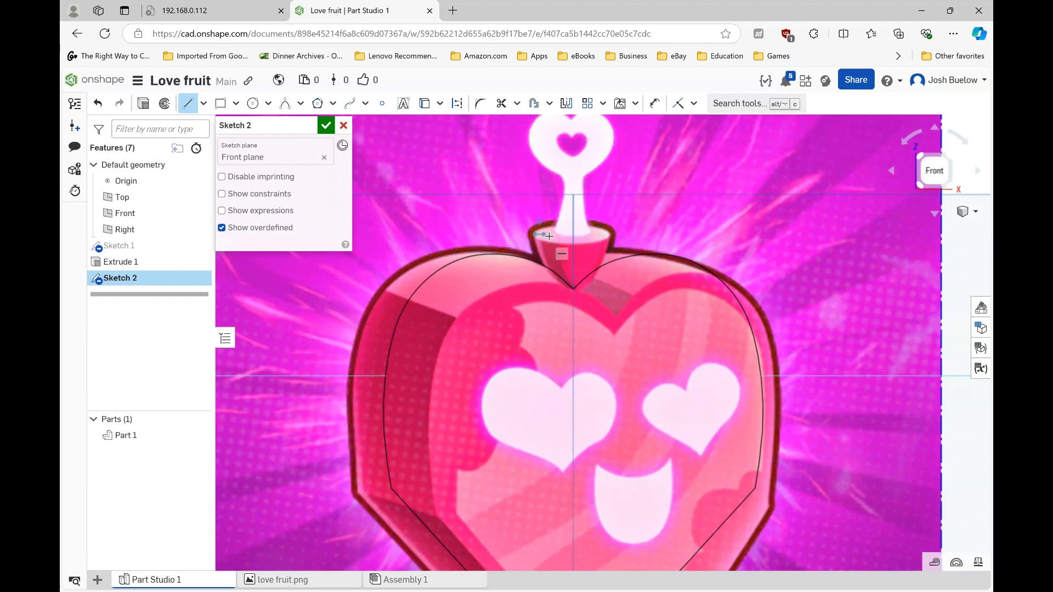
{"action": "left_click", "coordinate": [609, 235]}
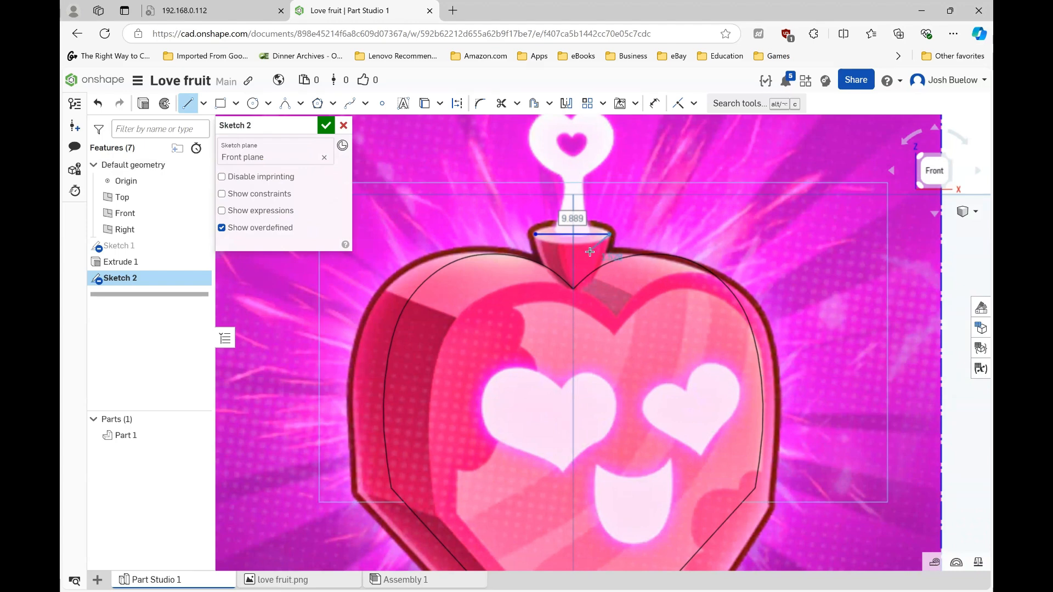
{"action": "scroll", "coordinate": [583, 250], "scroll_direction": "up", "scroll_amount": 1}
{"action": "scroll", "coordinate": [583, 251], "scroll_direction": "up", "scroll_amount": 1}
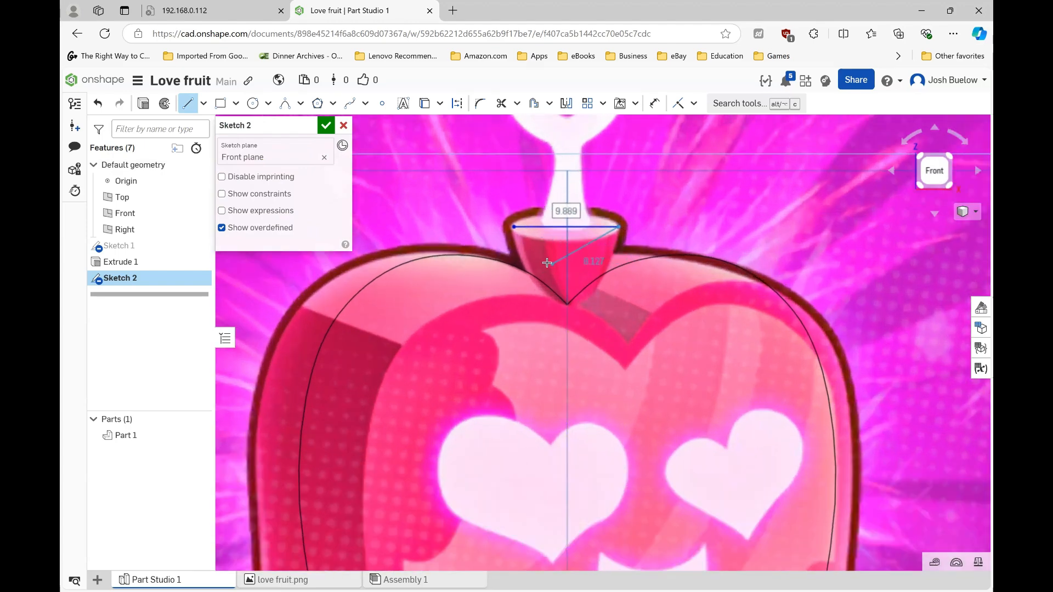
{"action": "key", "text": "Escape"}
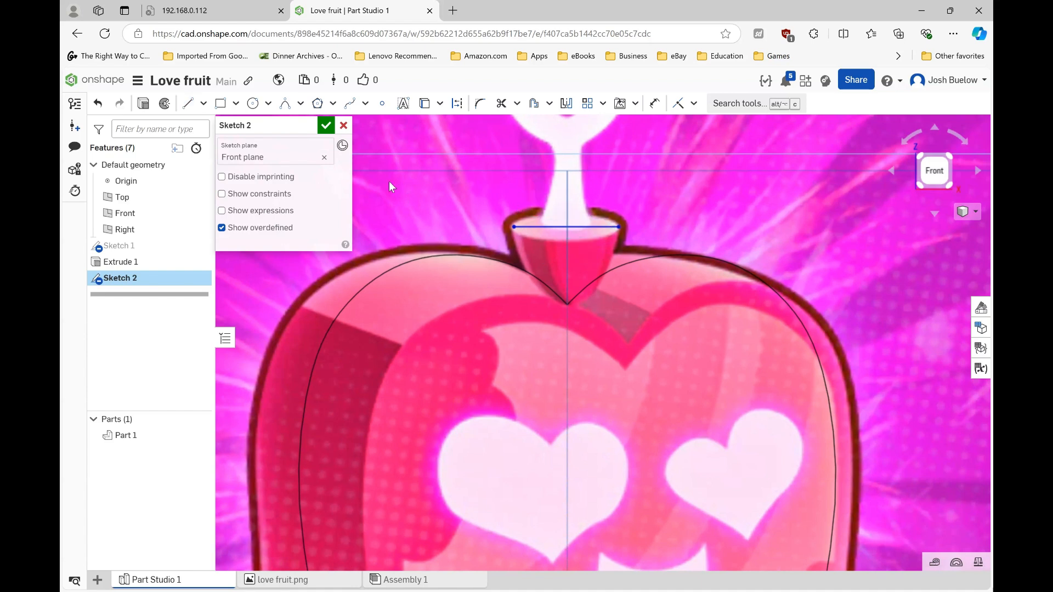
Step: Draw a conic with rho 0.5 between the rim line's endpoints, bulging down along the vertical axis to just below the notch
{"action": "left_click", "coordinate": [300, 103]}
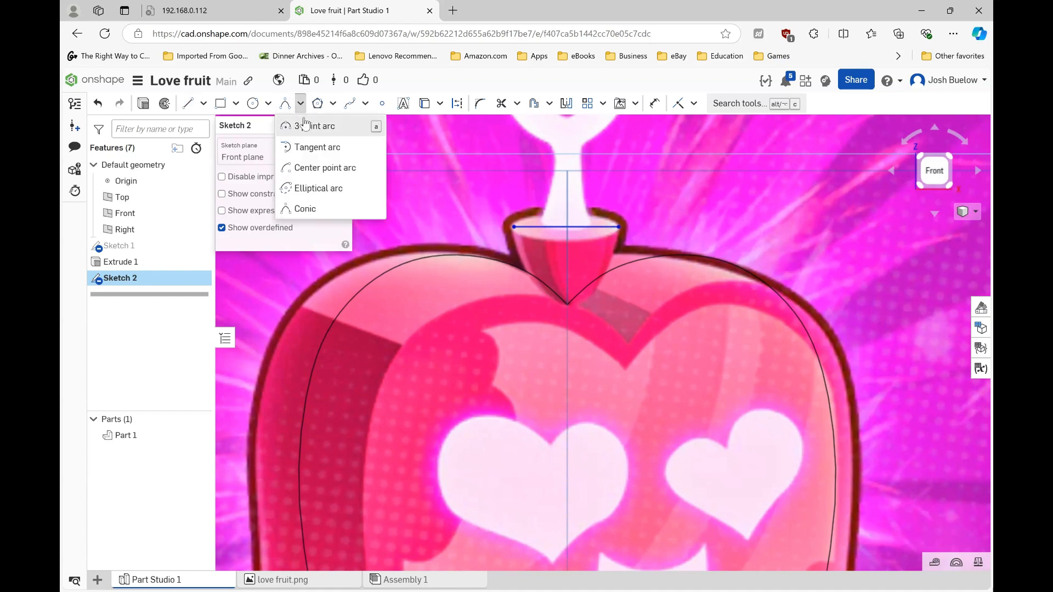
{"action": "left_click", "coordinate": [310, 209]}
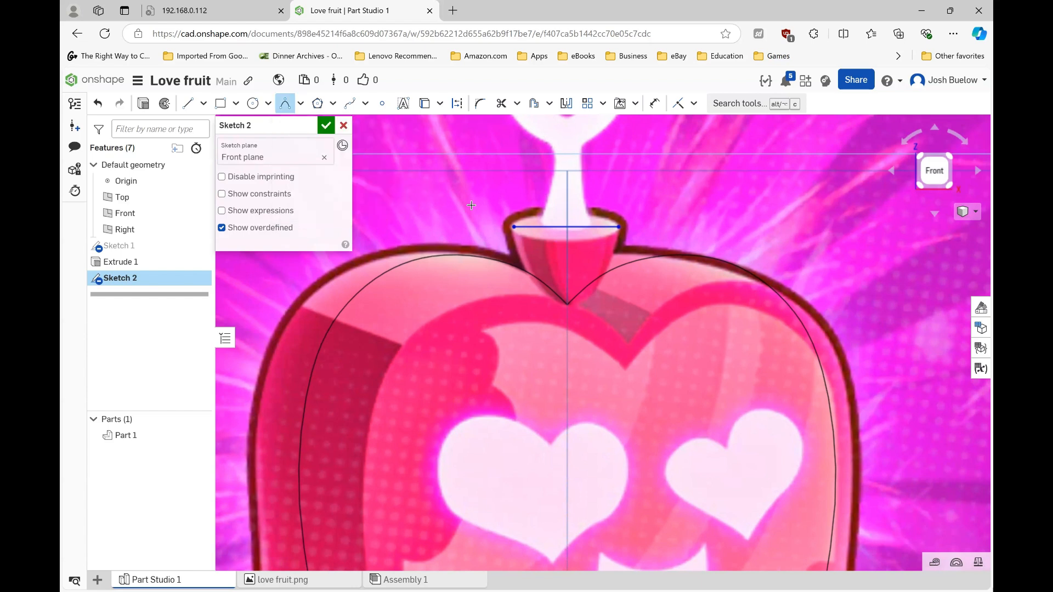
{"action": "left_click", "coordinate": [514, 229]}
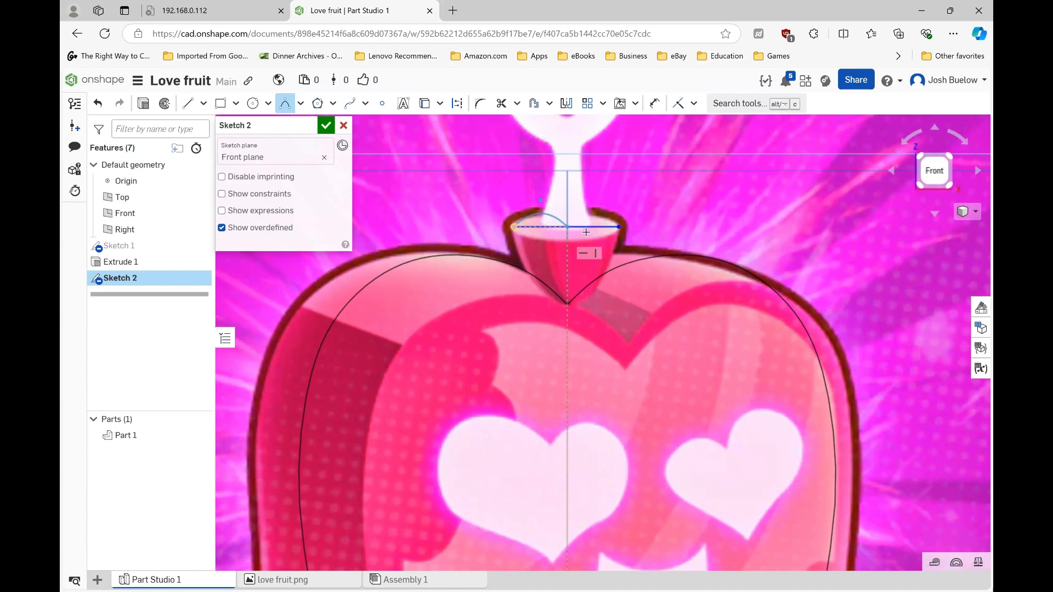
{"action": "left_click", "coordinate": [618, 228]}
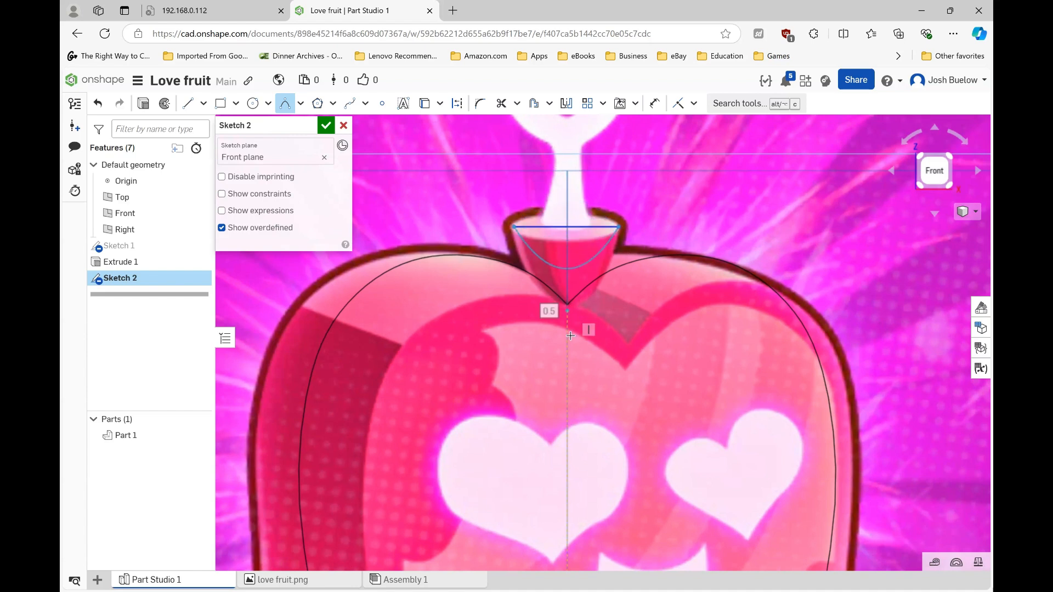
{"action": "left_click", "coordinate": [567, 388]}
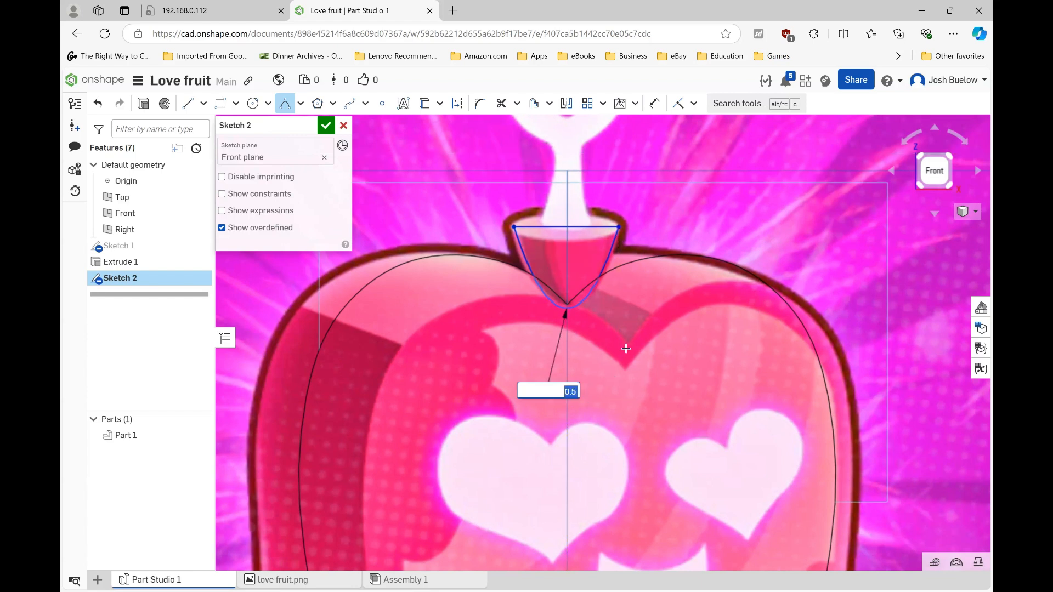
Step: Accept a rho value of 0.5 for the stem cup's conic
{"action": "key", "text": "Return"}
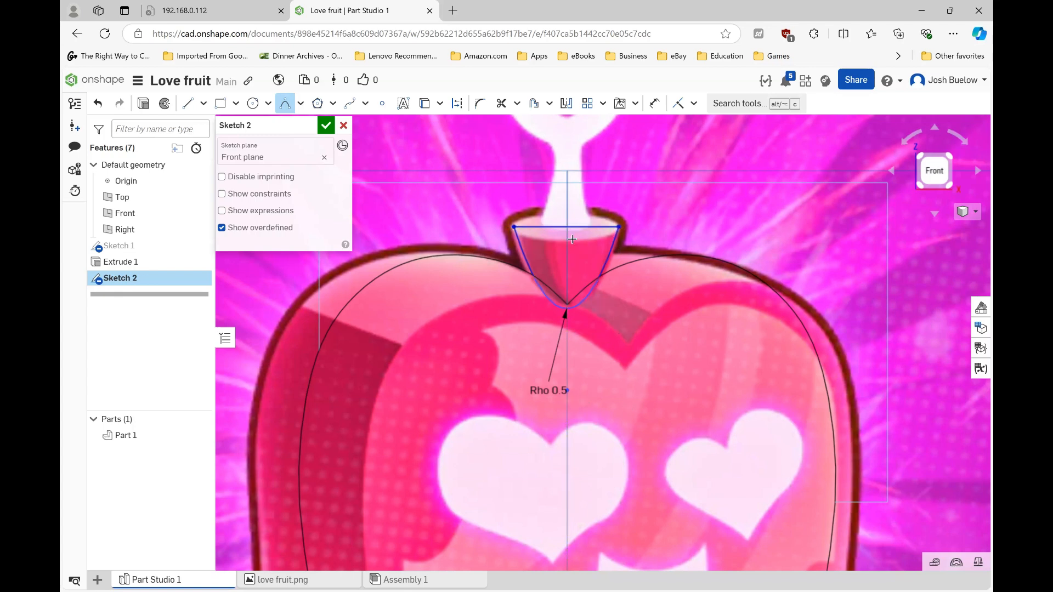
{"action": "left_click", "coordinate": [694, 104]}
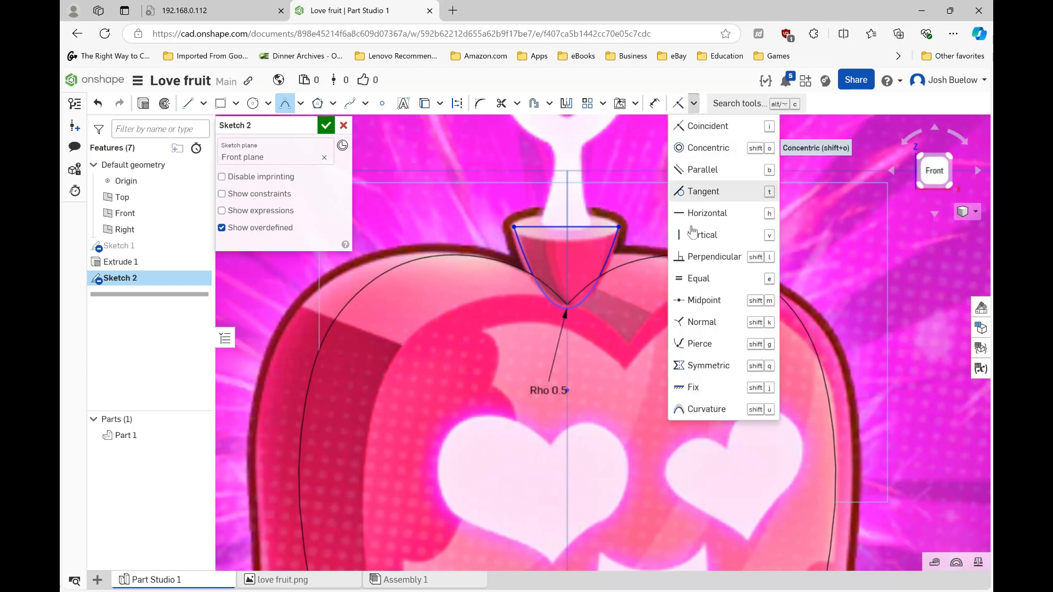
{"action": "left_click", "coordinate": [713, 366]}
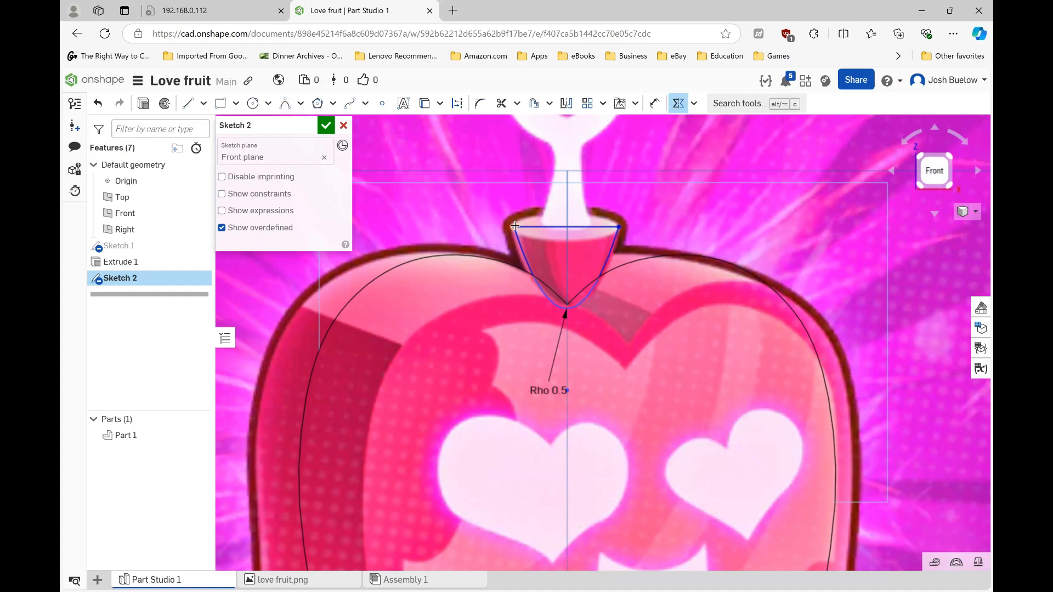
{"action": "left_click", "coordinate": [619, 226]}
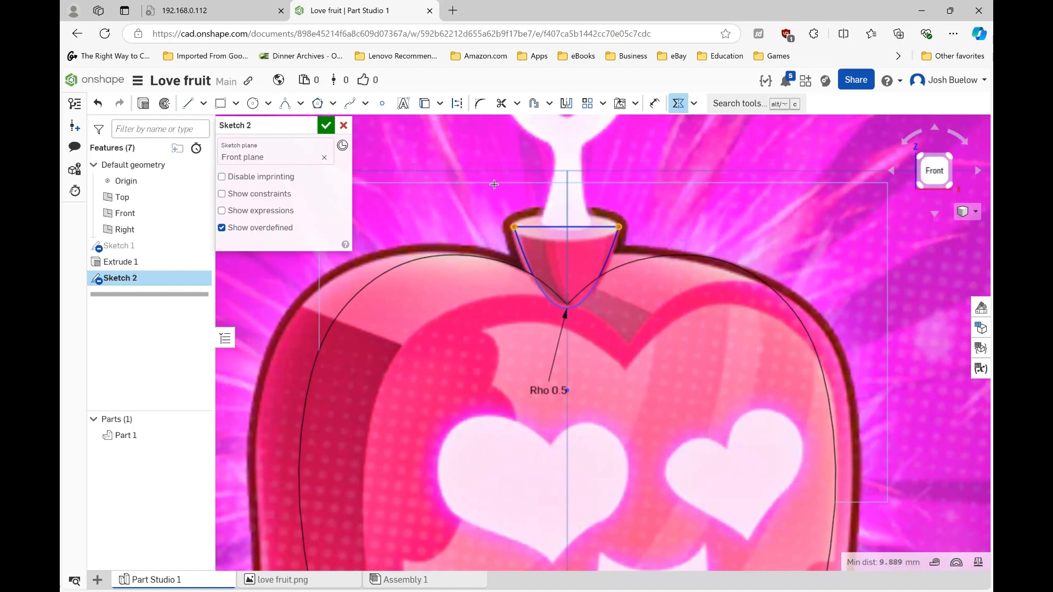
{"action": "key", "text": "Escape"}
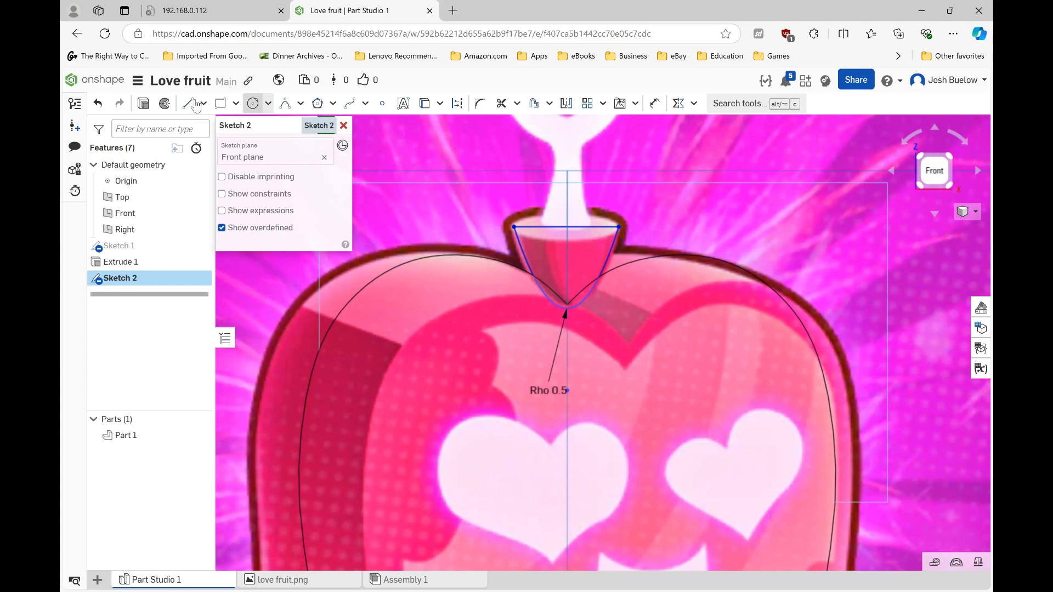
Step: Draw a vertical construction line about 7.1 mm long on the vertical axis, crossing the middle of the cup's rim line
{"action": "left_click", "coordinate": [188, 103]}
{"action": "left_click", "coordinate": [458, 104]}
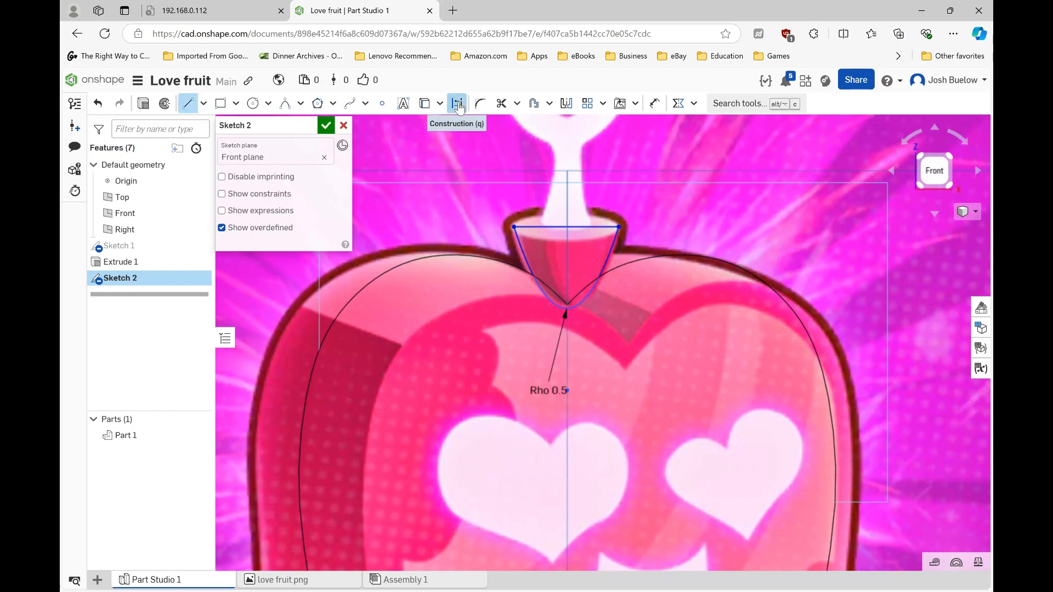
{"action": "left_click", "coordinate": [568, 199]}
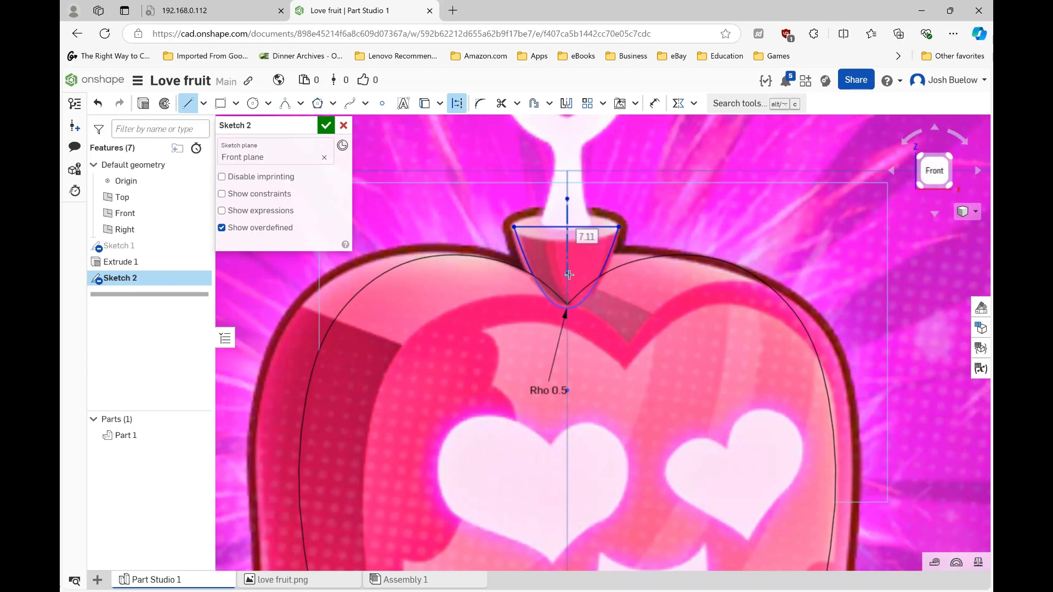
{"action": "left_click", "coordinate": [567, 273]}
{"action": "key", "text": "Escape"}
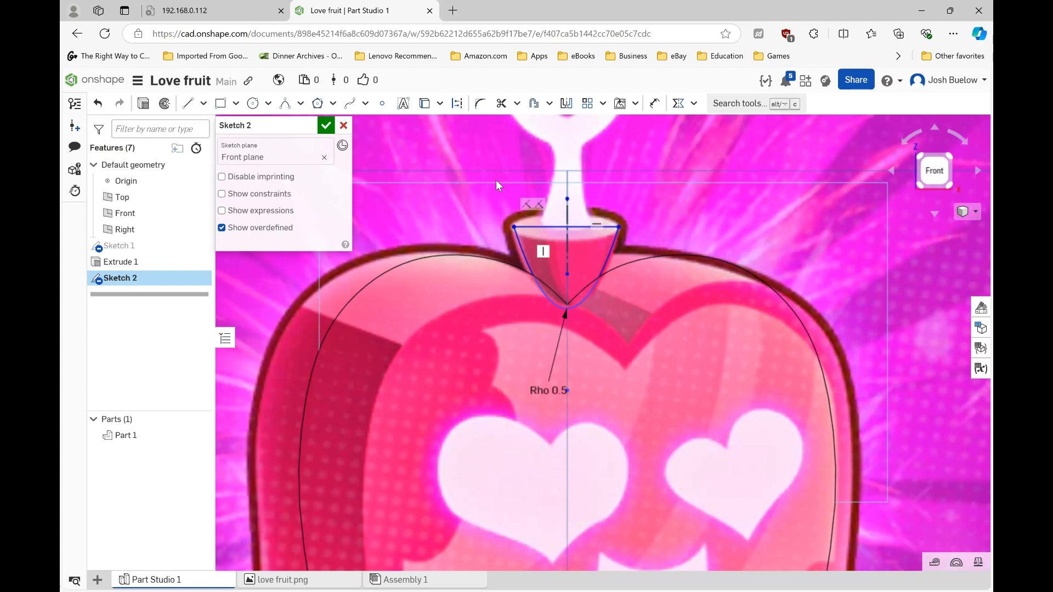
Step: Make the rim line's two endpoints symmetric about the vertical construction line
{"action": "left_click", "coordinate": [679, 105]}
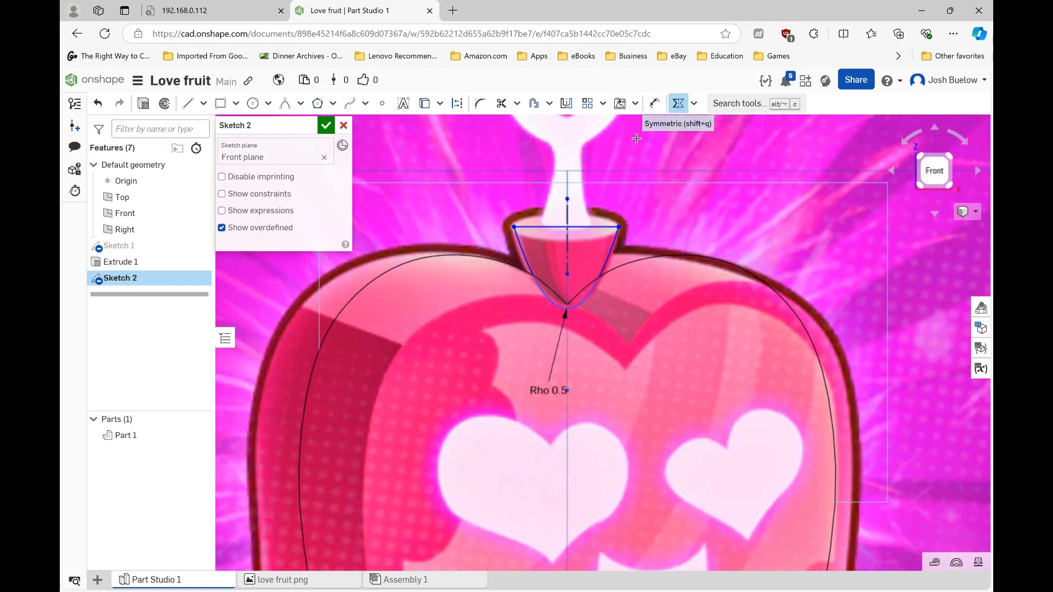
{"action": "left_click", "coordinate": [515, 227]}
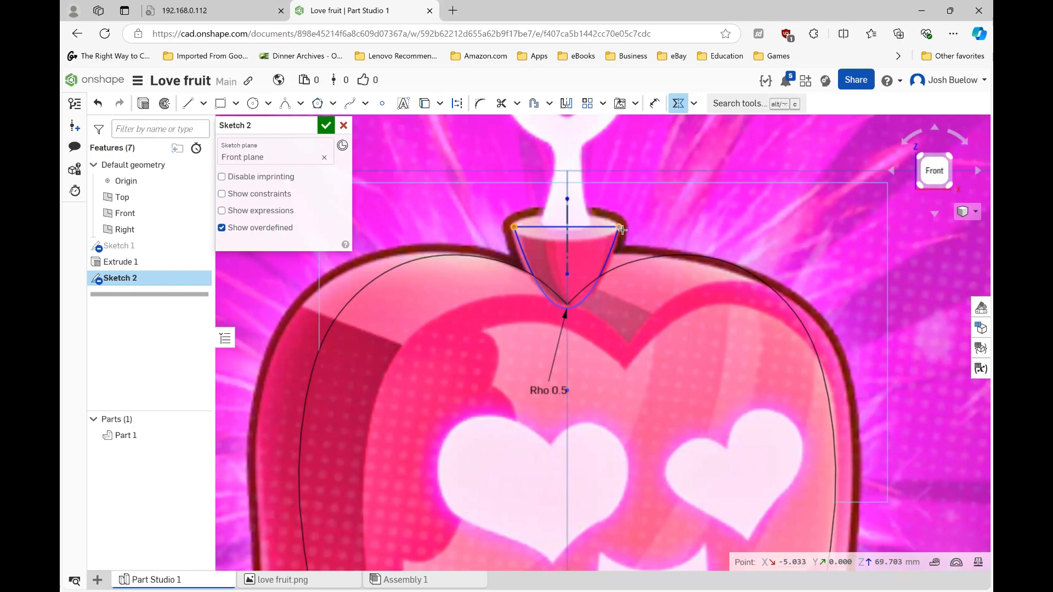
{"action": "left_click", "coordinate": [567, 245]}
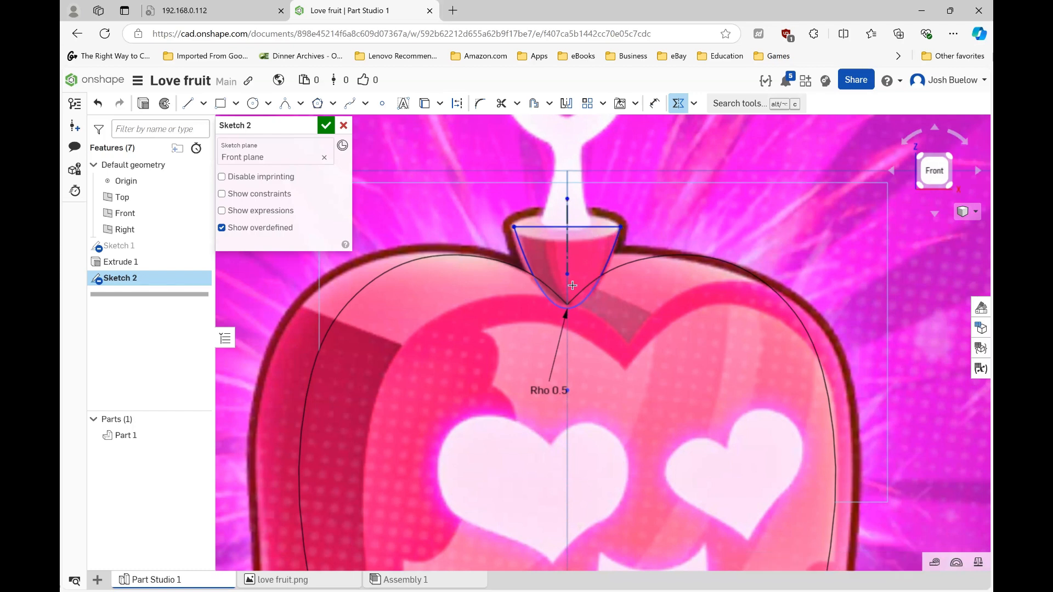
{"action": "scroll", "coordinate": [622, 364], "scroll_direction": "up", "scroll_amount": 3}
{"action": "scroll", "coordinate": [593, 351], "scroll_direction": "down", "scroll_amount": 1}
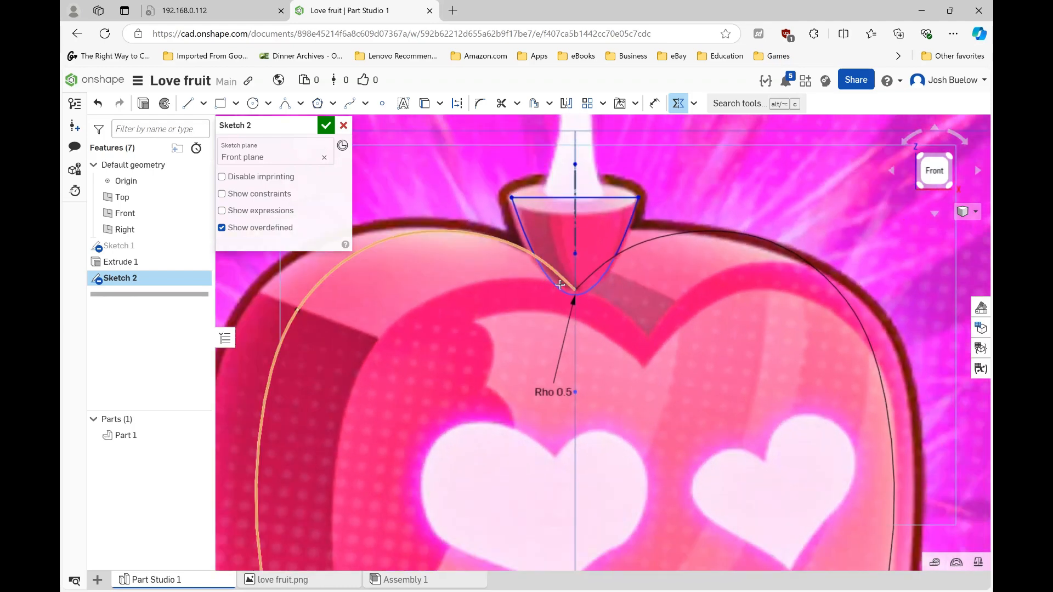
{"action": "key", "text": "Escape"}
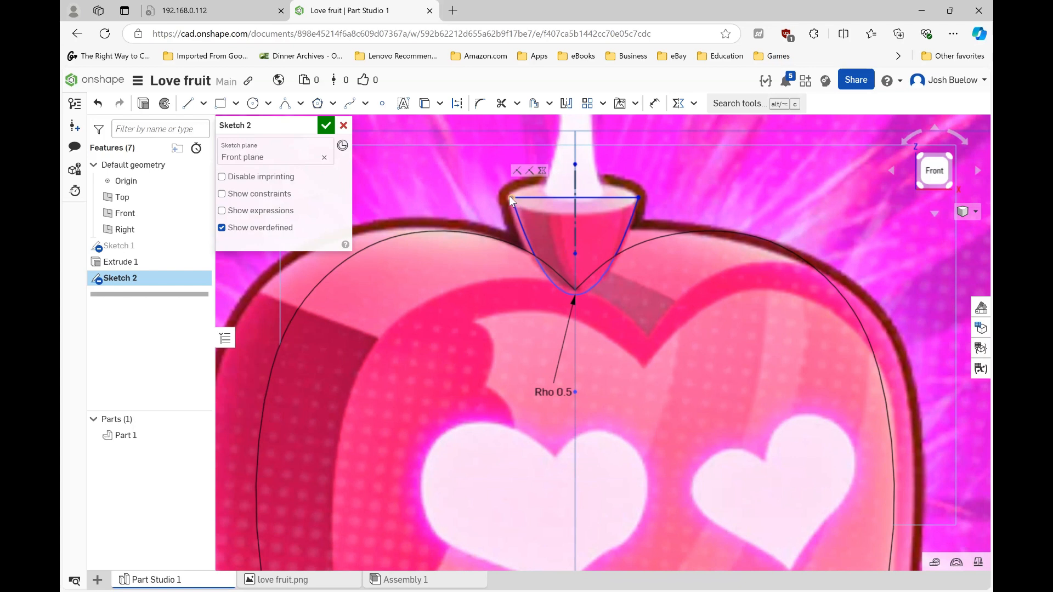
Step: Widen the rim line slightly to match the image's cup and move the conic's control point slightly up
{"action": "left_click_drag", "start_coordinate": [510, 196], "coordinate": [507, 198]}
{"action": "scroll", "coordinate": [542, 180], "scroll_direction": "down", "scroll_amount": 2}
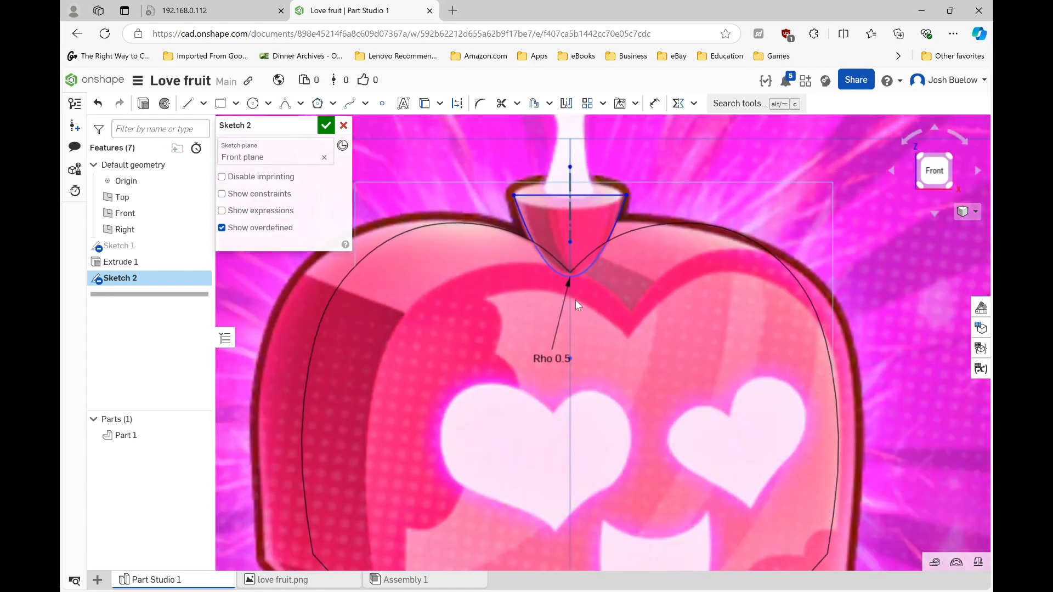
{"action": "scroll", "coordinate": [575, 300], "scroll_direction": "up", "scroll_amount": 3}
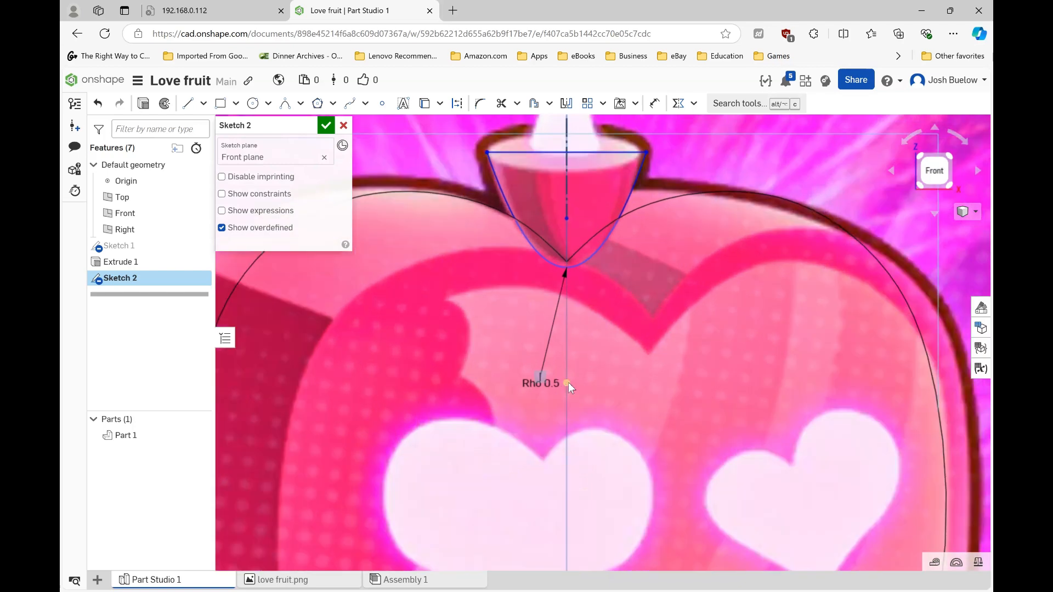
{"action": "left_click_drag", "start_coordinate": [567, 383], "coordinate": [567, 378]}
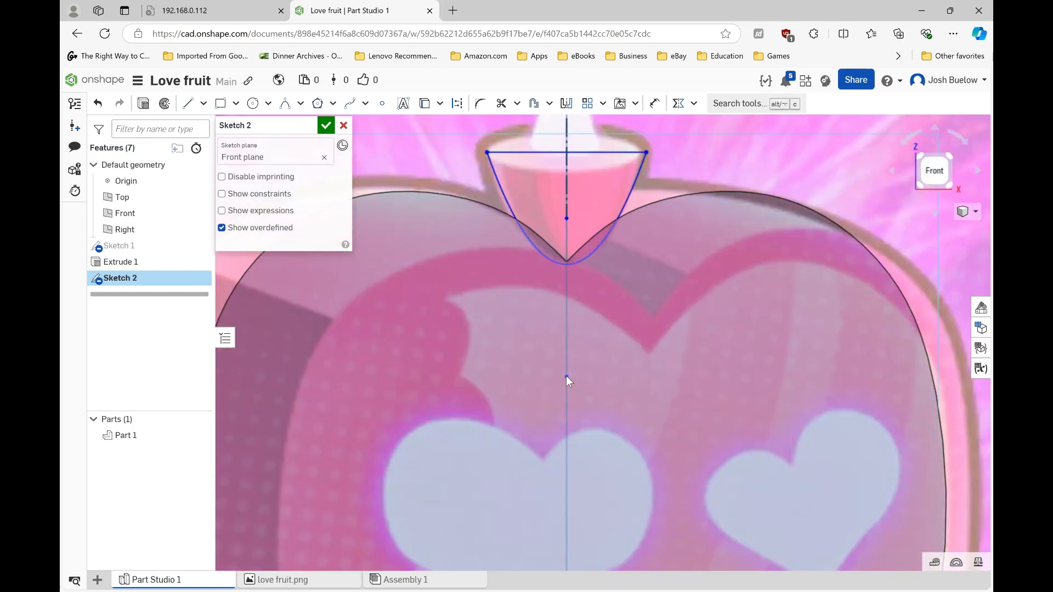
{"action": "left_click_drag", "start_coordinate": [566, 376], "coordinate": [565, 376]}
{"action": "scroll", "coordinate": [602, 380], "scroll_direction": "down", "scroll_amount": 4}
{"action": "scroll", "coordinate": [613, 296], "scroll_direction": "up", "scroll_amount": 2}
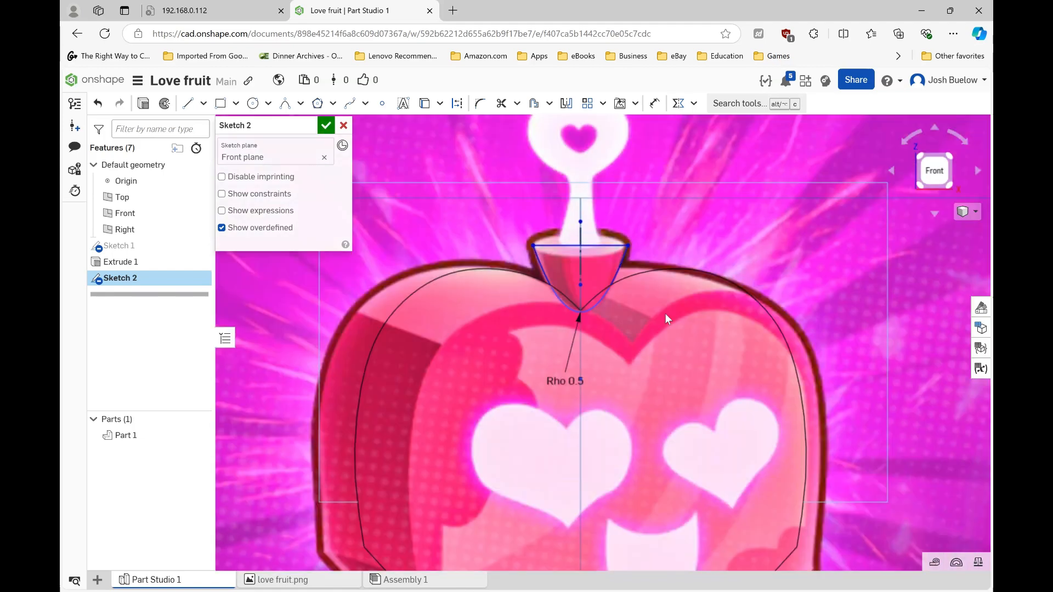
Step: Draw a vertical line about 7.5 mm long from the rim line's midpoint down to the conic's lowest point
{"action": "scroll", "coordinate": [612, 290], "scroll_direction": "up", "scroll_amount": 2}
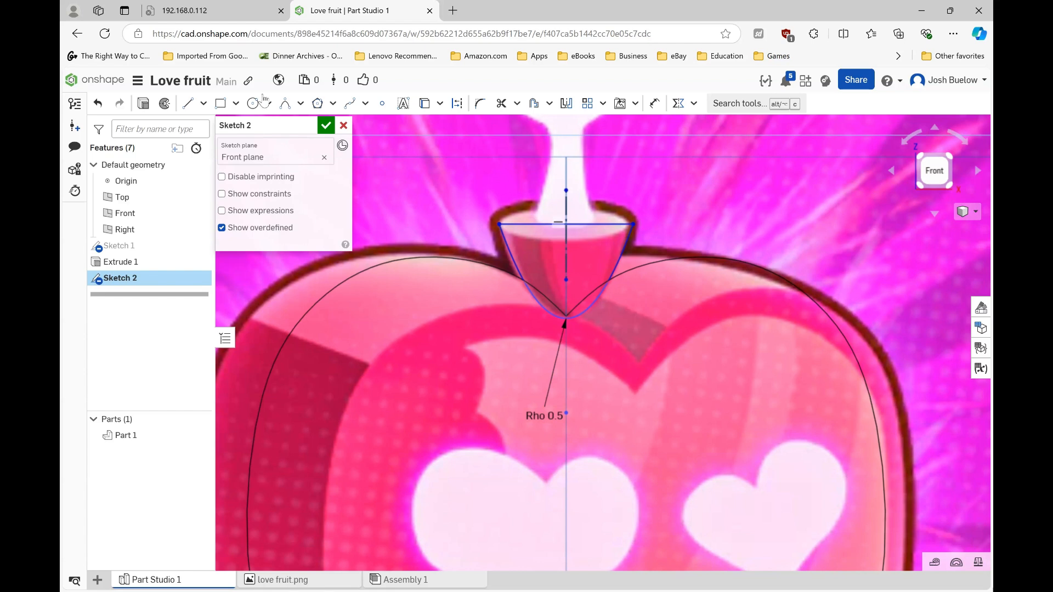
{"action": "left_click", "coordinate": [188, 104]}
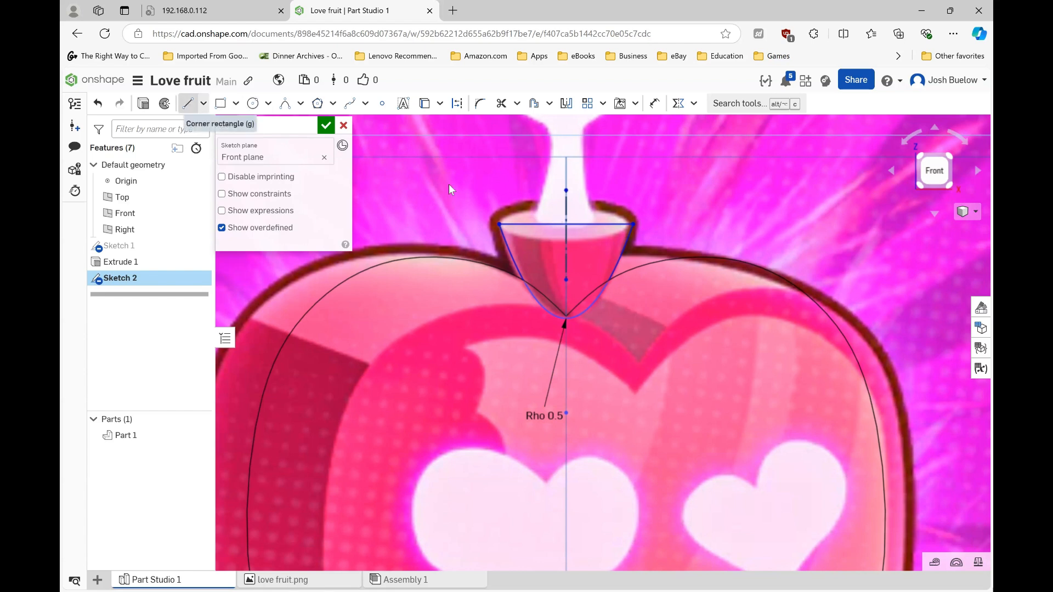
{"action": "left_click", "coordinate": [566, 225]}
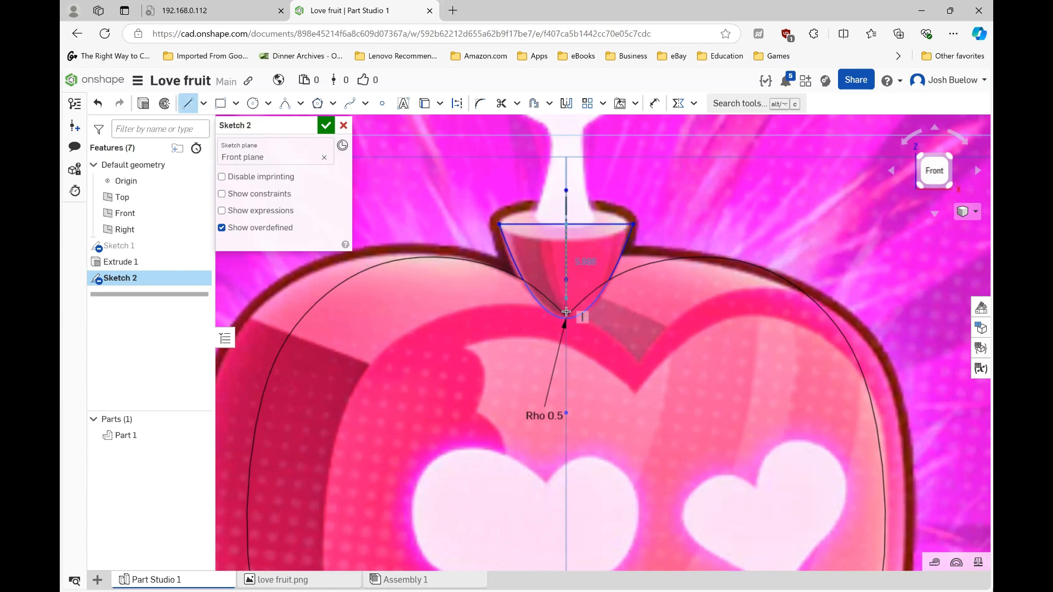
{"action": "left_click", "coordinate": [567, 321]}
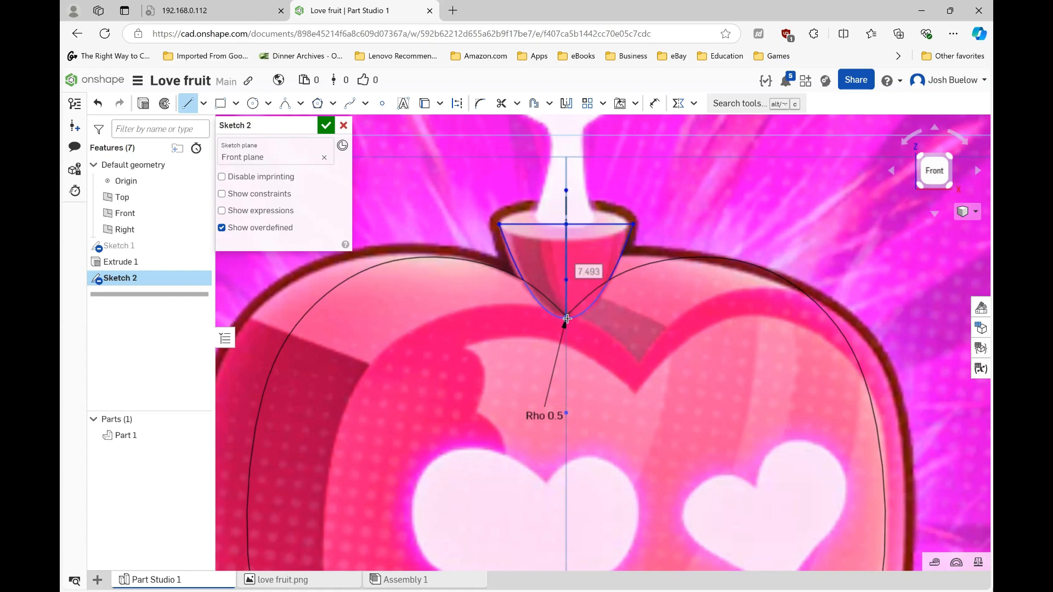
{"action": "key", "text": "Escape"}
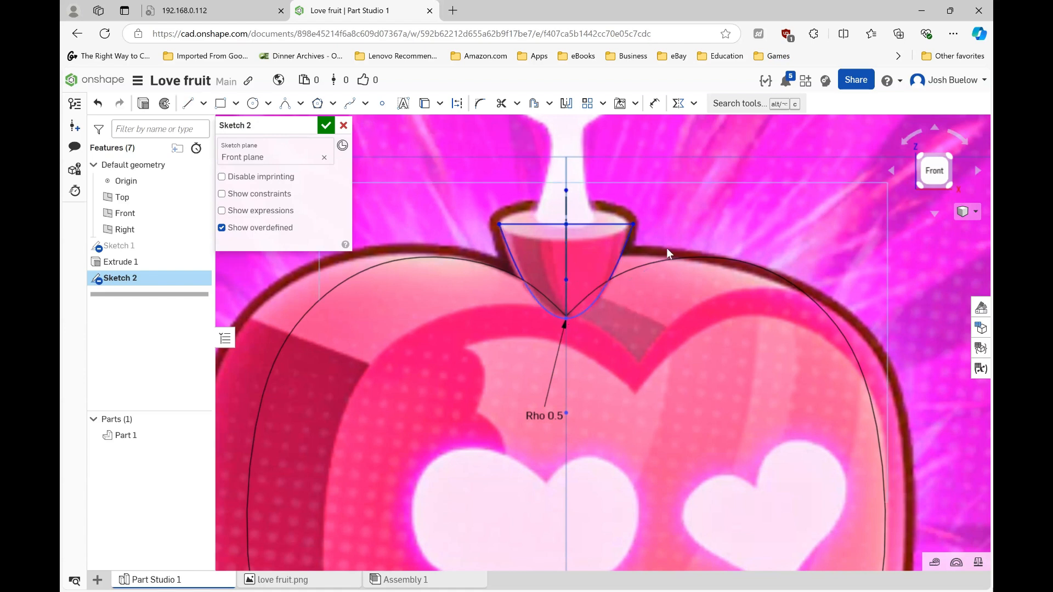
Step: Trim away the rim line and conic on the +X side of the vertical line, and finish the sketch
{"action": "left_click", "coordinate": [500, 104]}
{"action": "left_click_drag", "start_coordinate": [598, 199], "coordinate": [607, 323]}
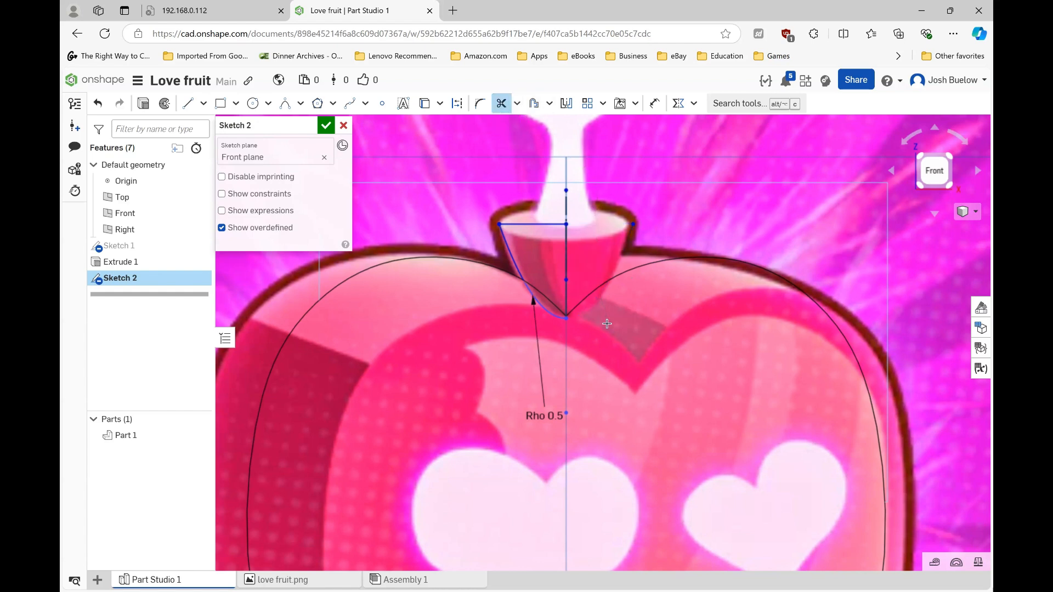
{"action": "key", "text": "Escape"}
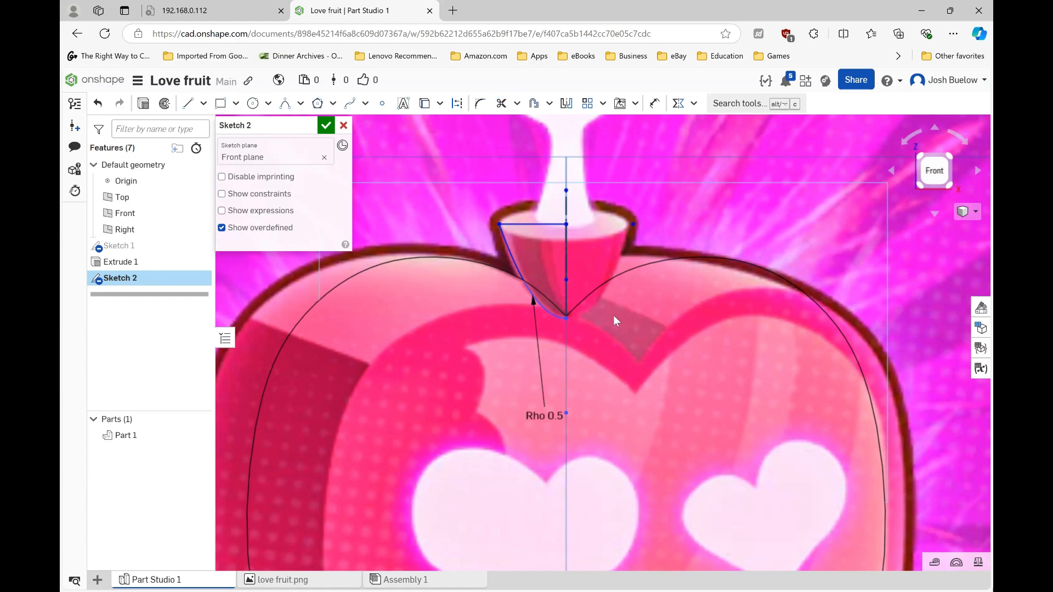
{"action": "left_click", "coordinate": [326, 126]}
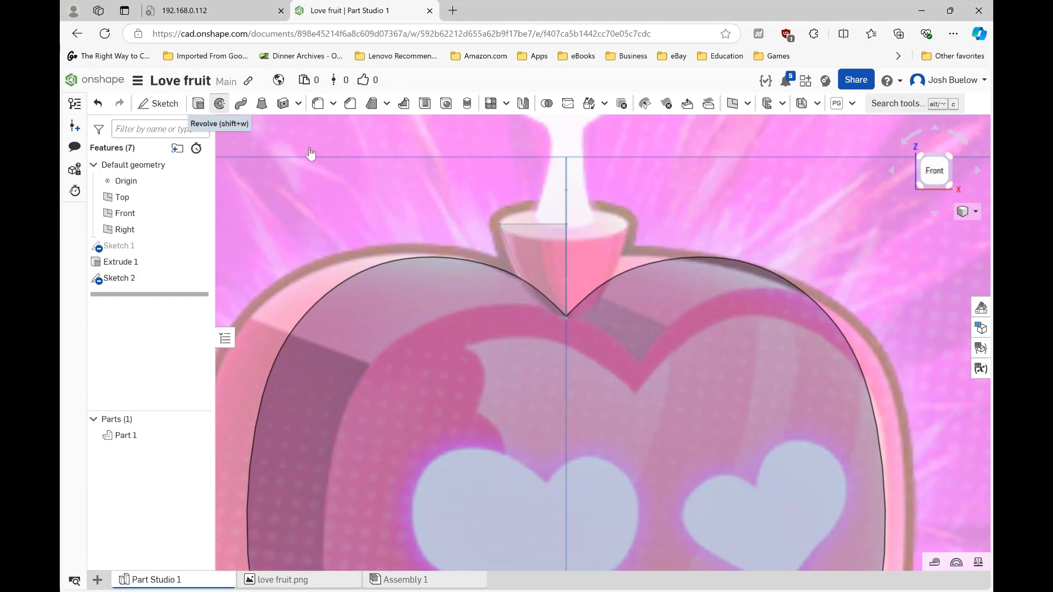
Step: Revolve the half cup profile a full turn around its vertical centre line, adding it to Part 1
{"action": "left_click", "coordinate": [220, 104]}
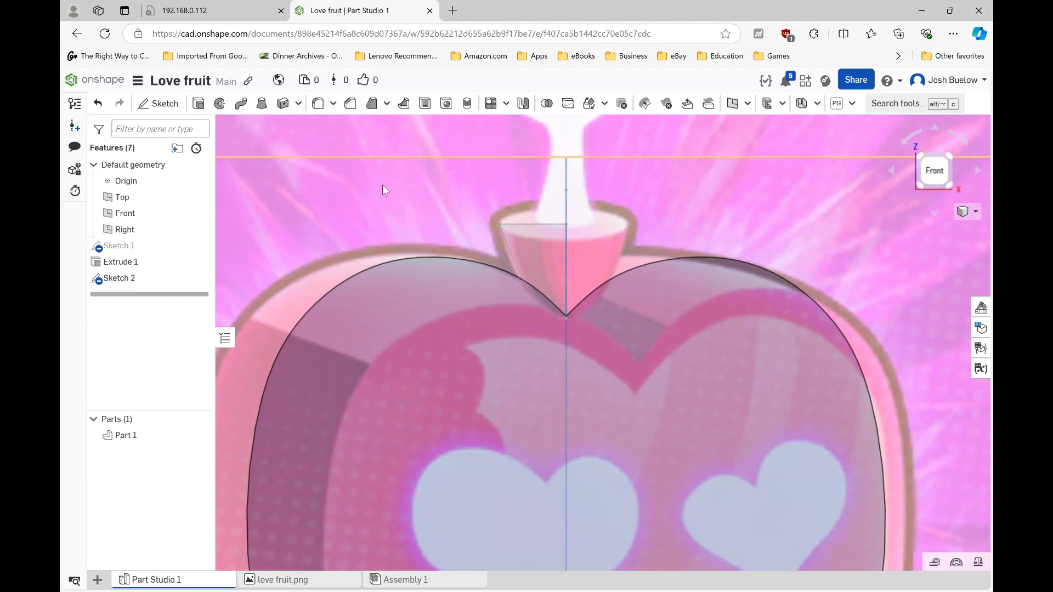
{"action": "left_click", "coordinate": [539, 245]}
{"action": "left_click", "coordinate": [276, 214]}
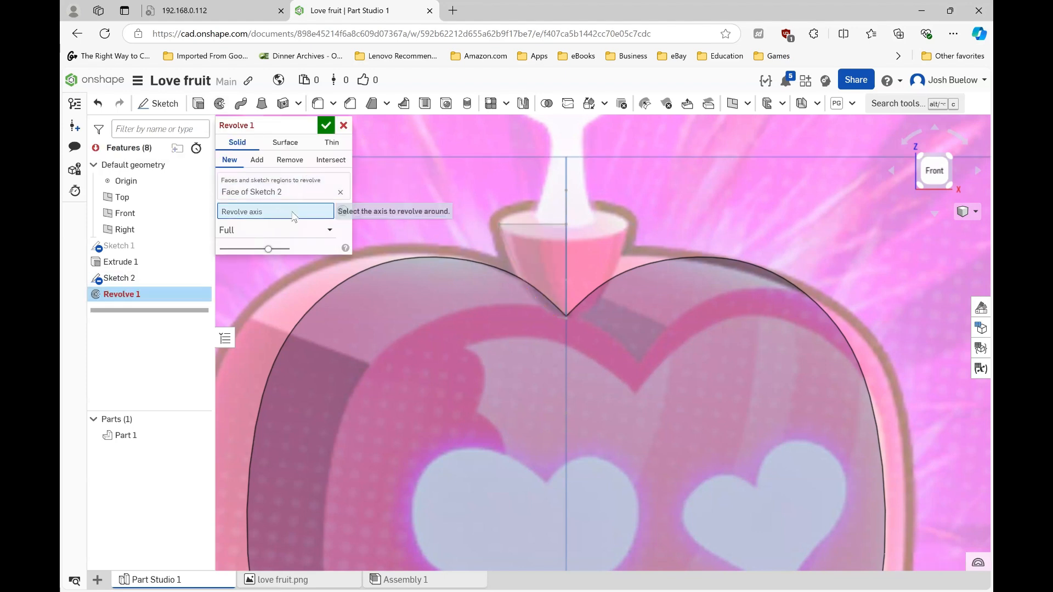
{"action": "left_click", "coordinate": [564, 261]}
{"action": "scroll", "coordinate": [511, 291], "scroll_direction": "up", "scroll_amount": 1}
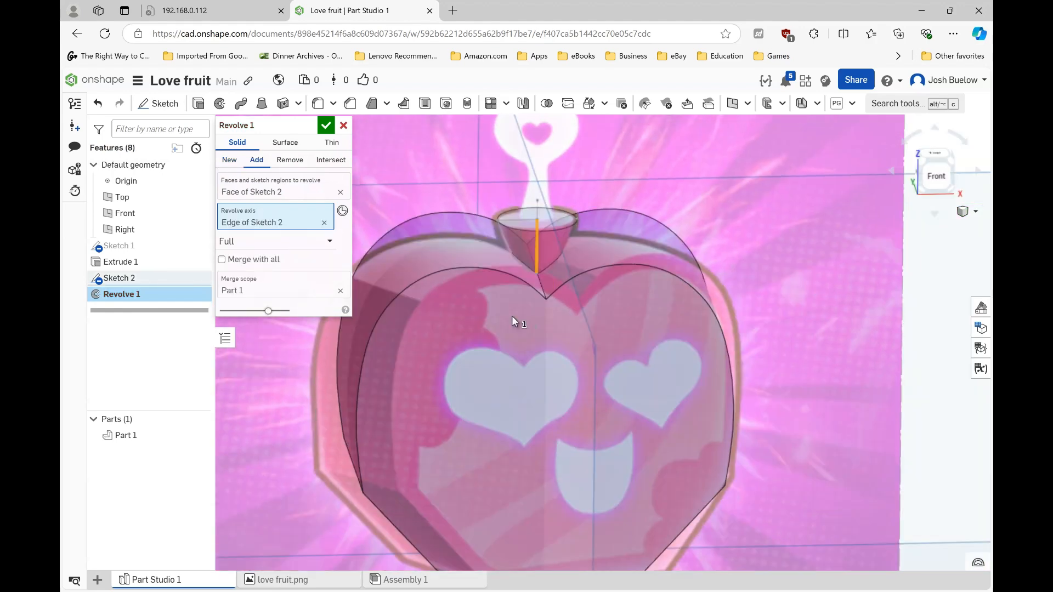
{"action": "right_click_drag", "start_coordinate": [512, 317], "coordinate": [531, 362]}
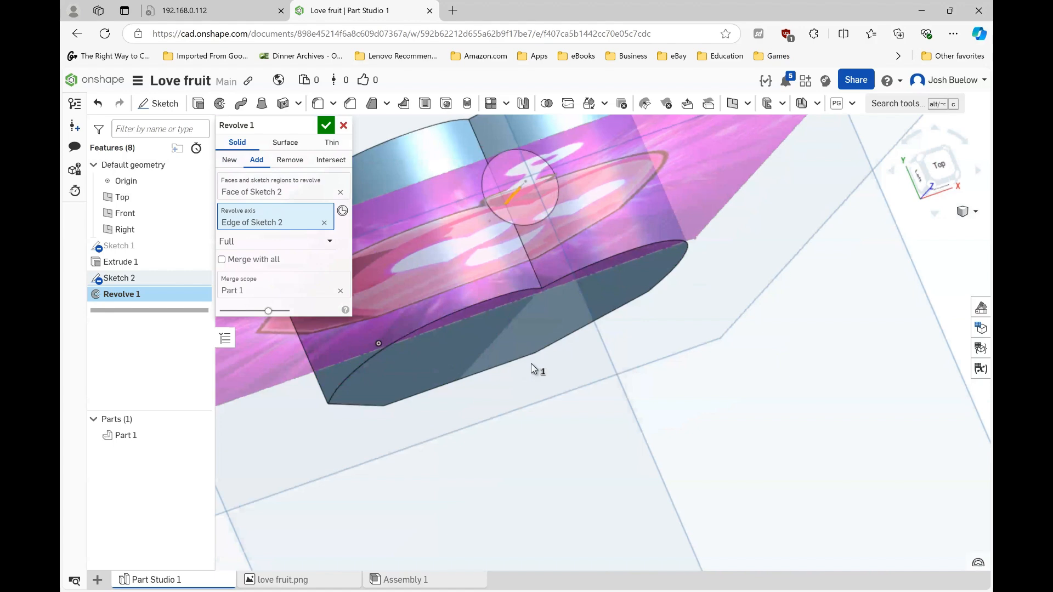
{"action": "key", "text": "shift+1"}
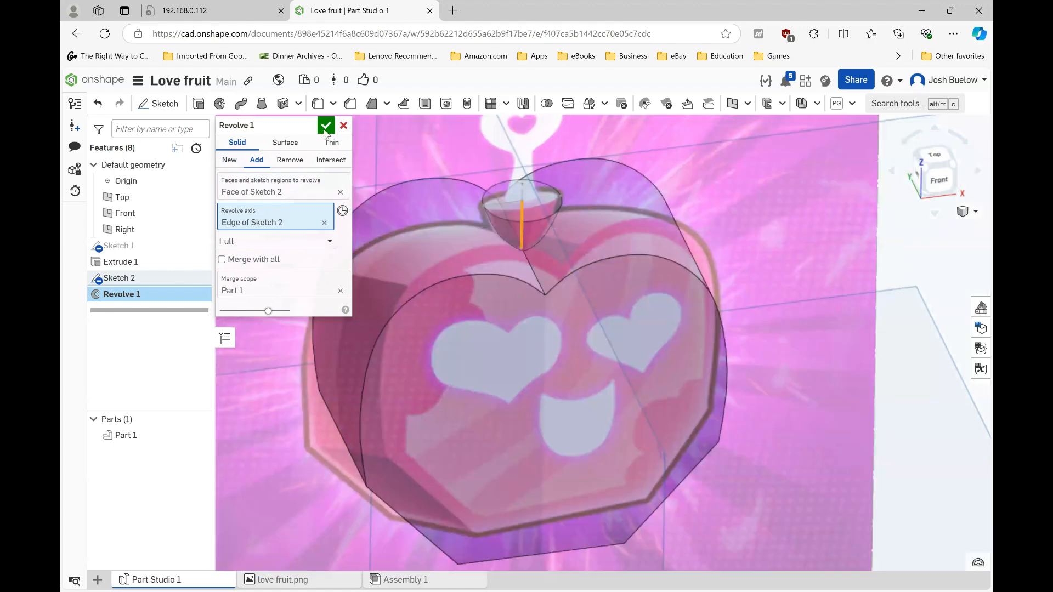
{"action": "left_click", "coordinate": [326, 131]}
Step: Reopen the stem cup's sketch and move the rim line slightly up to make the cup taller
{"action": "scroll", "coordinate": [420, 275], "scroll_direction": "down", "scroll_amount": 3}
{"action": "mouse_move", "coordinate": [417, 283]}
{"action": "right_mouse_down"}
{"action": "mouse_move", "coordinate": [424, 244]}
{"action": "mouse_move", "coordinate": [449, 271]}
{"action": "mouse_move", "coordinate": [437, 265]}
{"action": "mouse_move", "coordinate": [471, 252]}
{"action": "mouse_move", "coordinate": [489, 268]}
{"action": "mouse_move", "coordinate": [470, 311]}
{"action": "mouse_move", "coordinate": [429, 301]}
{"action": "mouse_move", "coordinate": [471, 316]}
{"action": "mouse_move", "coordinate": [458, 296]}
{"action": "right_mouse_up"}
{"action": "scroll", "coordinate": [438, 264], "scroll_direction": "up", "scroll_amount": 2}
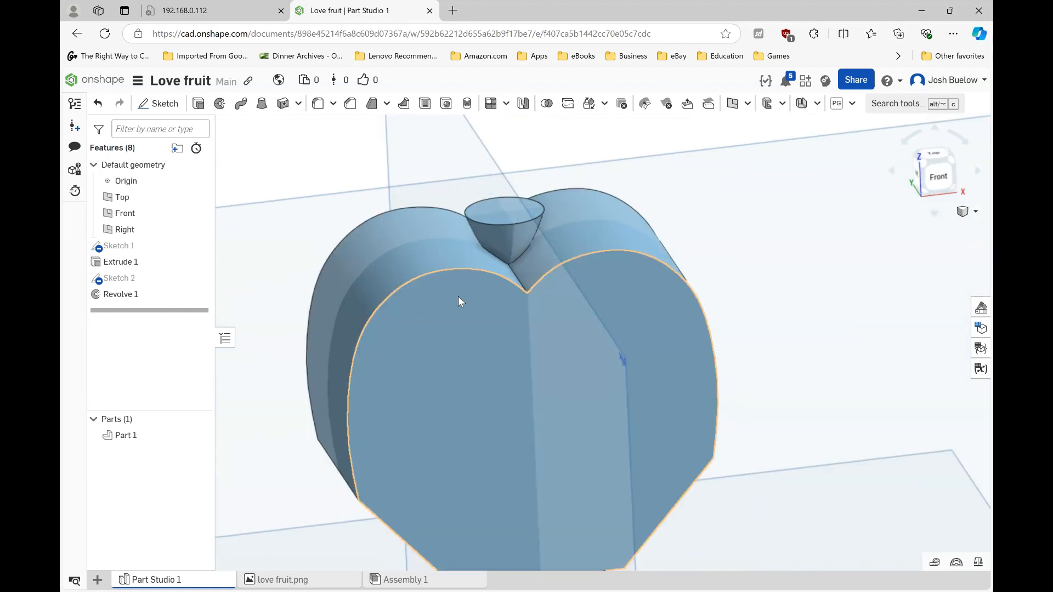
{"action": "double_click", "coordinate": [122, 279]}
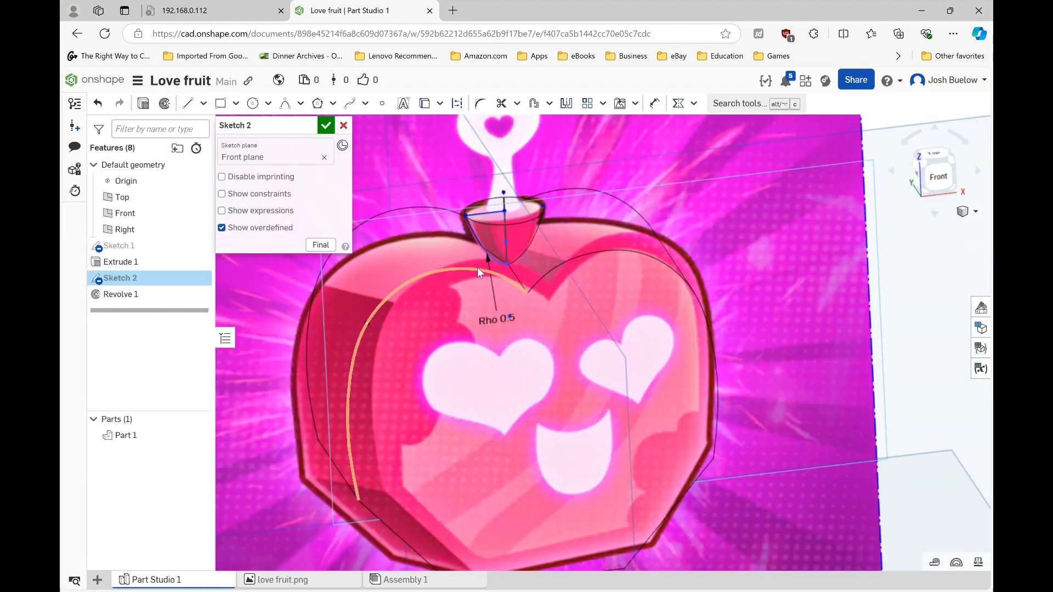
{"action": "key", "text": "n"}
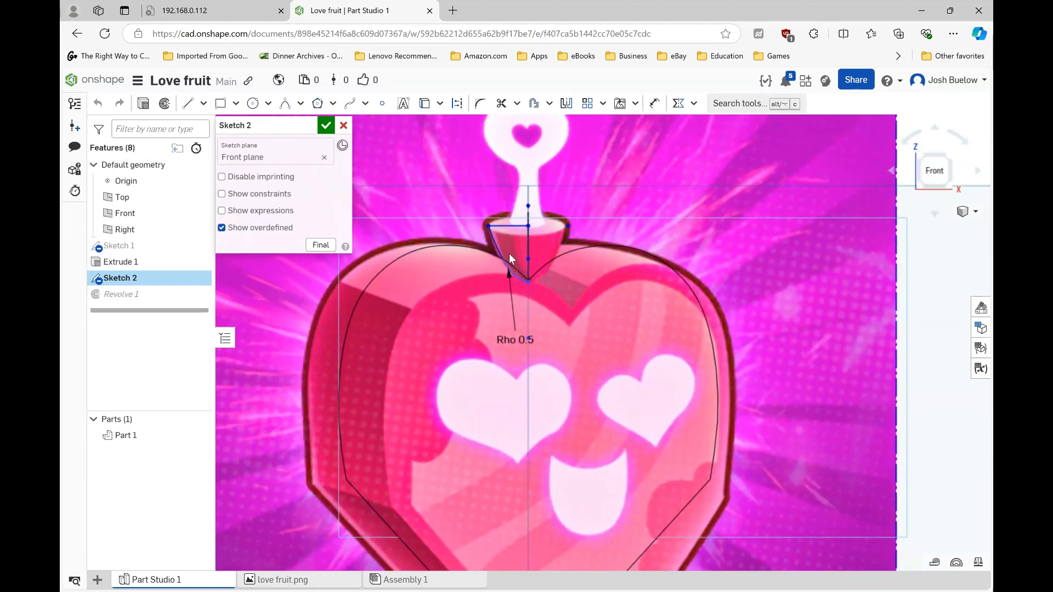
{"action": "scroll", "coordinate": [508, 208], "scroll_direction": "up", "scroll_amount": 3}
{"action": "scroll", "coordinate": [510, 210], "scroll_direction": "up", "scroll_amount": 4}
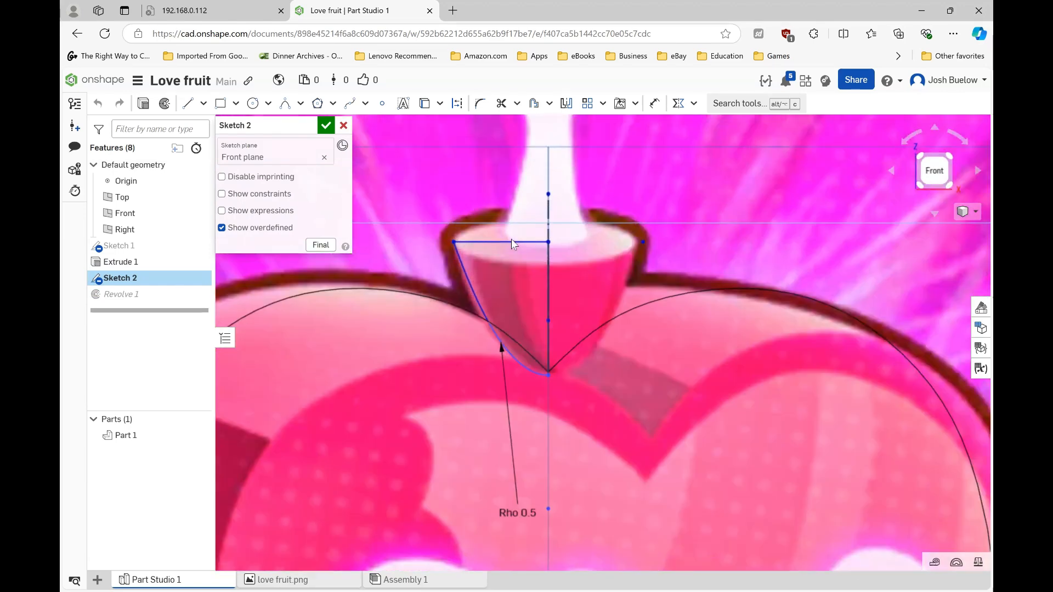
{"action": "left_click_drag", "start_coordinate": [511, 239], "coordinate": [514, 221]}
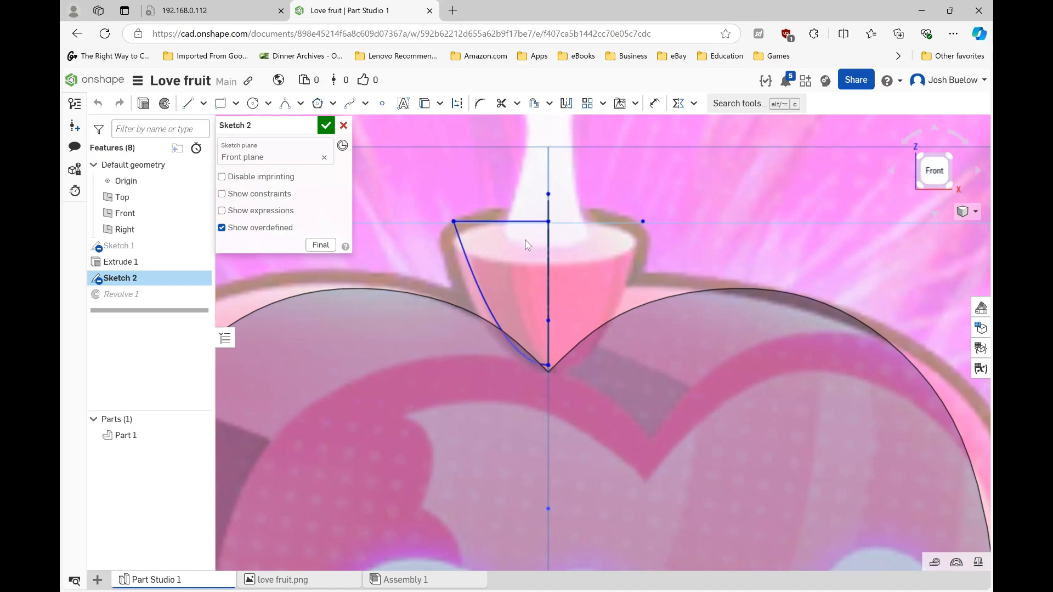
Step: Move the conic's control point slightly down the vertical centre line and finish the stem cup sketch
{"action": "scroll", "coordinate": [528, 242], "scroll_direction": "down", "scroll_amount": 2}
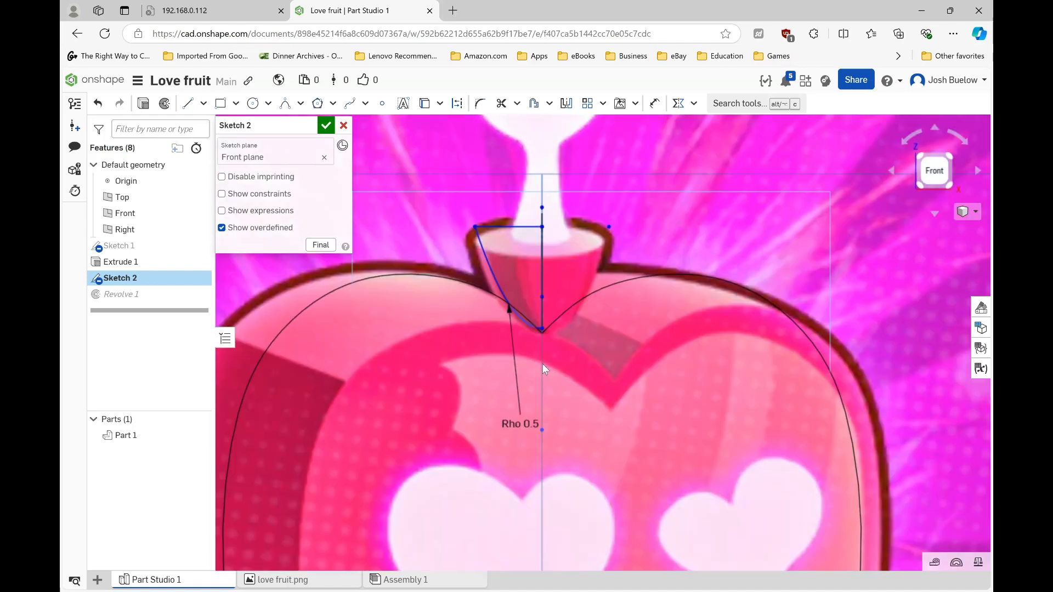
{"action": "scroll", "coordinate": [541, 363], "scroll_direction": "up", "scroll_amount": 5}
{"action": "scroll", "coordinate": [545, 284], "scroll_direction": "down", "scroll_amount": 4}
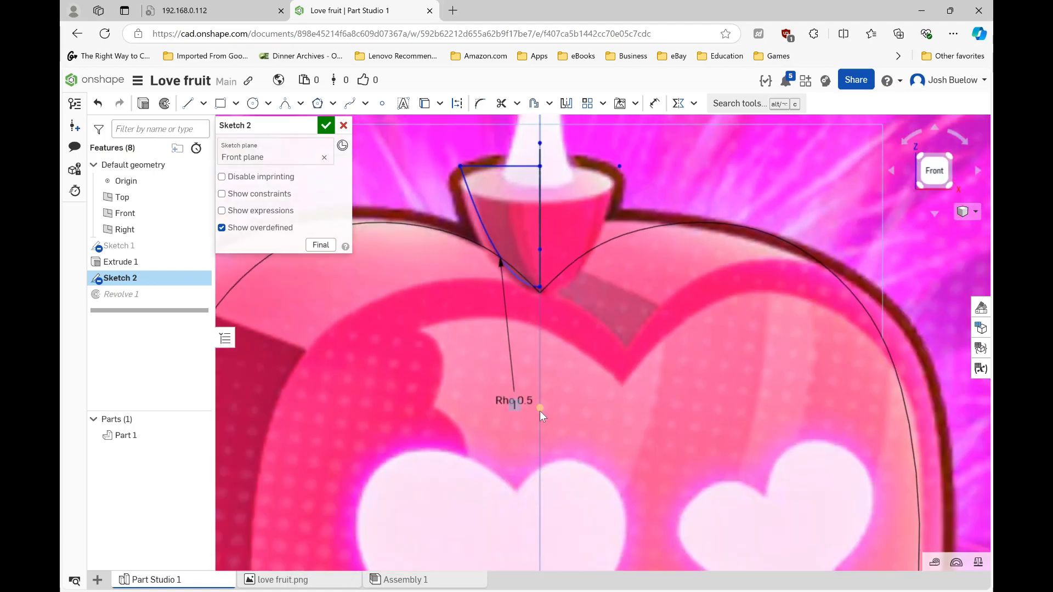
{"action": "left_click", "coordinate": [540, 410]}
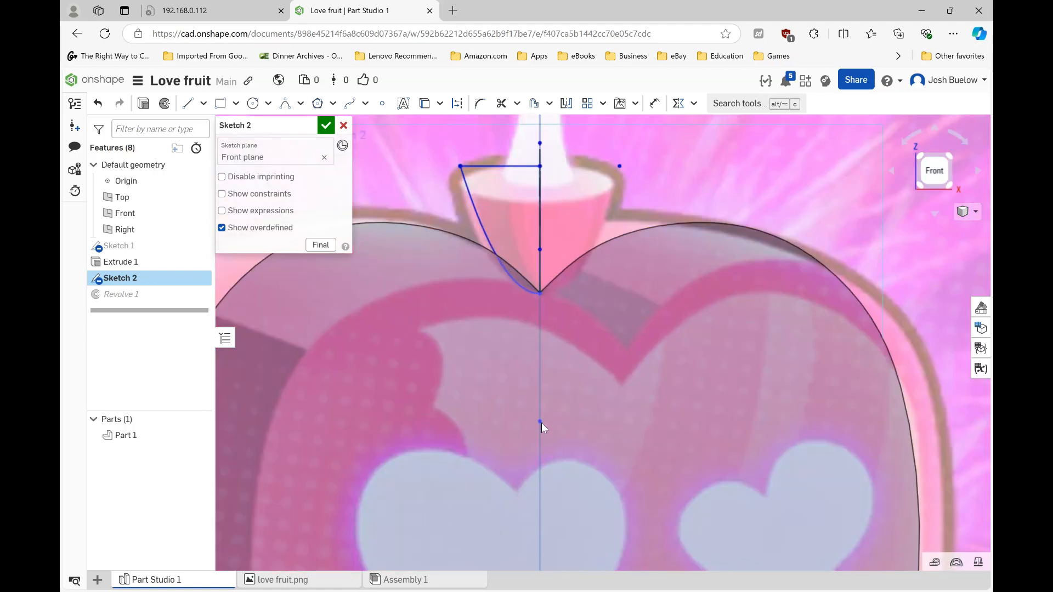
{"action": "scroll", "coordinate": [546, 287], "scroll_direction": "up", "scroll_amount": 5}
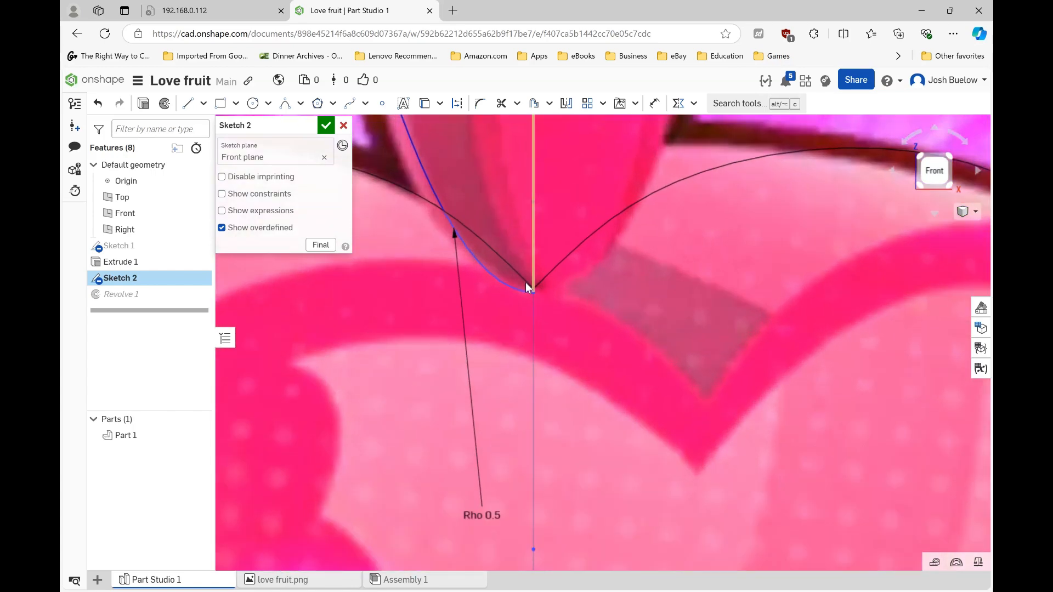
{"action": "scroll", "coordinate": [526, 285], "scroll_direction": "up", "scroll_amount": 2}
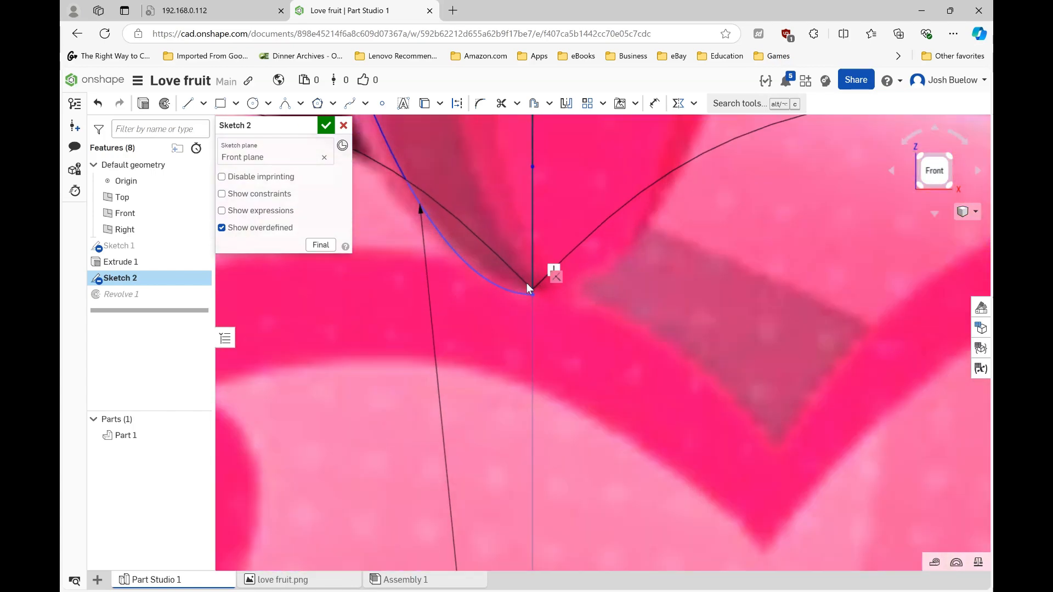
{"action": "left_click", "coordinate": [325, 125]}
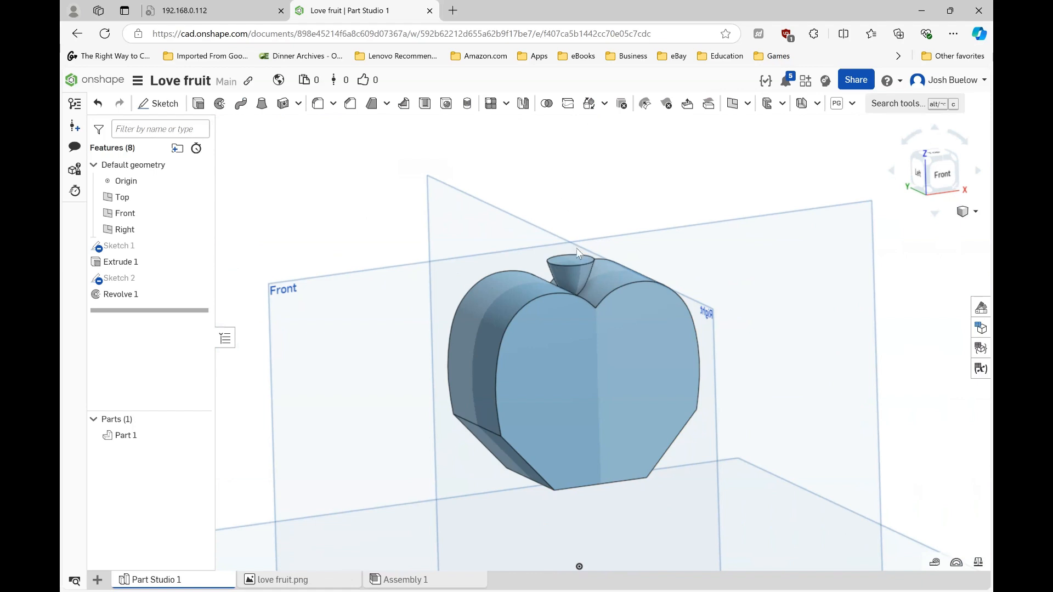
{"action": "right_click_drag", "start_coordinate": [567, 275], "coordinate": [459, 280]}
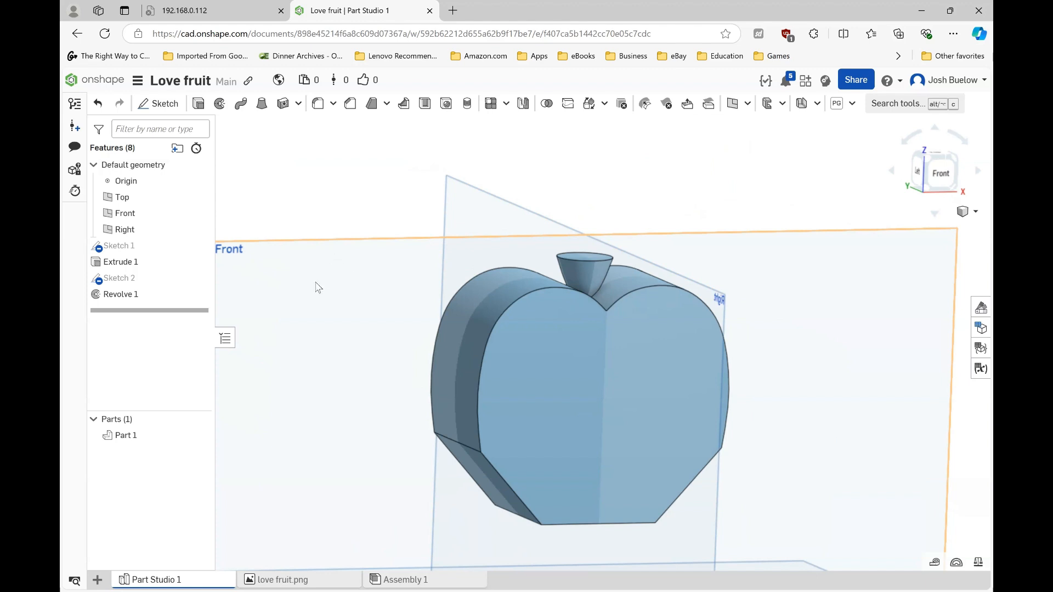
Step: Start a new sketch on the Front plane and insert the love fruit.png image over the upper part of the fruit body
{"action": "left_click", "coordinate": [307, 308]}
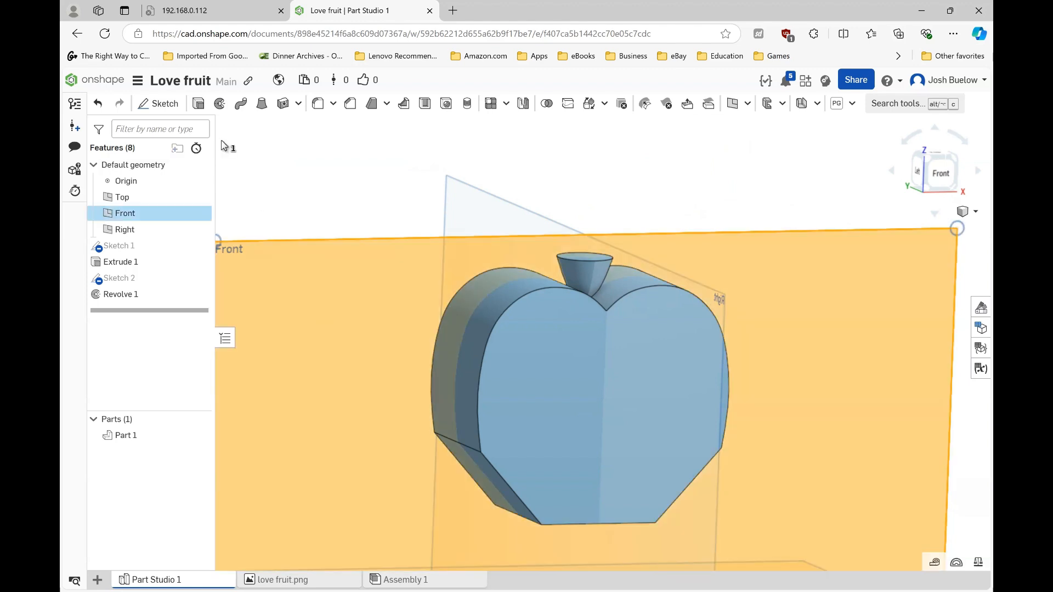
{"action": "left_click", "coordinate": [159, 104]}
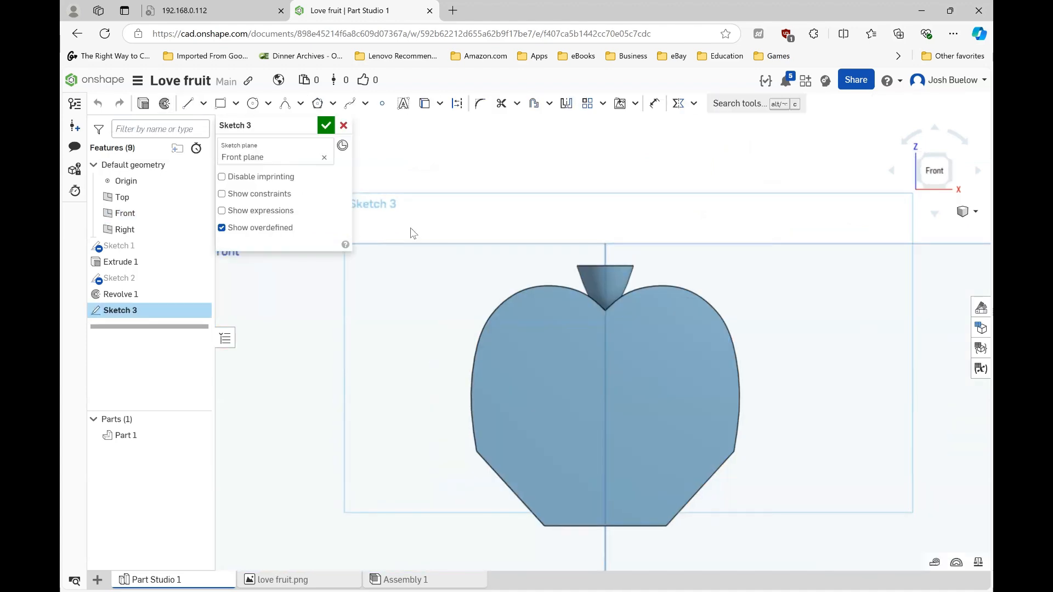
{"action": "left_click", "coordinate": [620, 104]}
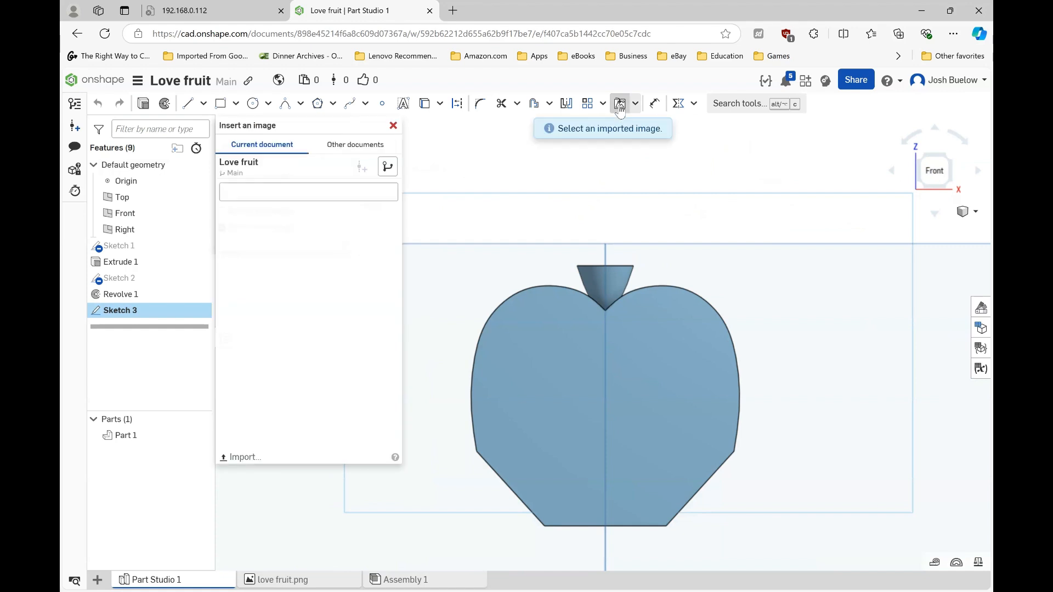
{"action": "left_click", "coordinate": [316, 218]}
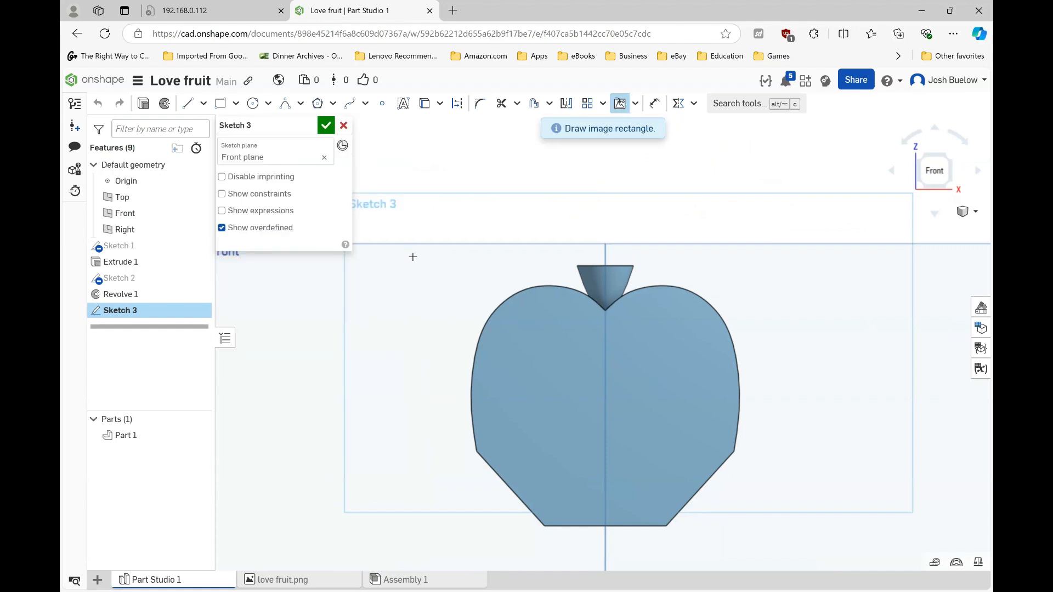
{"action": "scroll", "coordinate": [413, 256], "scroll_direction": "down", "scroll_amount": 3}
{"action": "left_click", "coordinate": [398, 344]}
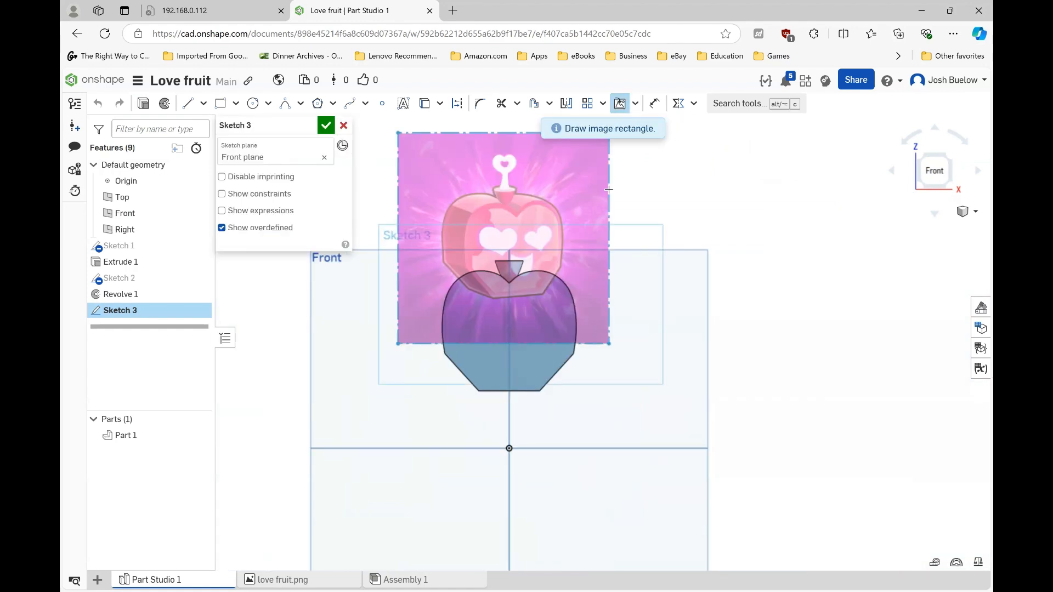
{"action": "left_click", "coordinate": [609, 190]}
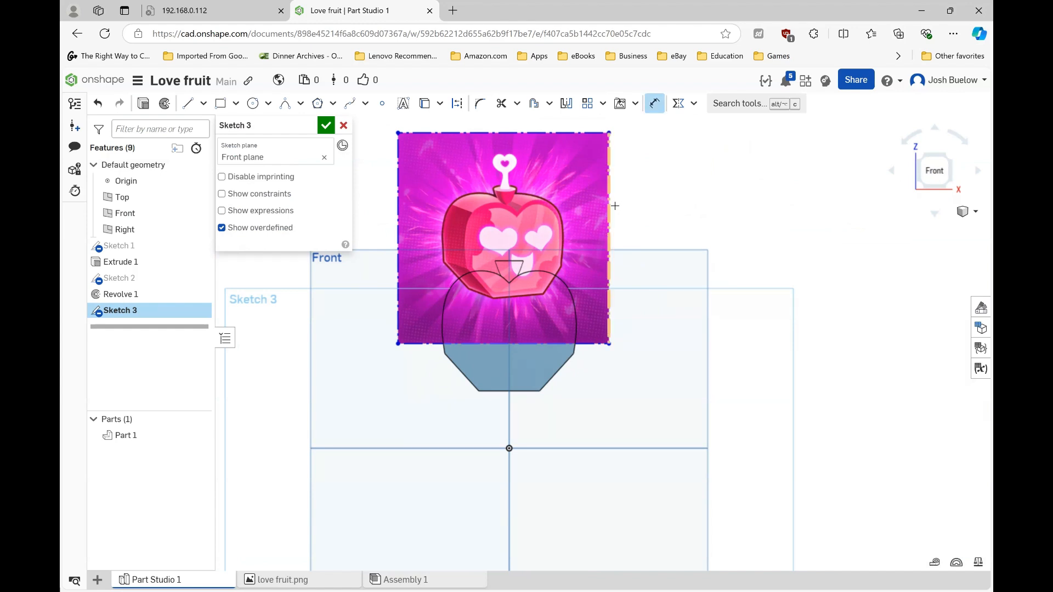
Step: Dimension the reference image's height to 100 mm
{"action": "left_click", "coordinate": [615, 205]}
{"action": "left_click", "coordinate": [666, 208]}
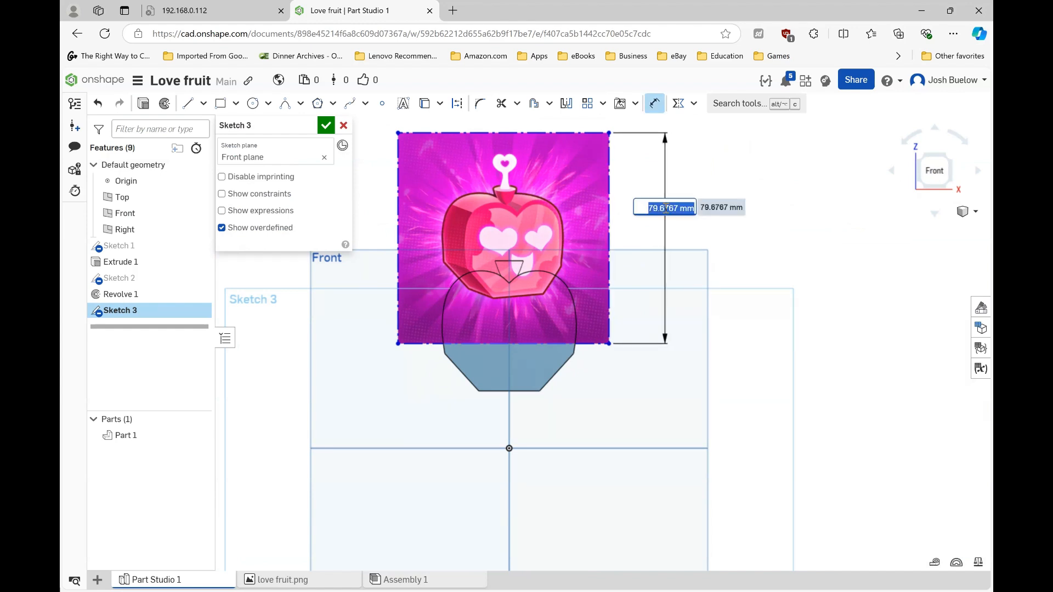
{"action": "type", "text": "100"}
{"action": "key", "text": "Return"}
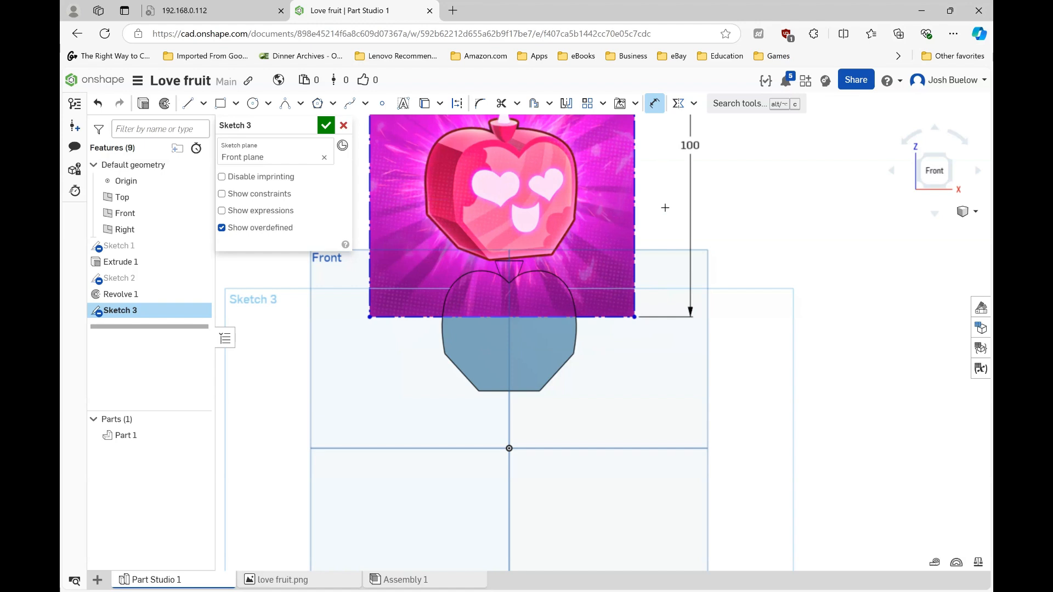
{"action": "scroll", "coordinate": [549, 219], "scroll_direction": "up", "scroll_amount": 1}
{"action": "key", "text": "Escape"}
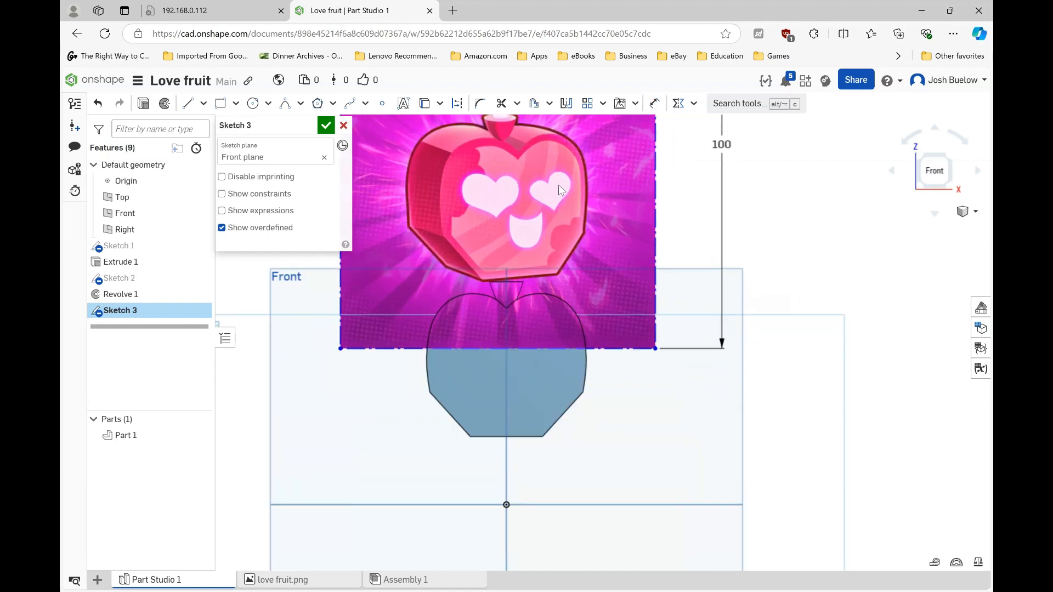
Step: Move the reference image down so its fruit and stem cup line up with the modelled body and cup
{"action": "left_click_drag", "start_coordinate": [558, 190], "coordinate": [563, 348]}
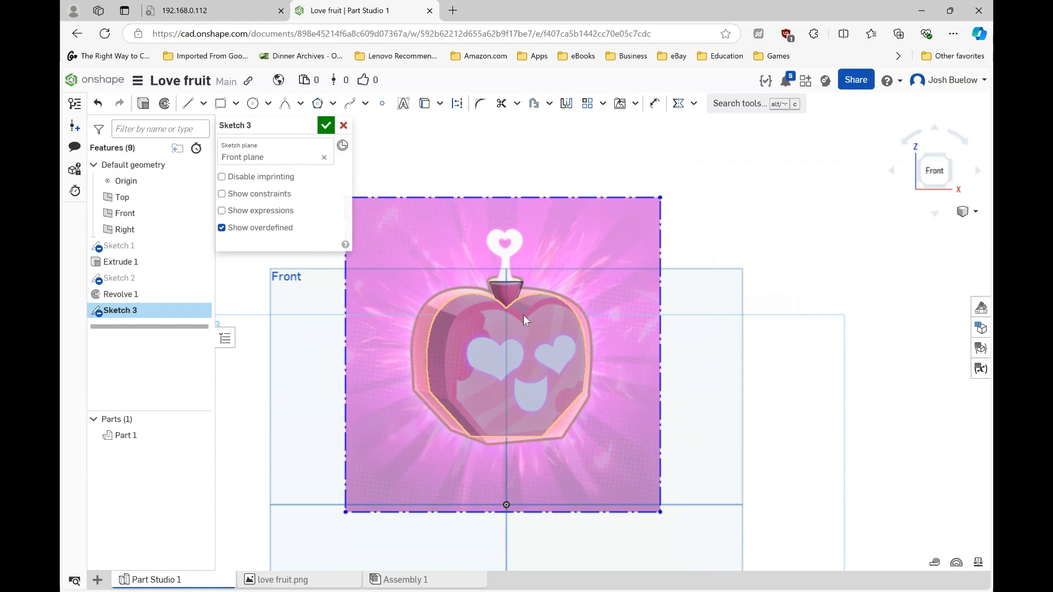
{"action": "scroll", "coordinate": [523, 315], "scroll_direction": "up", "scroll_amount": 5}
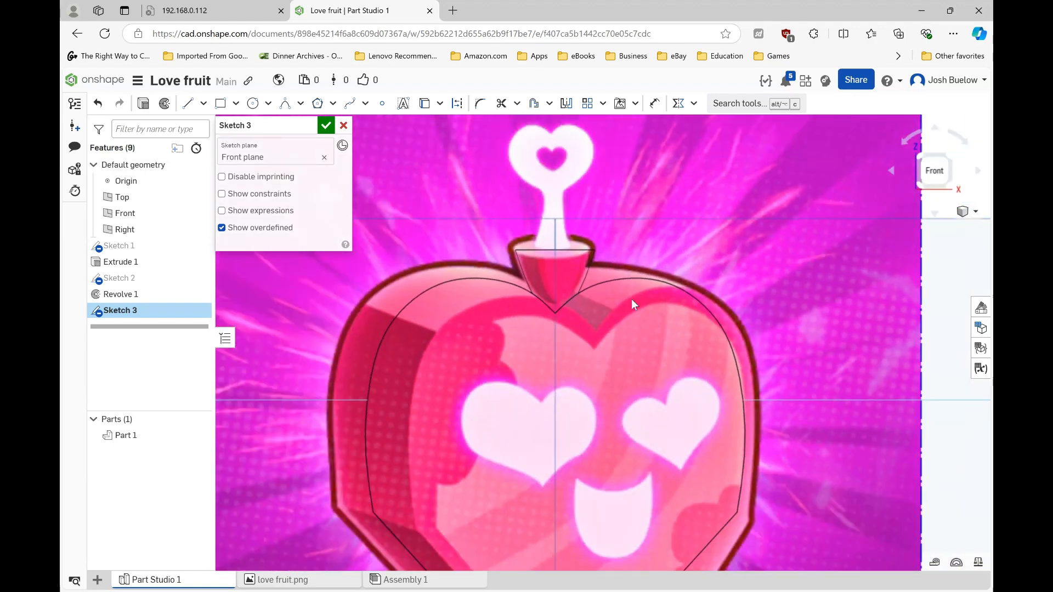
{"action": "scroll", "coordinate": [555, 269], "scroll_direction": "up", "scroll_amount": 2}
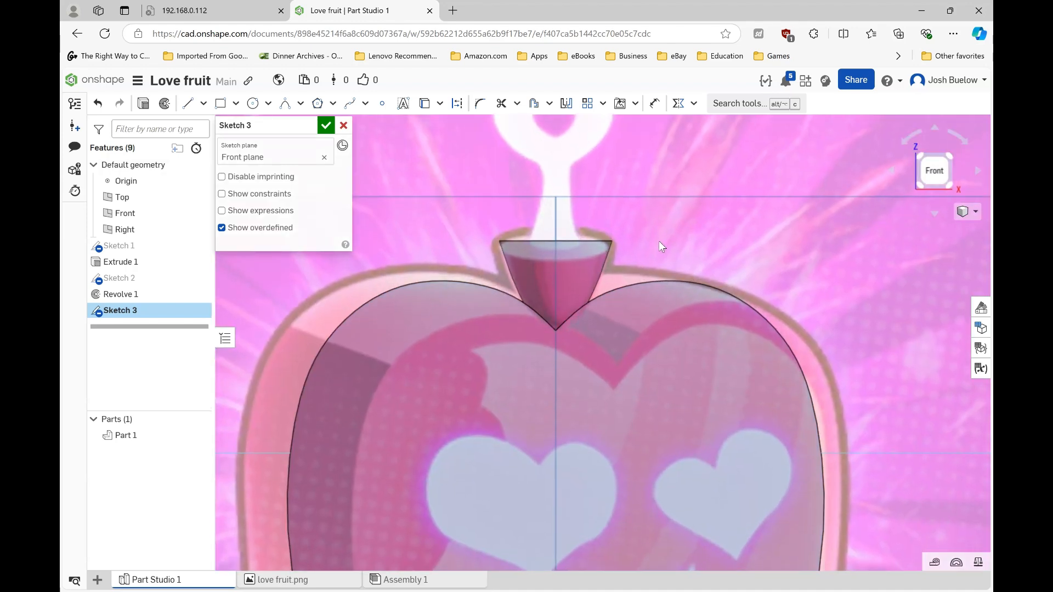
{"action": "scroll", "coordinate": [626, 307], "scroll_direction": "down", "scroll_amount": 3}
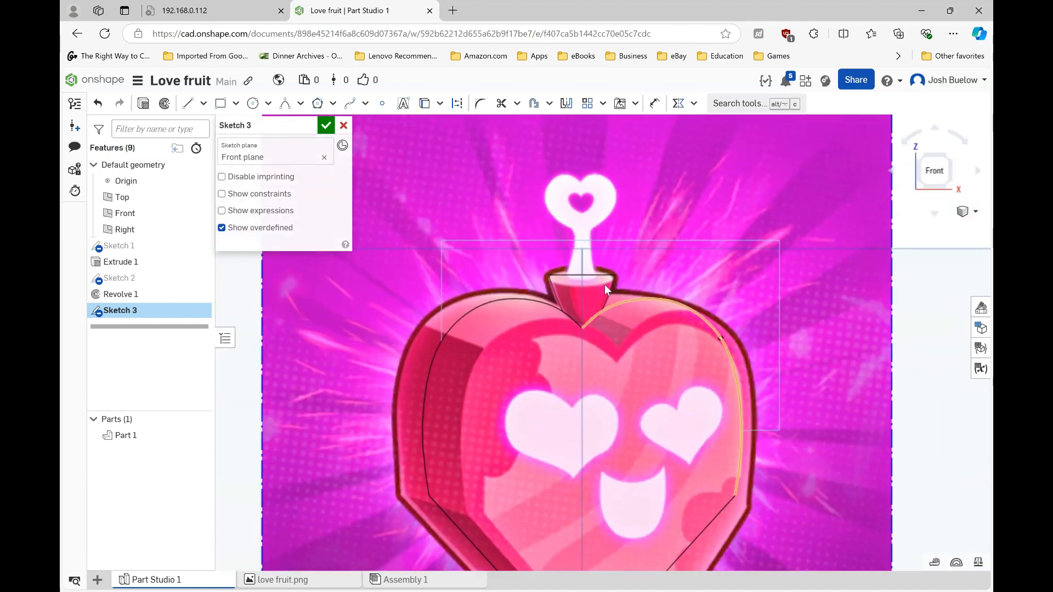
{"action": "scroll", "coordinate": [570, 222], "scroll_direction": "up", "scroll_amount": 3}
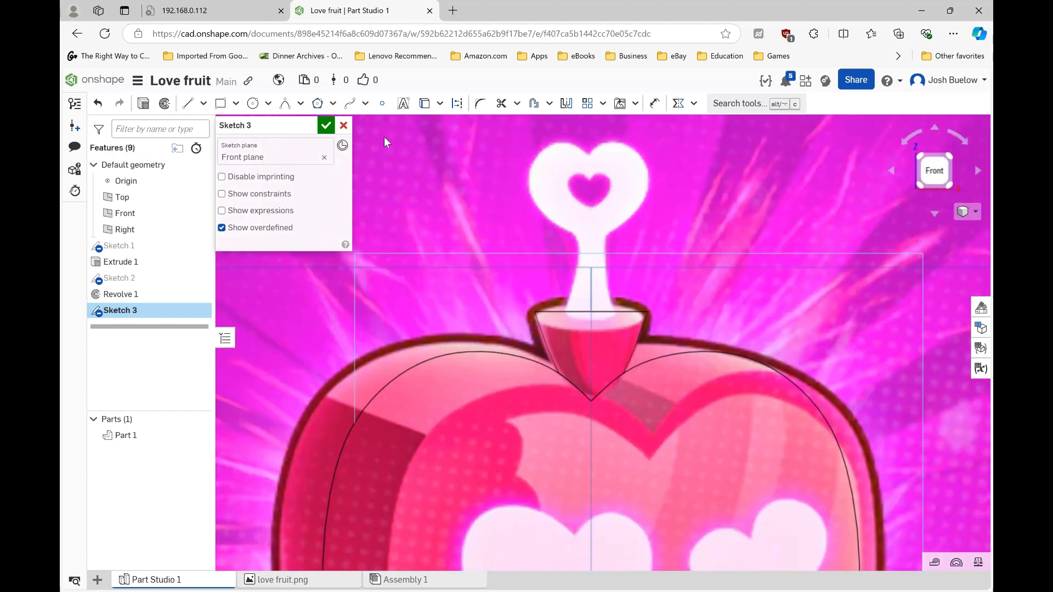
{"action": "scroll", "coordinate": [385, 139], "scroll_direction": "down", "scroll_amount": 2}
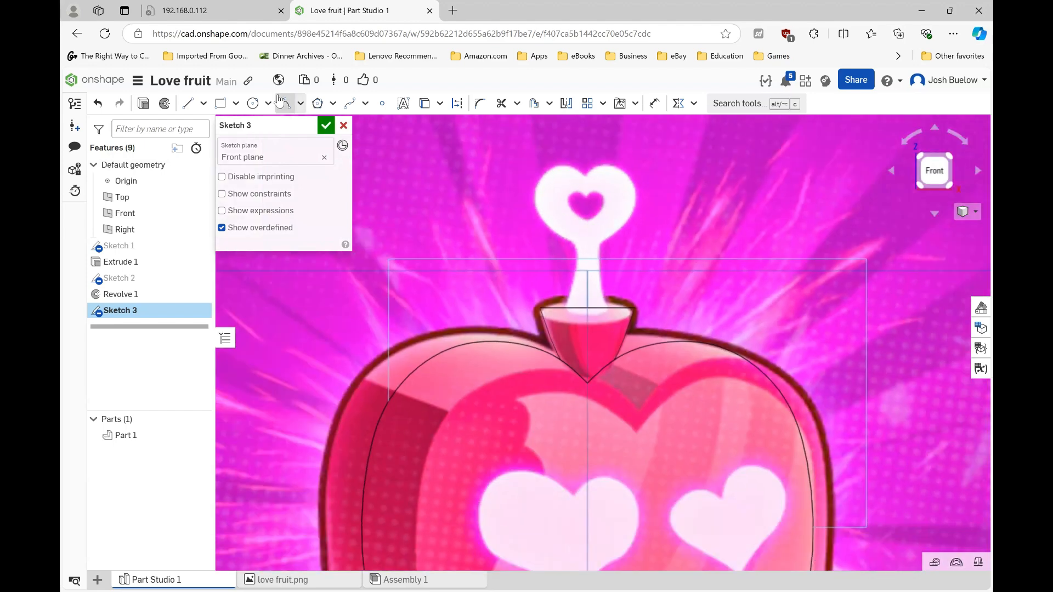
Step: Turn on construction mode and project the stem cup's top rim edge into the sketch
{"action": "key", "text": "l"}
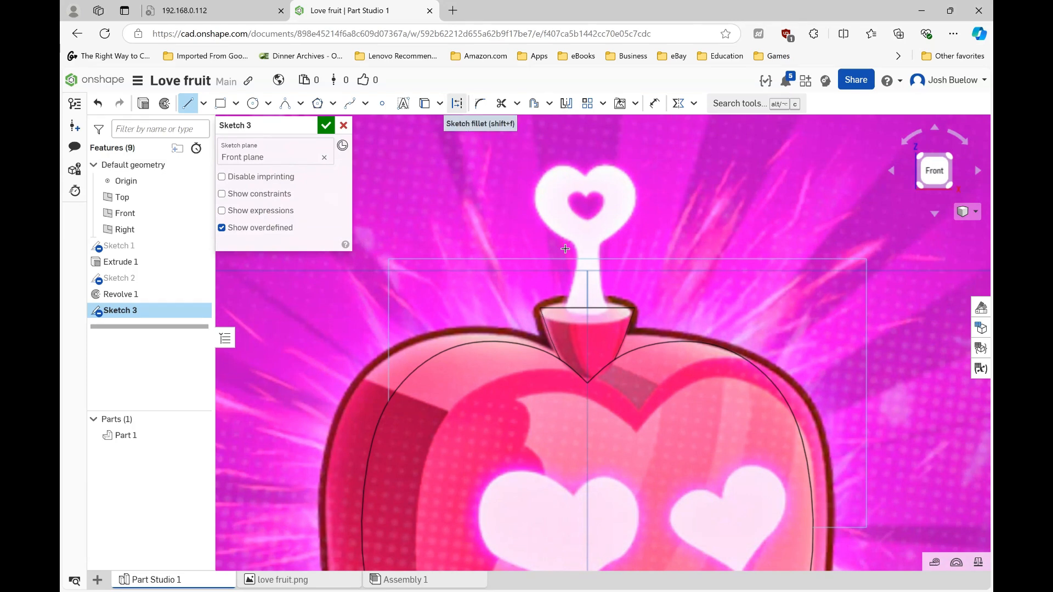
{"action": "scroll", "coordinate": [586, 291], "scroll_direction": "up", "scroll_amount": 1}
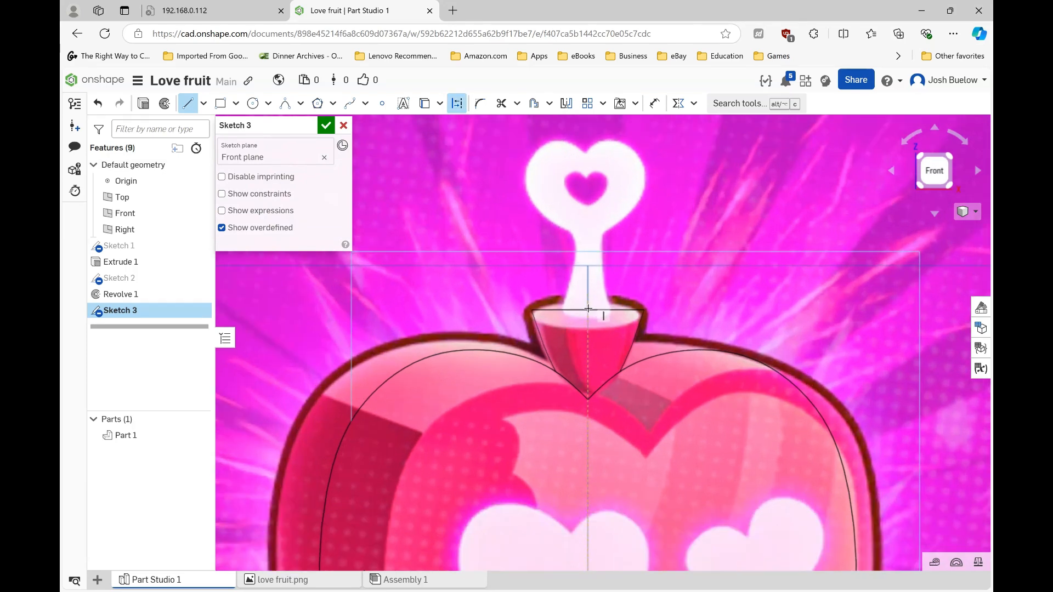
{"action": "left_click", "coordinate": [423, 108]}
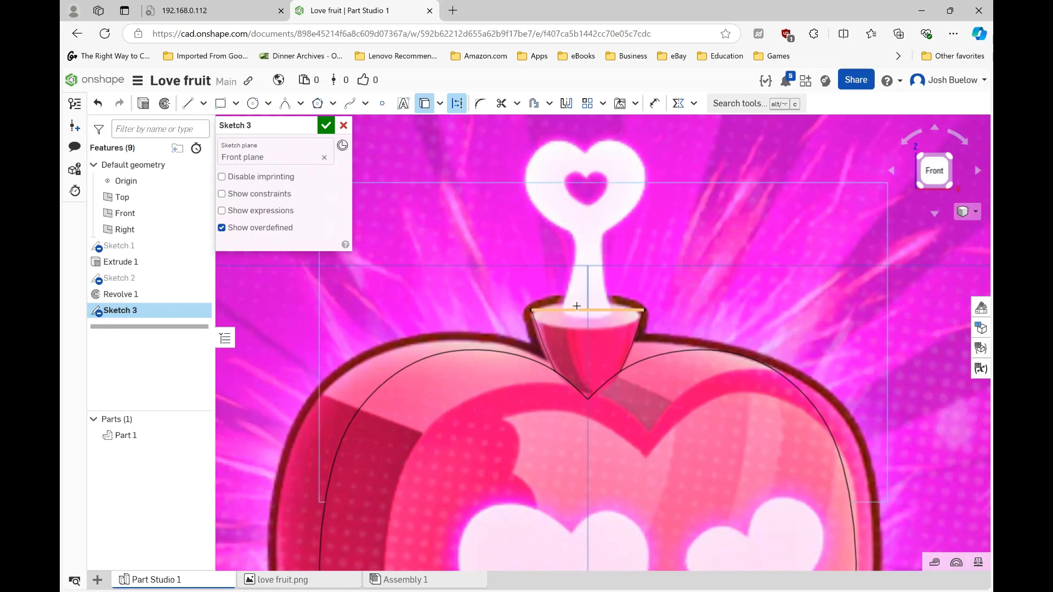
{"action": "left_click", "coordinate": [576, 306]}
Step: Draw a vertical construction line from the rim edge's midpoint to just above the stem's heart-shaped head
{"action": "left_click", "coordinate": [188, 103]}
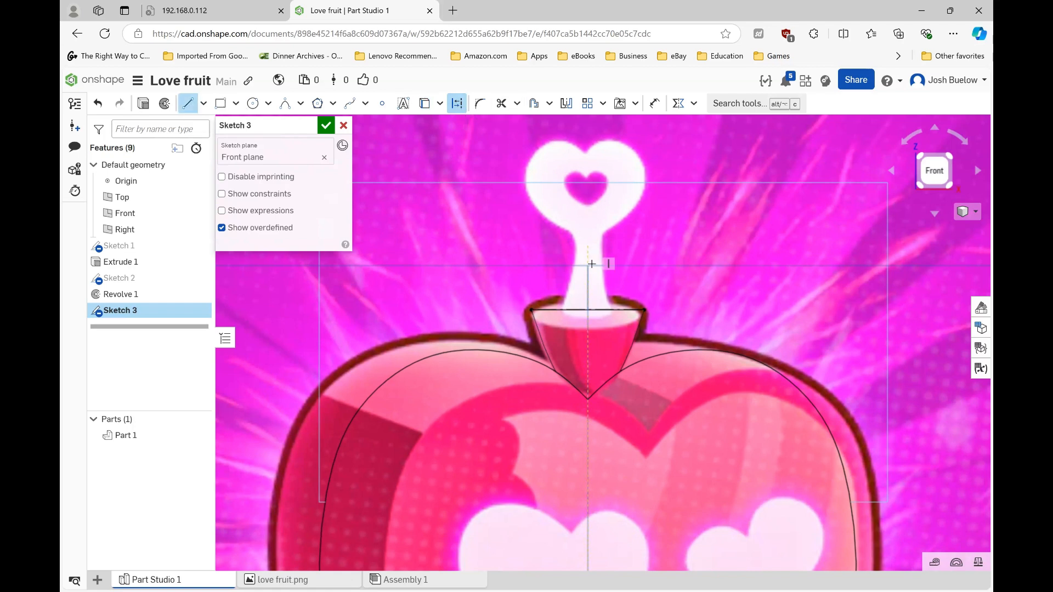
{"action": "scroll", "coordinate": [590, 263], "scroll_direction": "up", "scroll_amount": 1}
{"action": "left_click", "coordinate": [587, 314]}
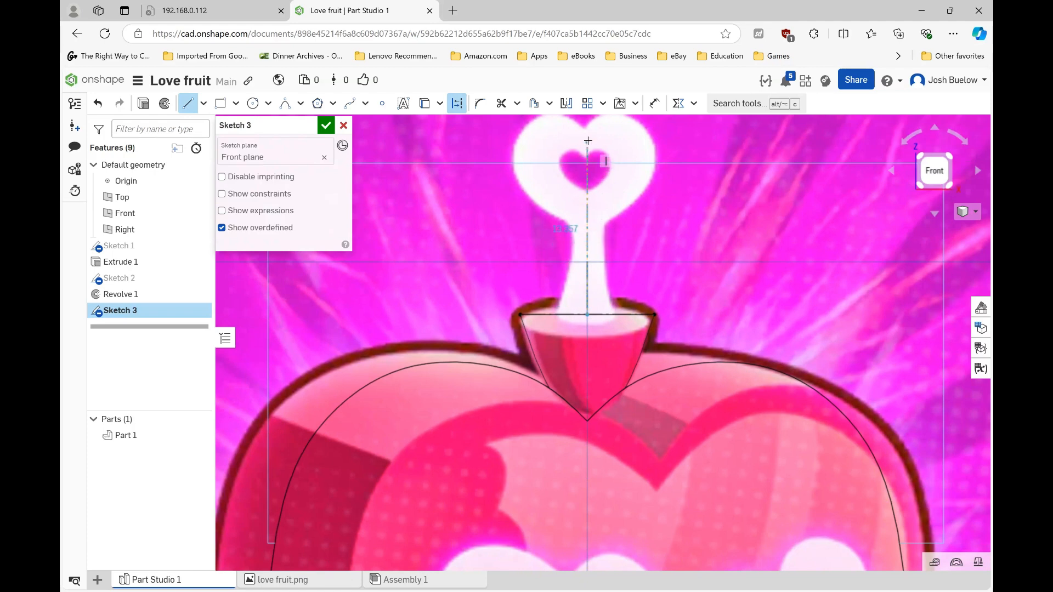
{"action": "scroll", "coordinate": [588, 192], "scroll_direction": "down", "scroll_amount": 1}
{"action": "scroll", "coordinate": [588, 192], "scroll_direction": "down", "scroll_amount": 1}
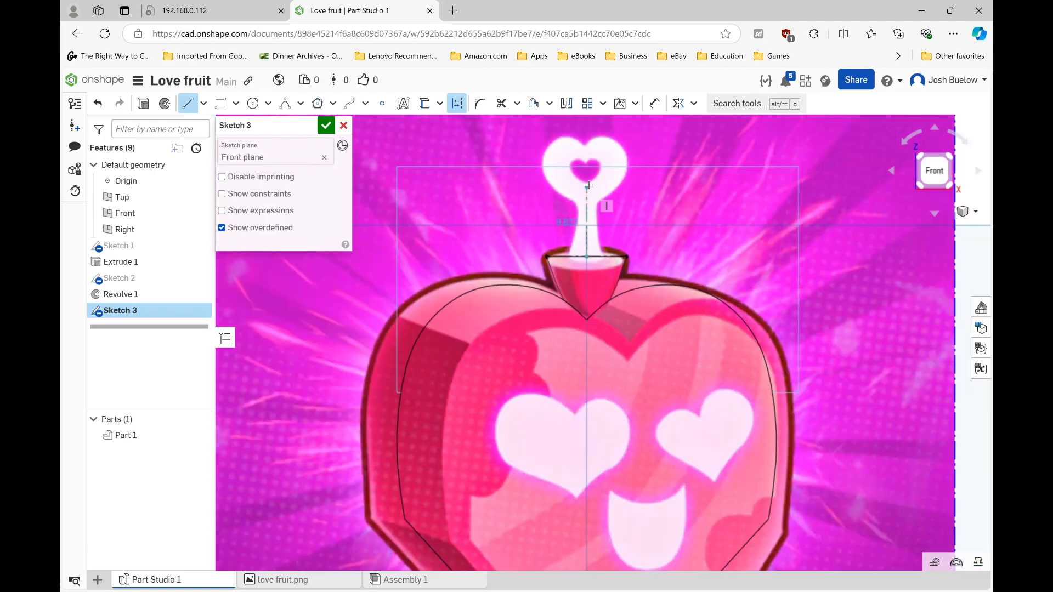
{"action": "left_click", "coordinate": [587, 130]}
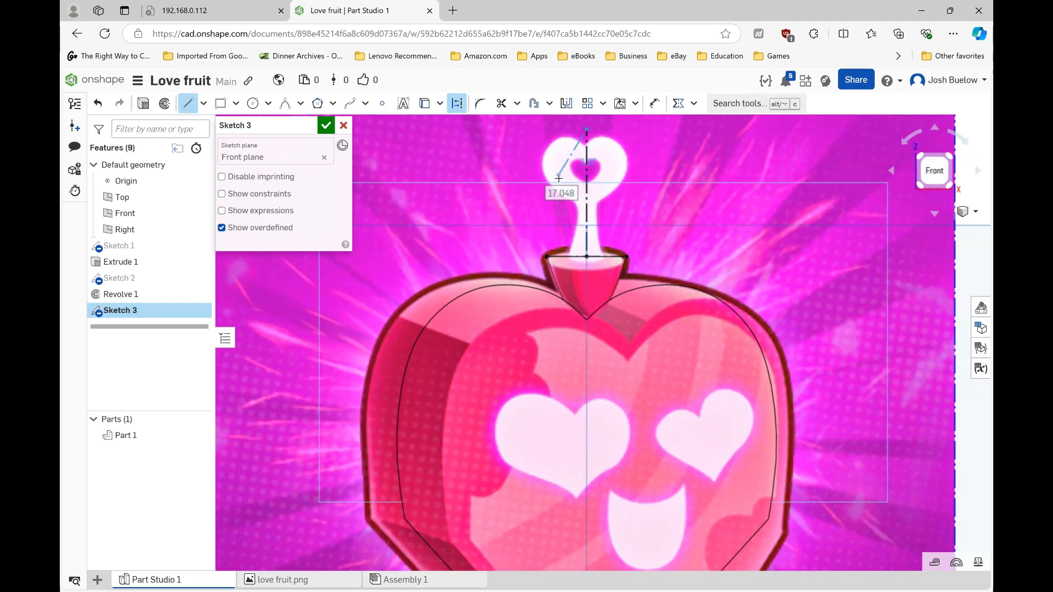
{"action": "key", "text": "Escape"}
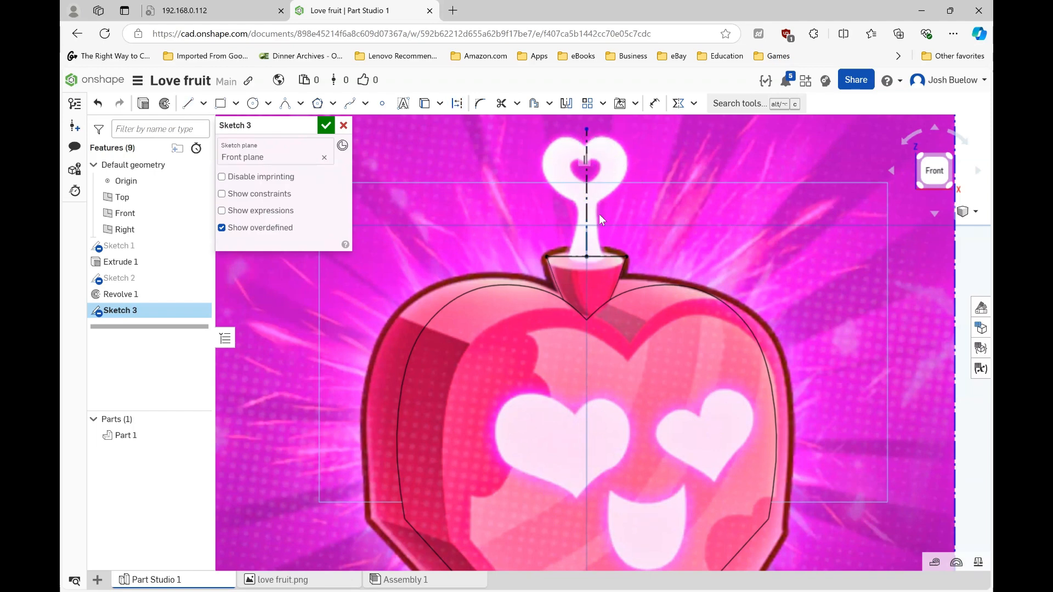
Step: Trace the left half of the heart-topped stem with a spline from the cup rim around the heart to its top notch on the centre line
{"action": "scroll", "coordinate": [592, 231], "scroll_direction": "up", "scroll_amount": 1}
{"action": "scroll", "coordinate": [592, 230], "scroll_direction": "down", "scroll_amount": 2}
{"action": "scroll", "coordinate": [570, 202], "scroll_direction": "up", "scroll_amount": 2}
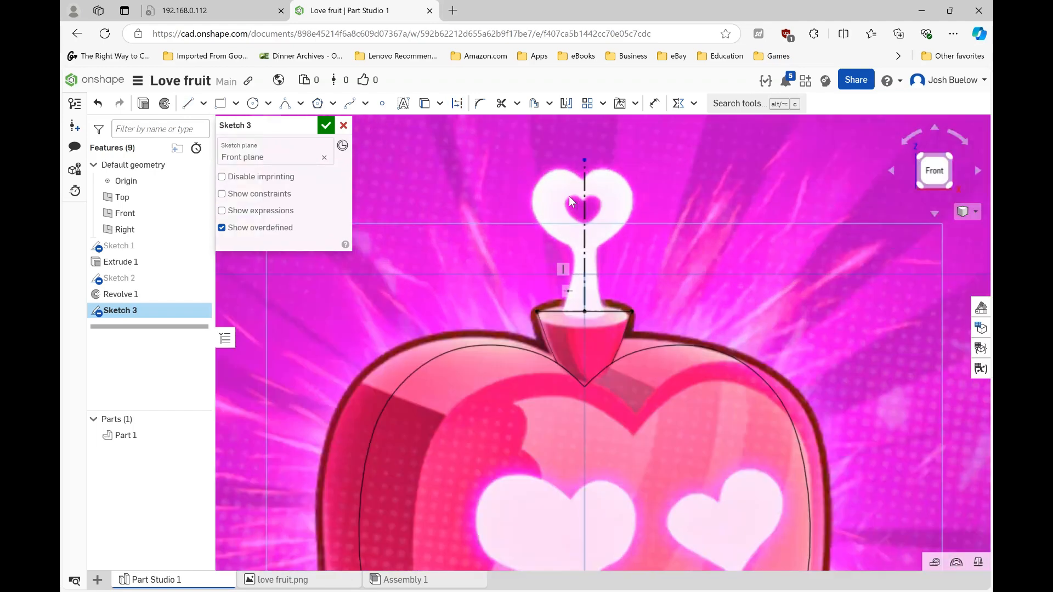
{"action": "scroll", "coordinate": [570, 202], "scroll_direction": "up", "scroll_amount": 1}
{"action": "left_click", "coordinate": [350, 104]}
{"action": "scroll", "coordinate": [546, 292], "scroll_direction": "up", "scroll_amount": 2}
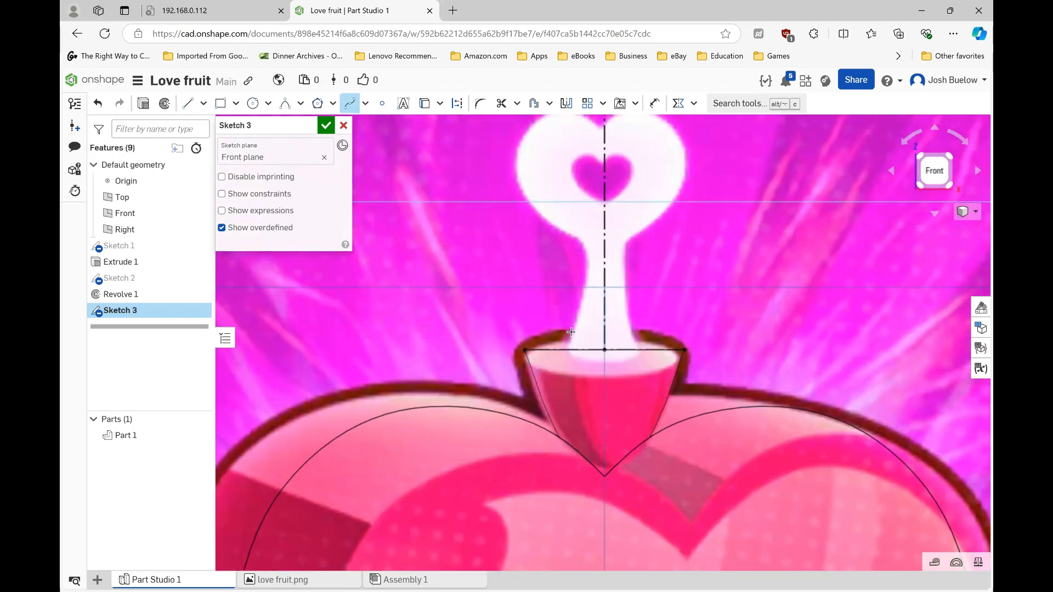
{"action": "left_click", "coordinate": [567, 350]}
{"action": "left_click", "coordinate": [577, 318]}
{"action": "left_click", "coordinate": [589, 275]}
{"action": "left_click", "coordinate": [582, 246]}
{"action": "left_click", "coordinate": [556, 223]}
{"action": "left_click", "coordinate": [527, 195]}
{"action": "left_click", "coordinate": [518, 155]}
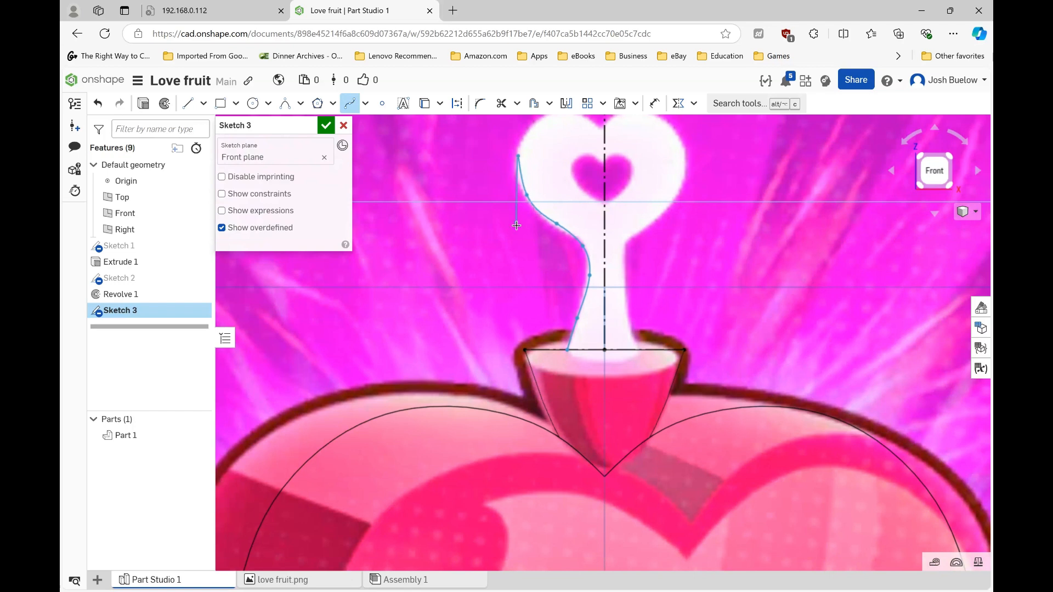
{"action": "scroll", "coordinate": [516, 226], "scroll_direction": "down", "scroll_amount": 2}
{"action": "left_click", "coordinate": [542, 146]}
{"action": "scroll", "coordinate": [538, 136], "scroll_direction": "up", "scroll_amount": 1}
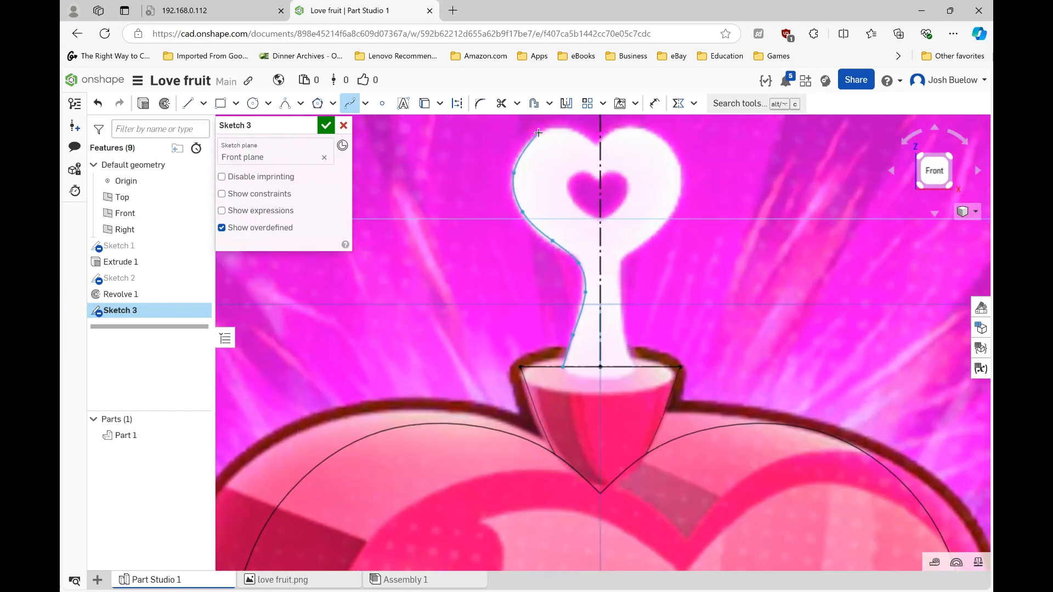
{"action": "left_click", "coordinate": [535, 135]}
{"action": "left_click", "coordinate": [564, 128]}
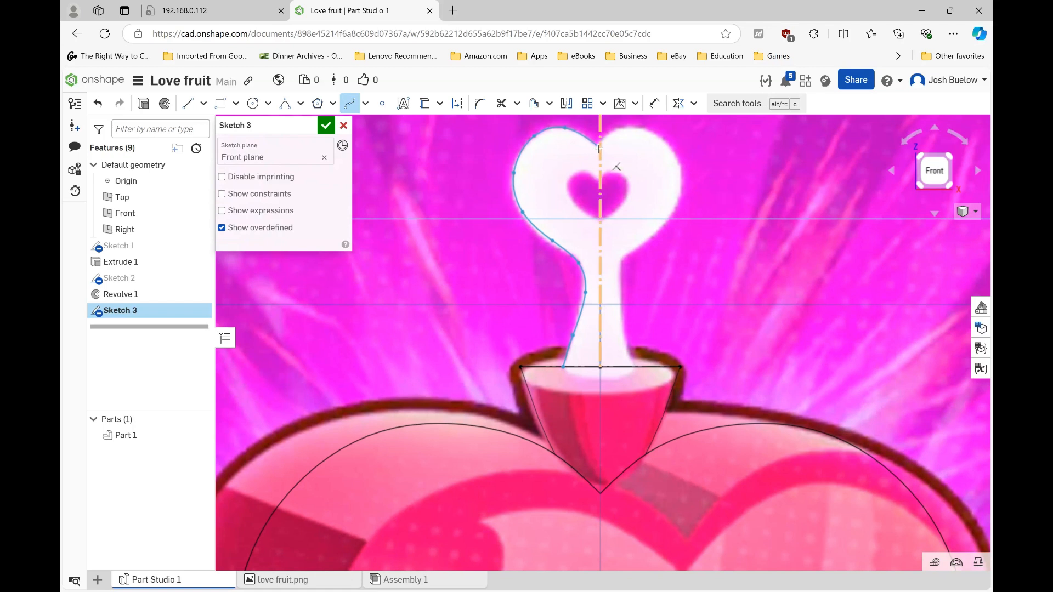
{"action": "left_click", "coordinate": [598, 149]}
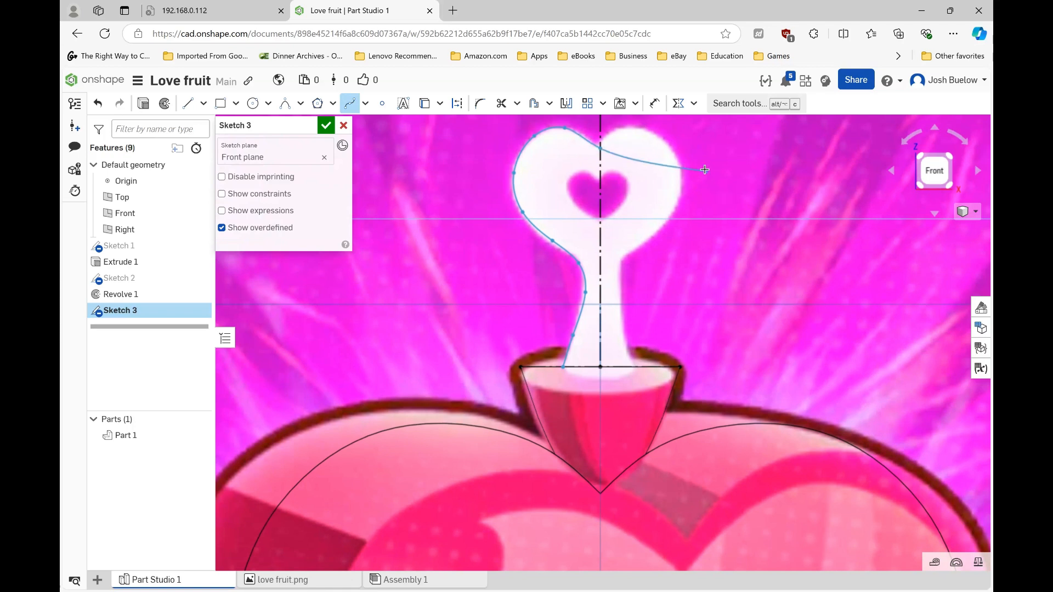
{"action": "key", "text": "Escape"}
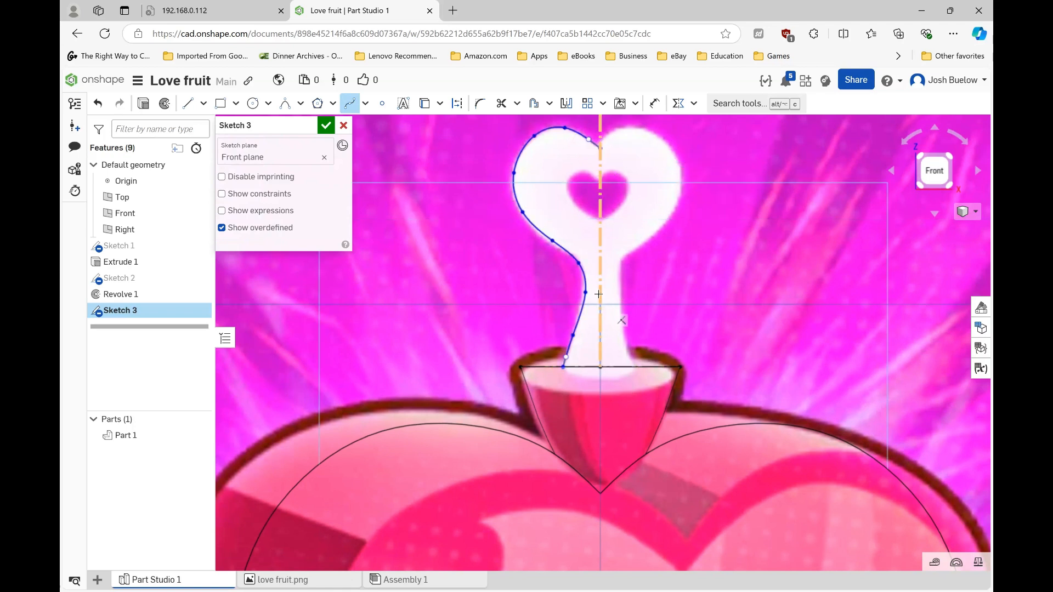
Step: Adjust the outer spline's points at the stem's narrow neck to follow the reference image more closely
{"action": "scroll", "coordinate": [602, 280], "scroll_direction": "up", "scroll_amount": 2}
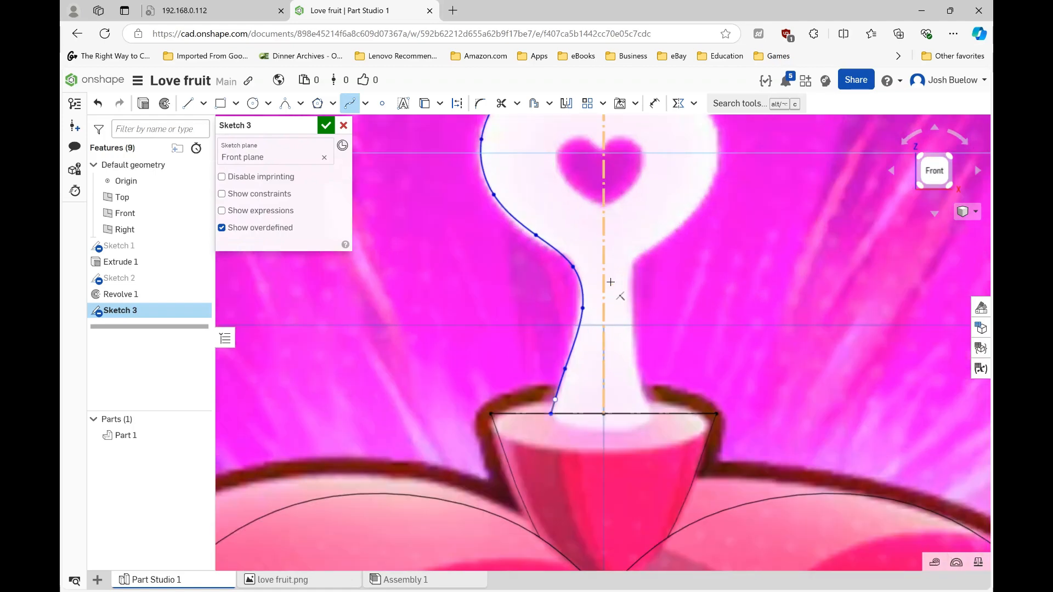
{"action": "scroll", "coordinate": [610, 282], "scroll_direction": "down", "scroll_amount": 2}
{"action": "scroll", "coordinate": [611, 299], "scroll_direction": "up", "scroll_amount": 1}
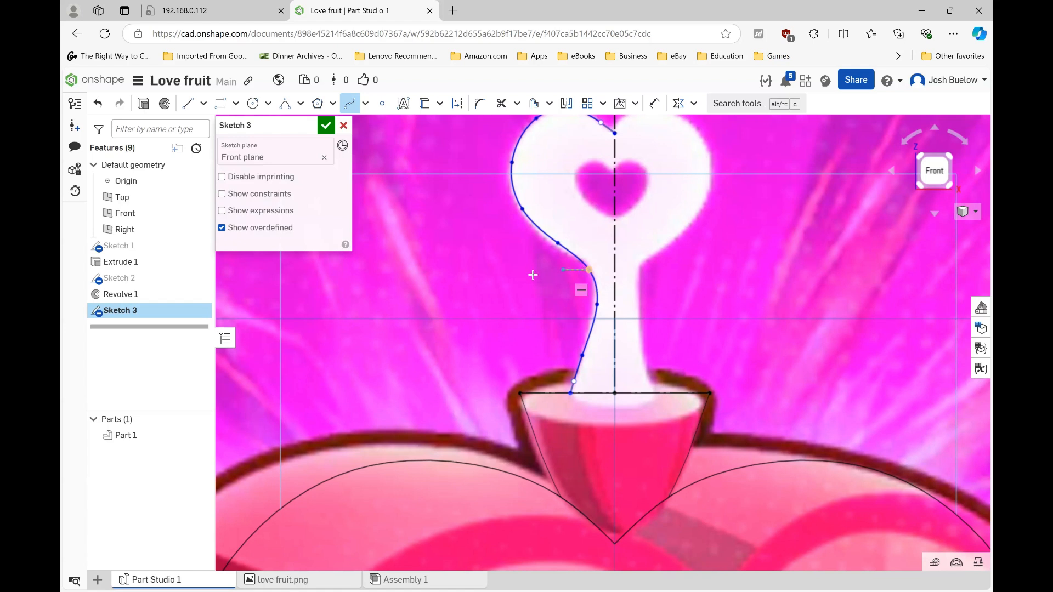
{"action": "key", "text": "Escape"}
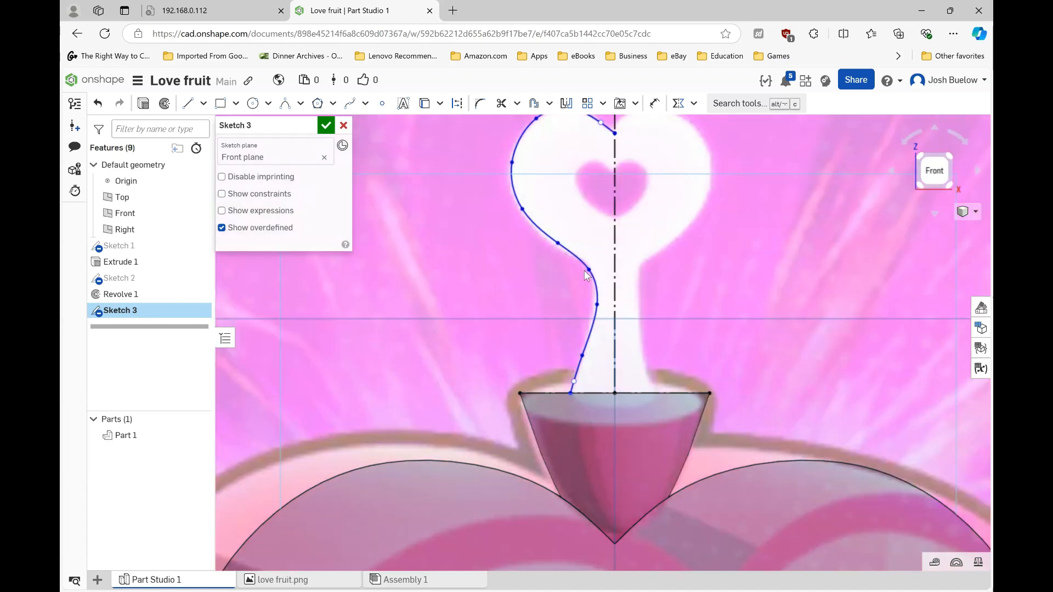
{"action": "left_click_drag", "start_coordinate": [590, 271], "coordinate": [591, 310]}
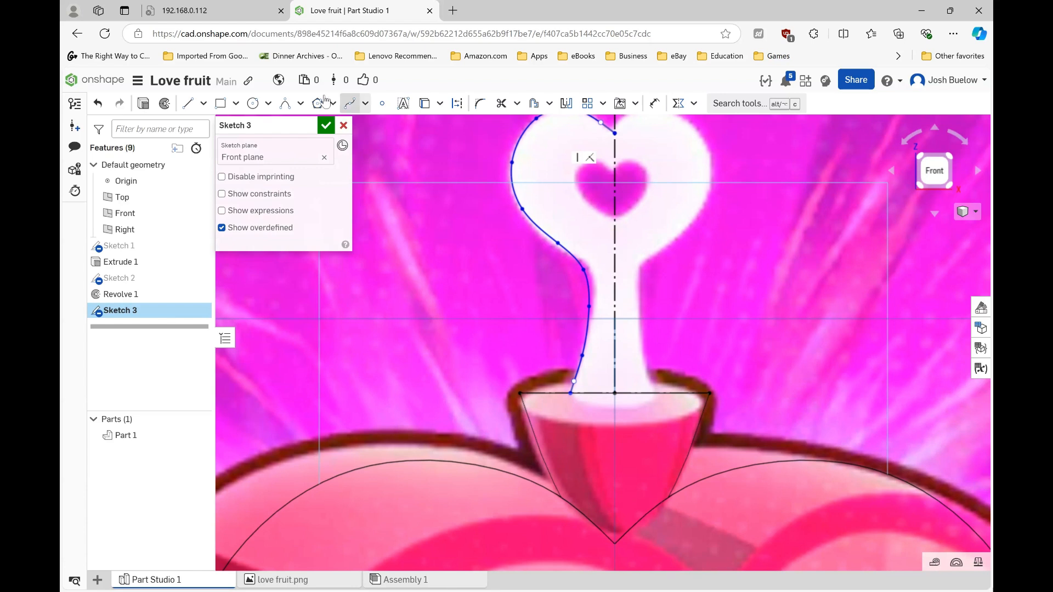
Step: Trace the left half of the small inner heart with a spline that starts and ends on the construction line
{"action": "left_click", "coordinate": [349, 103]}
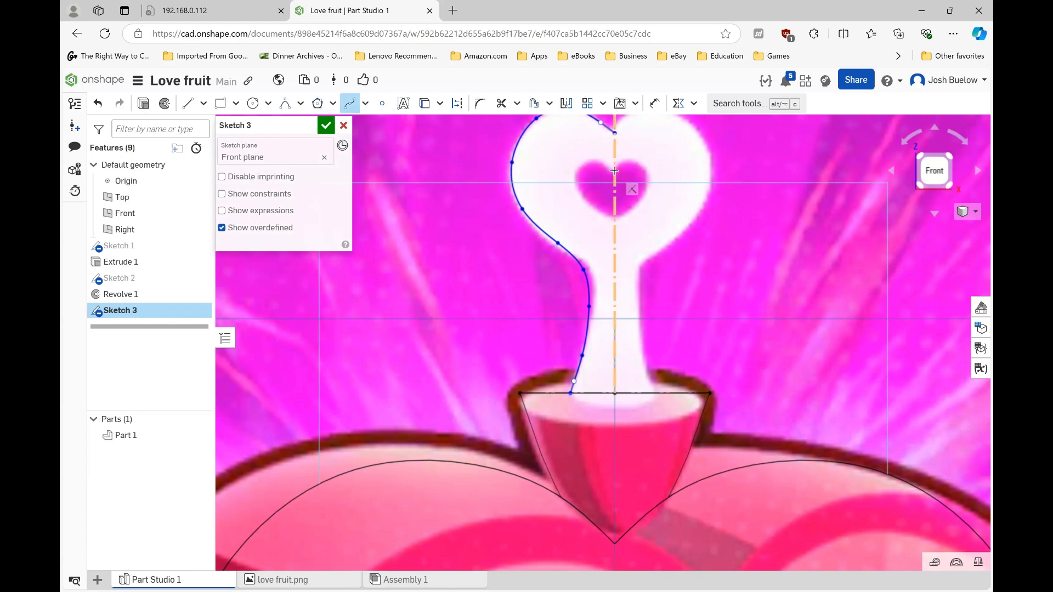
{"action": "left_click", "coordinate": [614, 170]}
{"action": "left_click", "coordinate": [601, 160]}
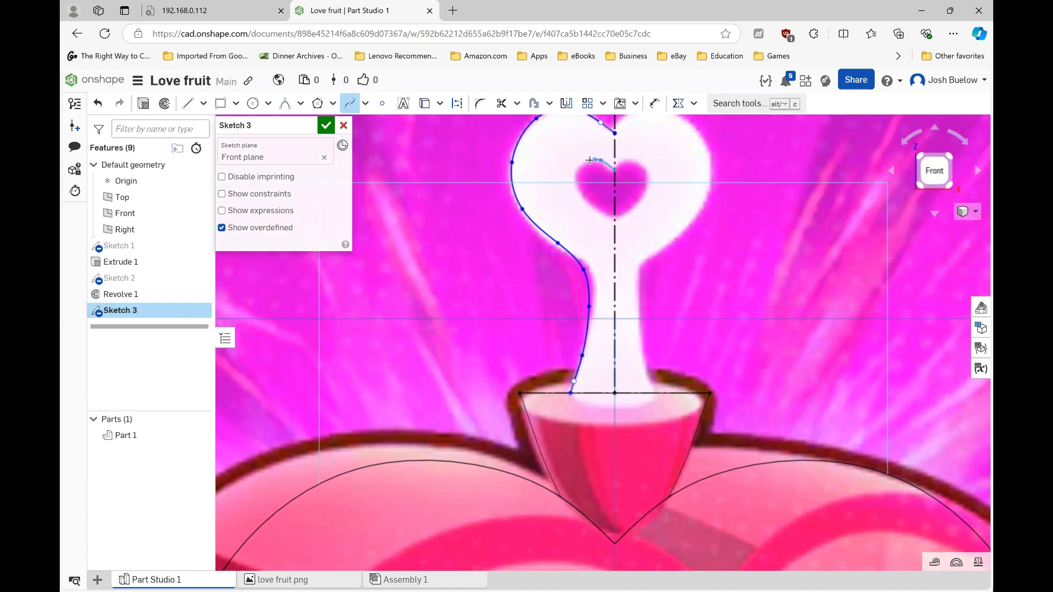
{"action": "left_click", "coordinate": [580, 165]}
{"action": "left_click", "coordinate": [574, 175]}
{"action": "left_click", "coordinate": [583, 197]}
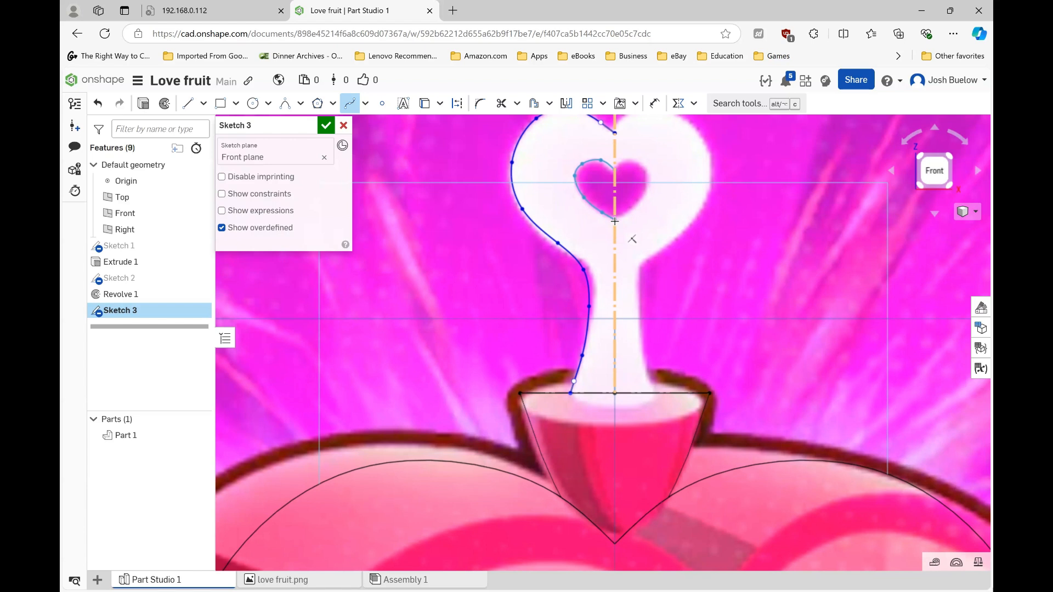
{"action": "left_click", "coordinate": [615, 221]}
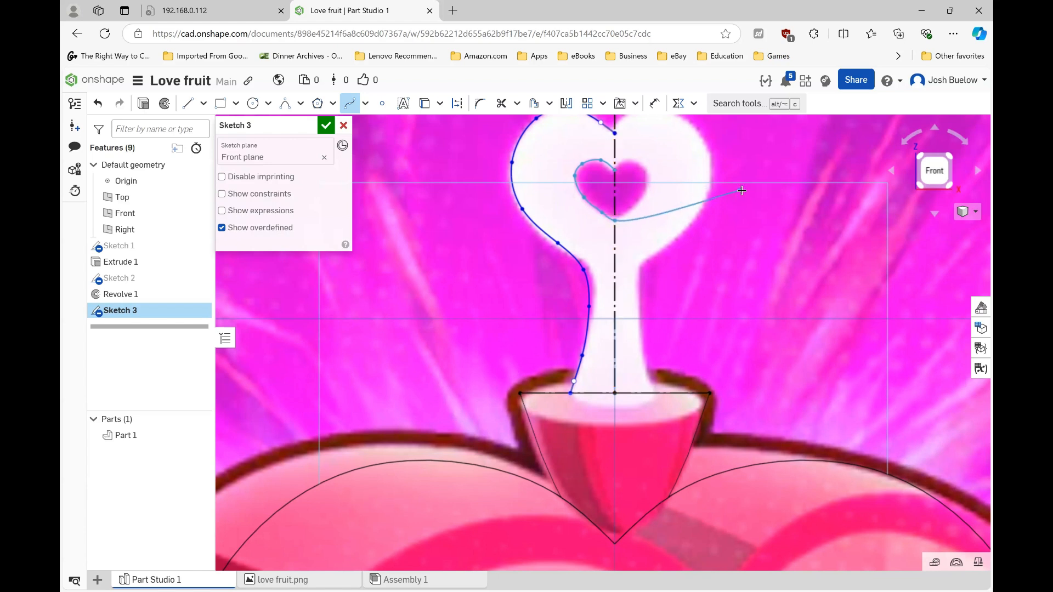
{"action": "key", "text": "Escape"}
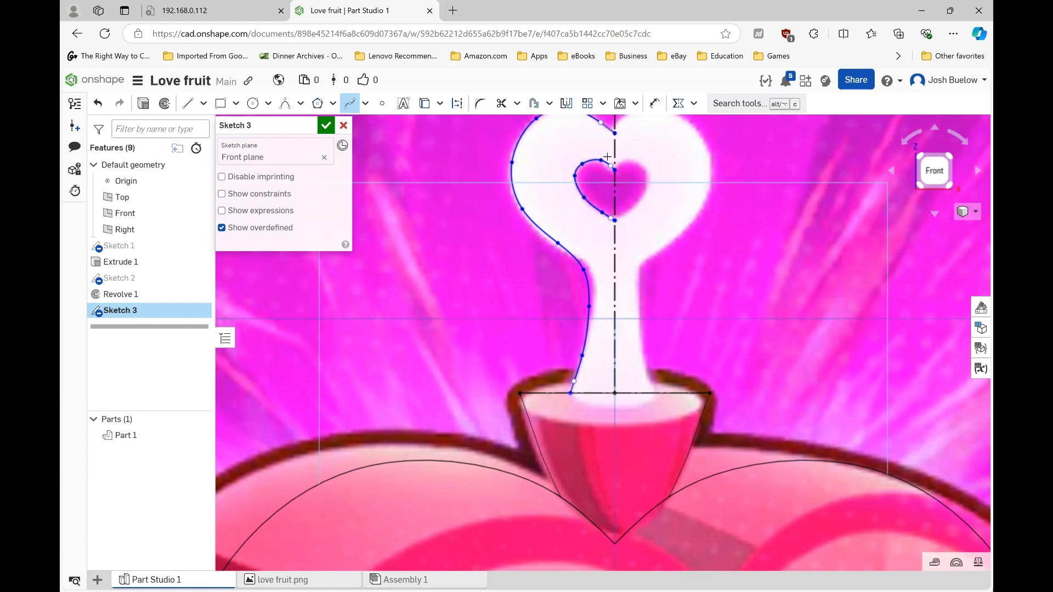
Step: Mirror the outer stem spline and the inner heart spline about the vertical construction line
{"action": "scroll", "coordinate": [606, 164], "scroll_direction": "down", "scroll_amount": 2}
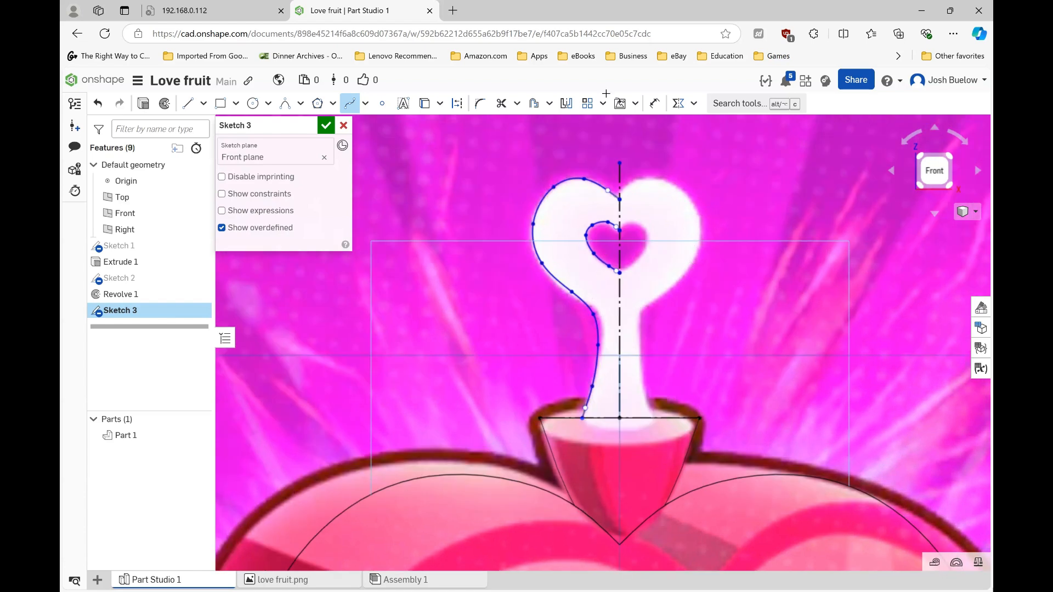
{"action": "left_click", "coordinate": [566, 104]}
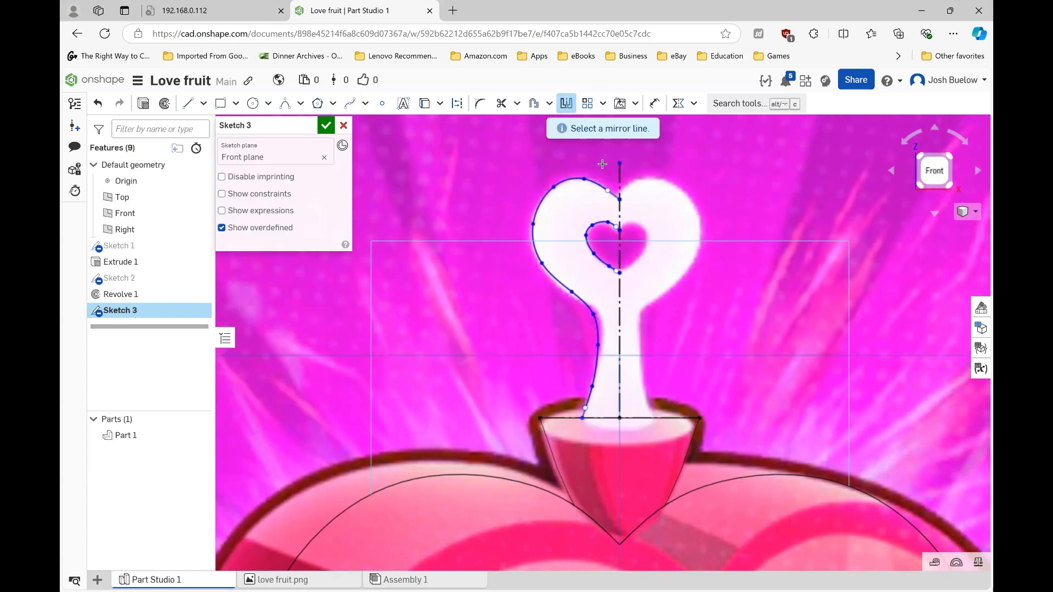
{"action": "left_click", "coordinate": [620, 182]}
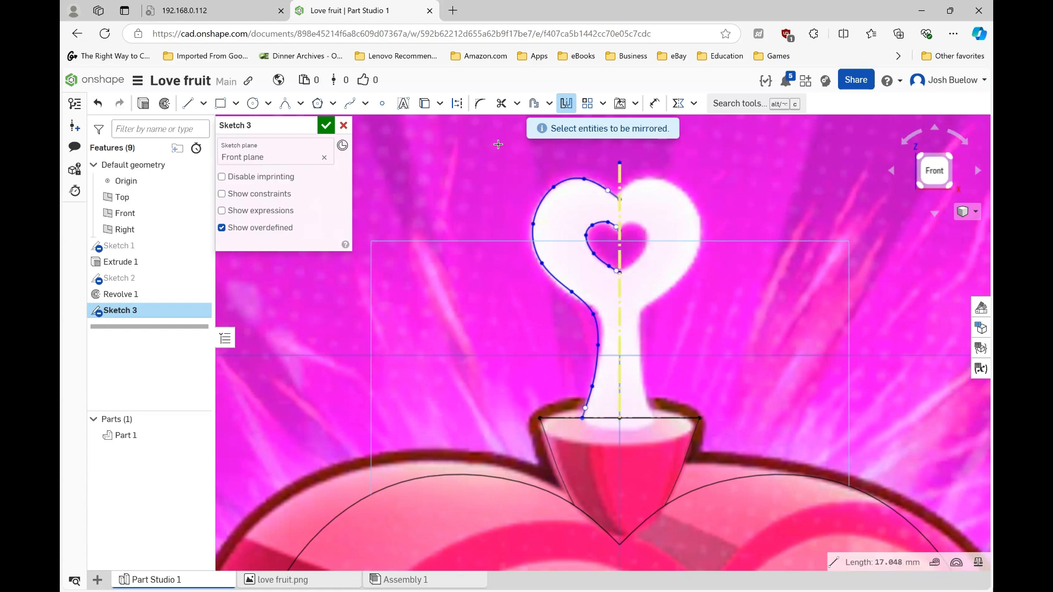
{"action": "left_click_drag", "start_coordinate": [497, 144], "coordinate": [676, 429]}
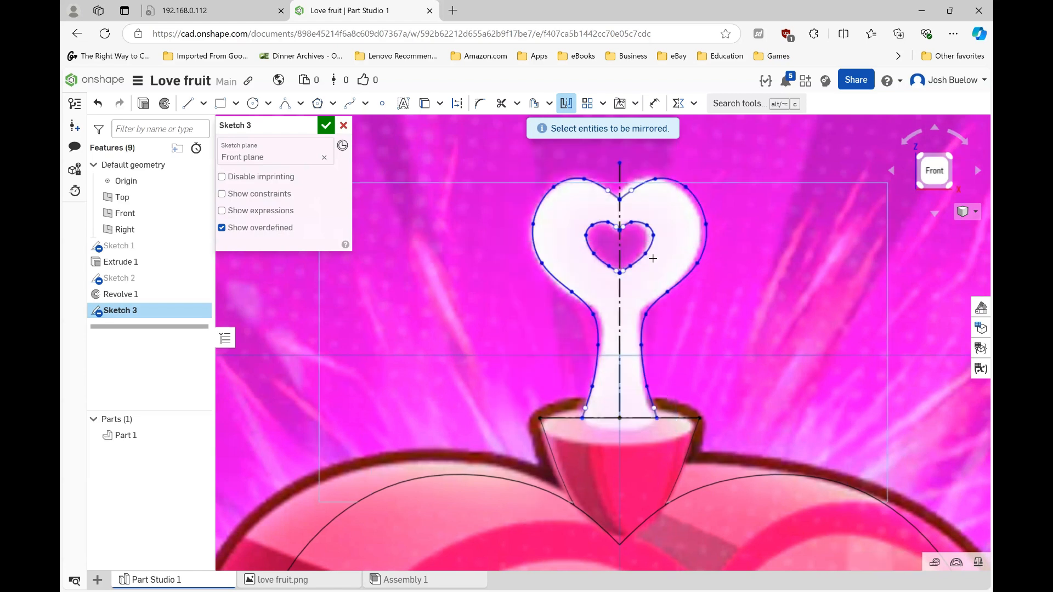
{"action": "left_click", "coordinate": [662, 183]}
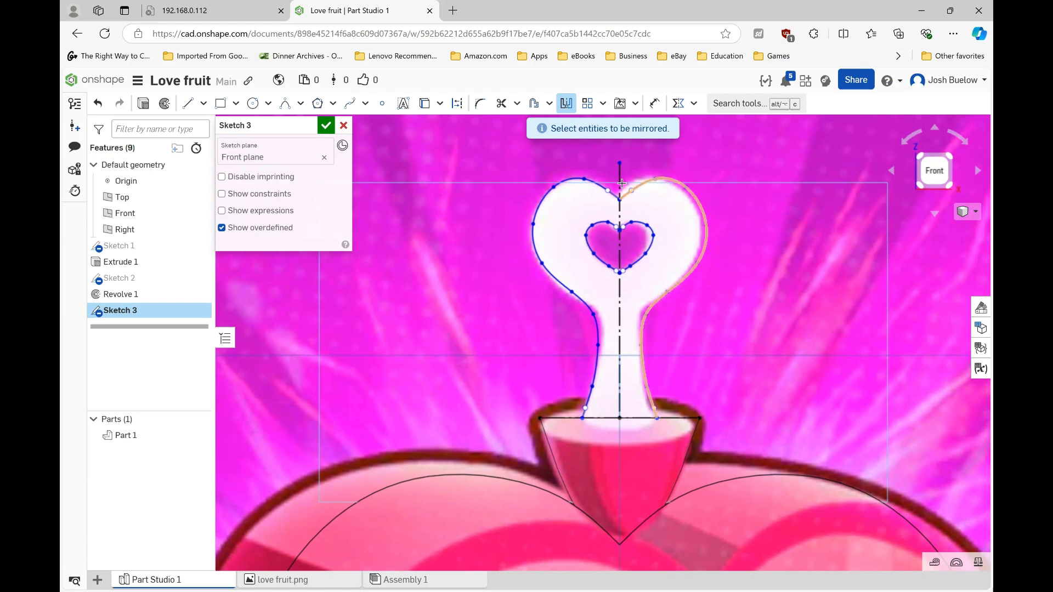
Step: Draw a line across the stem's base between the two outer spline ends and finish the sketch
{"action": "scroll", "coordinate": [667, 219], "scroll_direction": "down", "scroll_amount": 2}
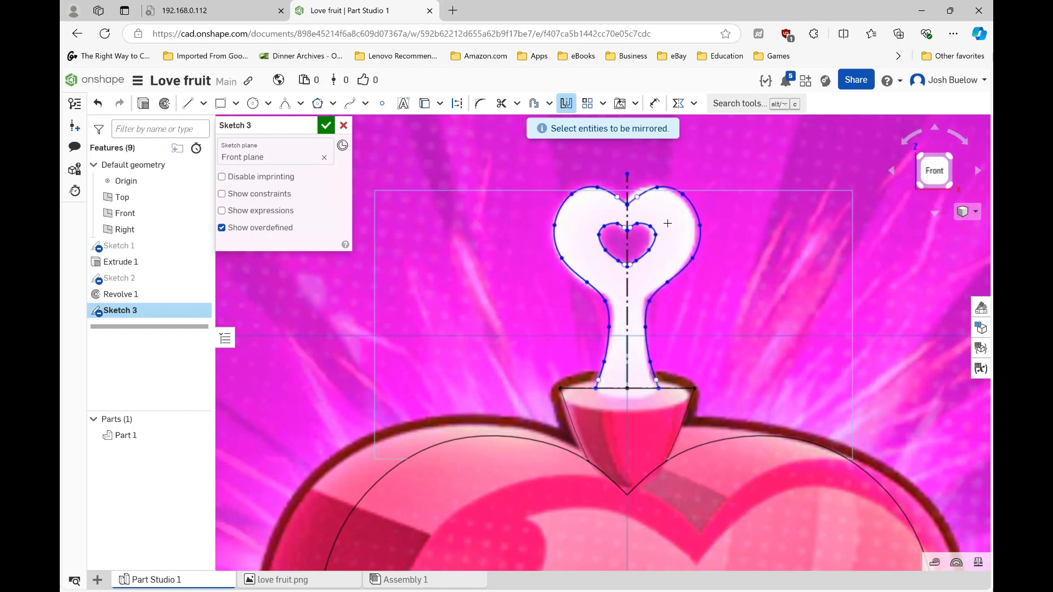
{"action": "scroll", "coordinate": [655, 269], "scroll_direction": "up", "scroll_amount": 3}
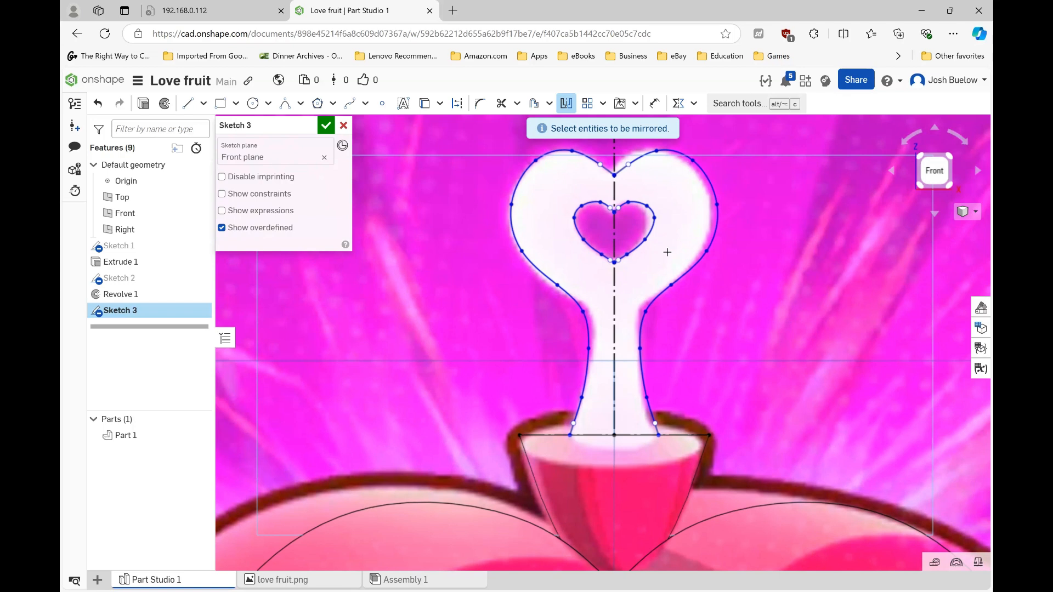
{"action": "middle_click_drag", "start_coordinate": [667, 252], "coordinate": [674, 274]}
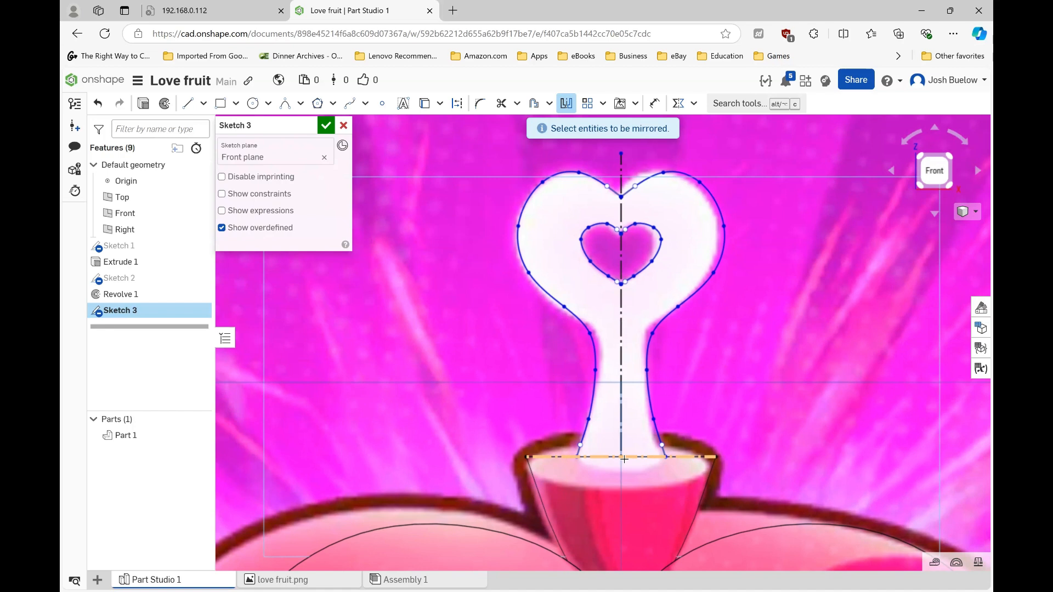
{"action": "left_click", "coordinate": [186, 104]}
{"action": "left_click", "coordinate": [579, 443]}
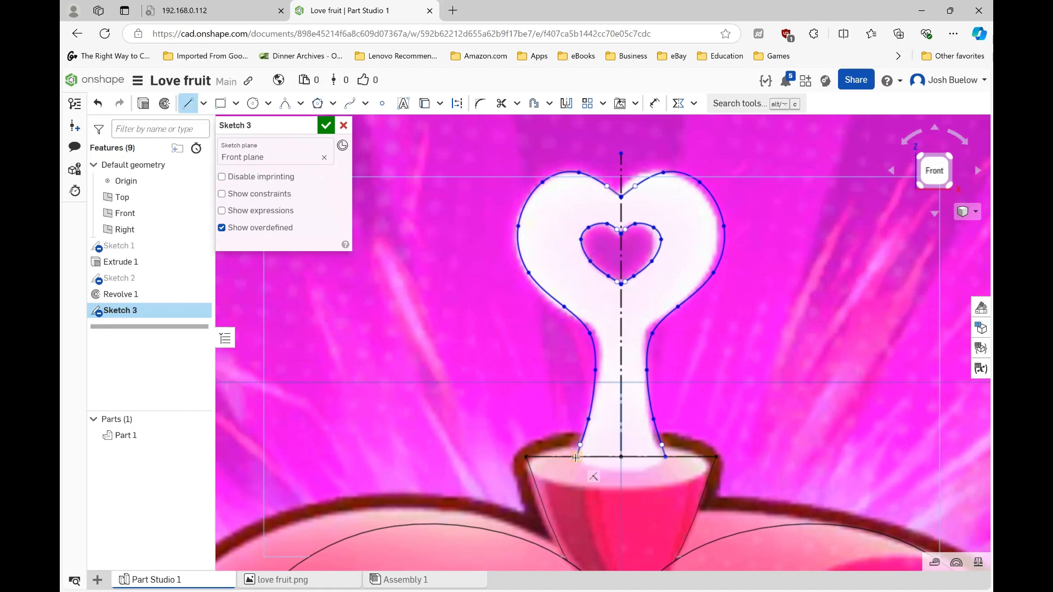
{"action": "left_click", "coordinate": [664, 457]}
{"action": "key", "text": "Escape"}
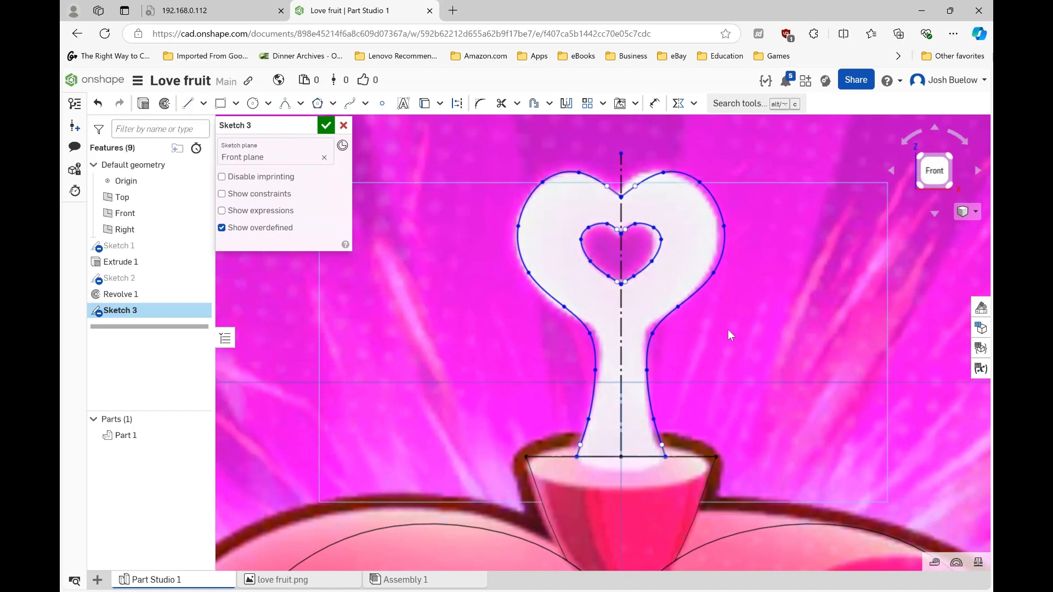
{"action": "scroll", "coordinate": [724, 334], "scroll_direction": "down", "scroll_amount": 3}
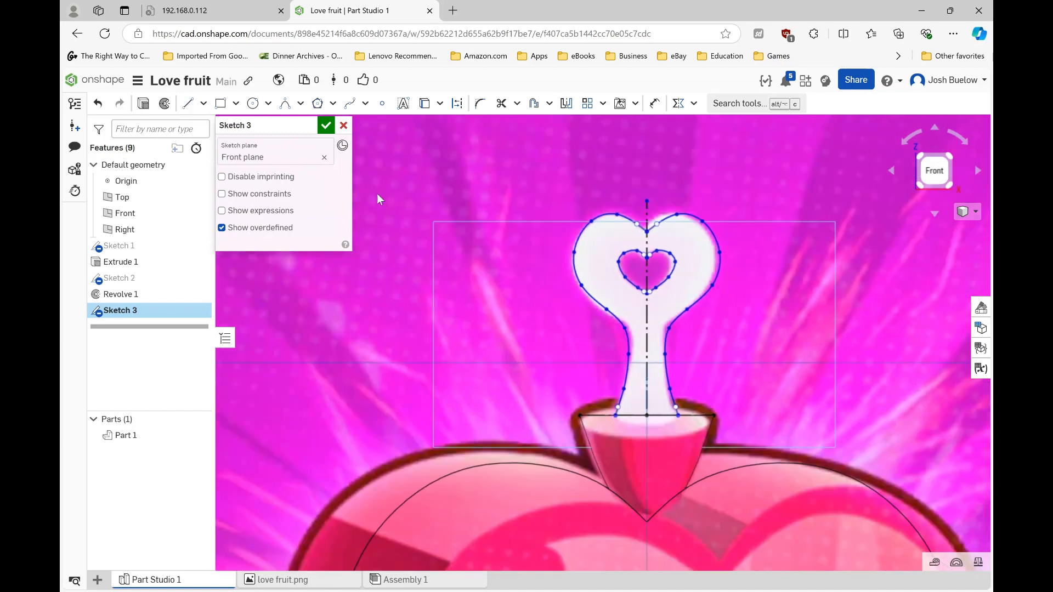
{"action": "left_click", "coordinate": [326, 127]}
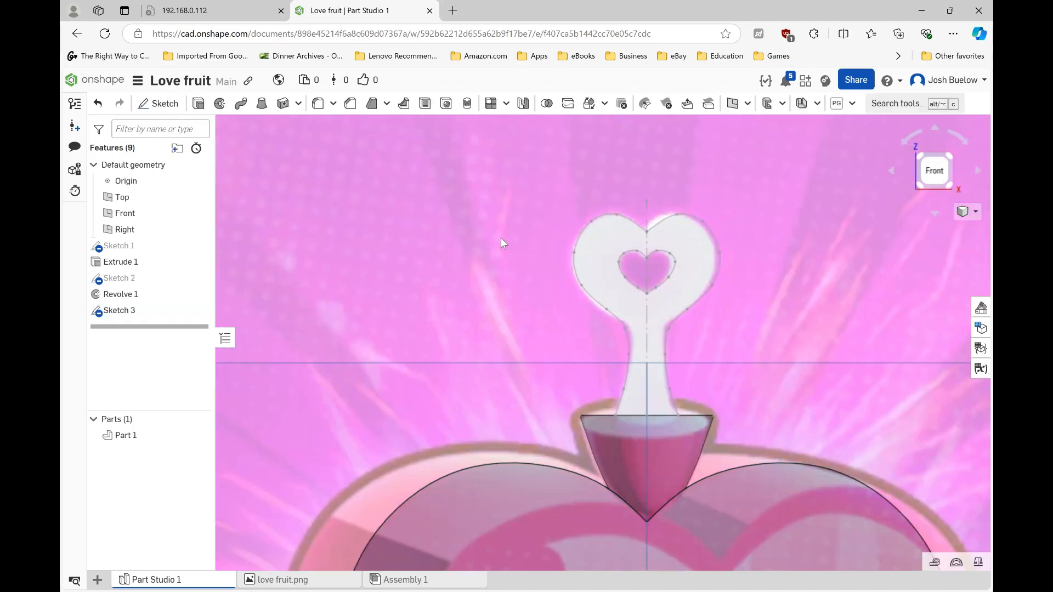
Step: Start extruding the stem region around the heart-shaped hole as an addition to Part 1, and hide Sketch 3 with its reference image
{"action": "right_click_drag", "start_coordinate": [501, 238], "coordinate": [429, 226]}
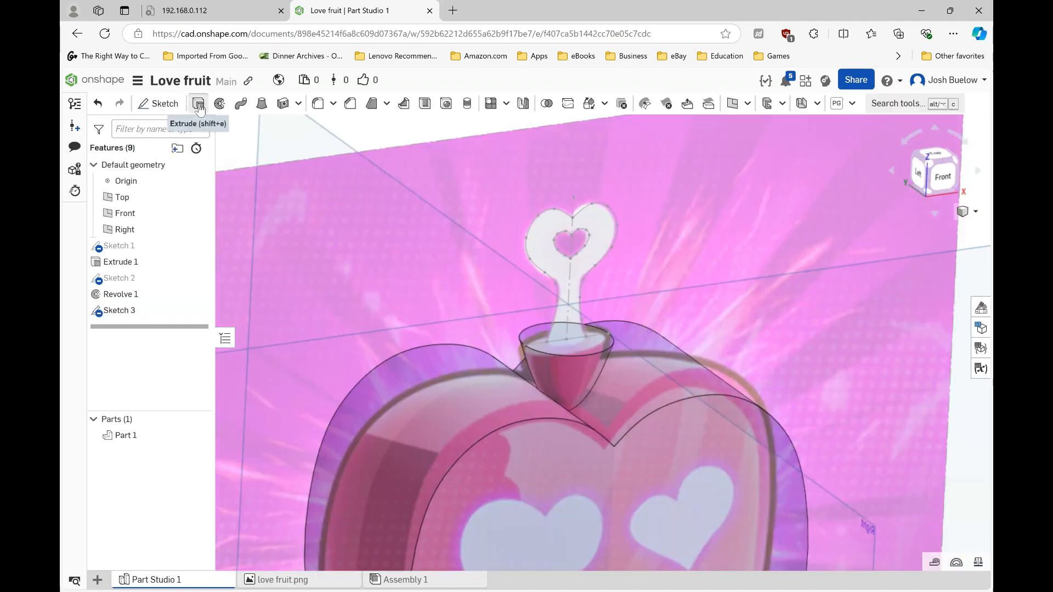
{"action": "key", "text": "shift+e"}
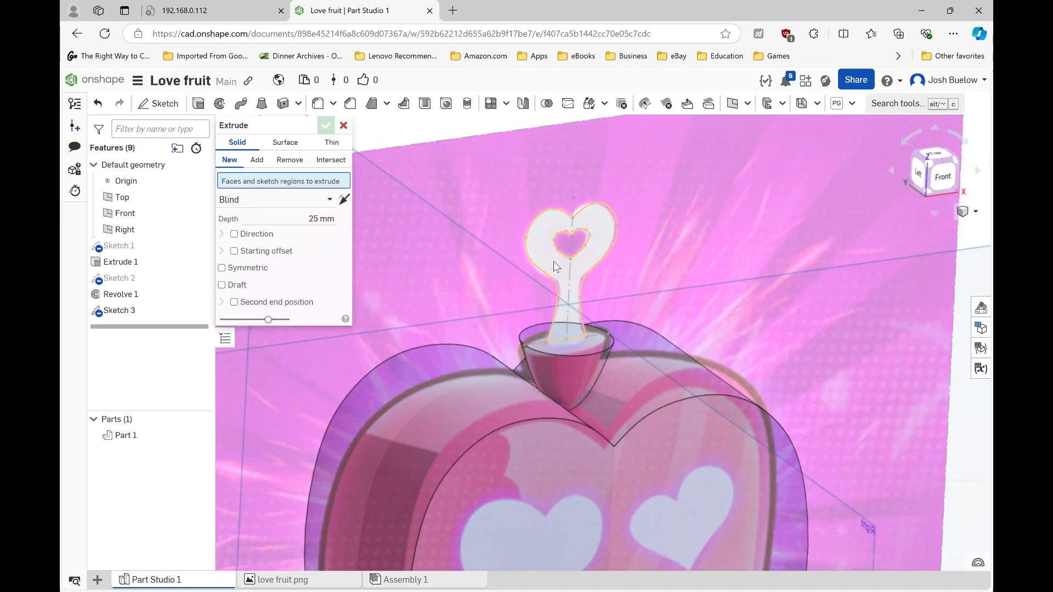
{"action": "left_click", "coordinate": [552, 260]}
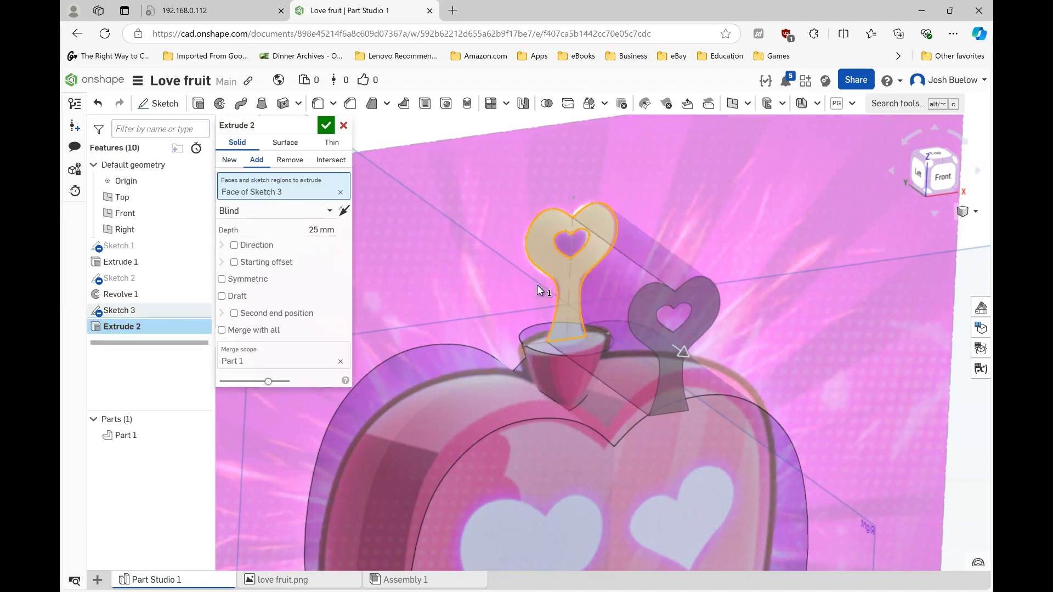
{"action": "right_click_drag", "start_coordinate": [537, 284], "coordinate": [275, 321]}
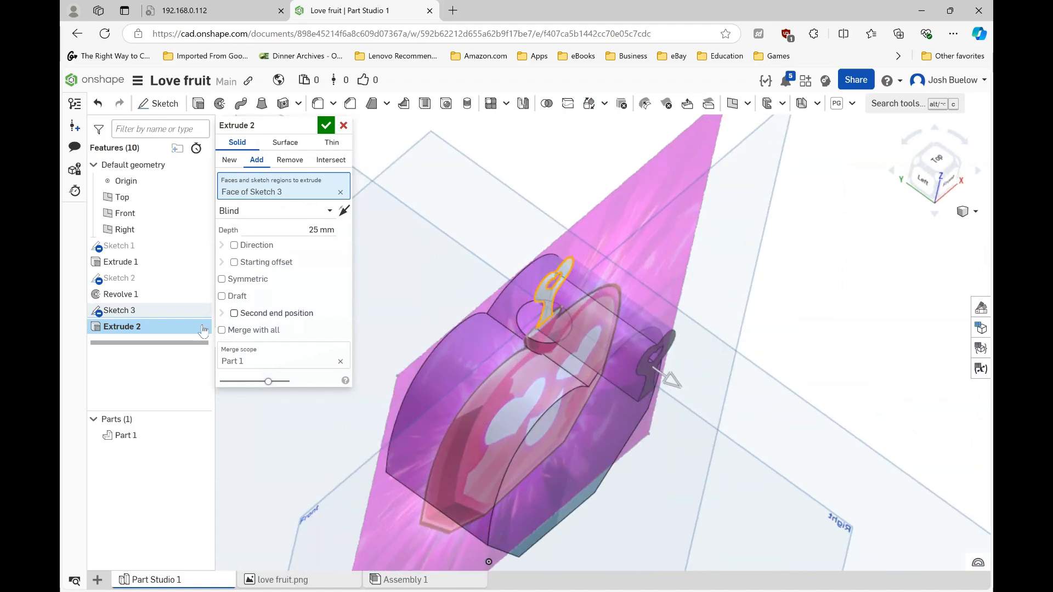
{"action": "left_click", "coordinate": [199, 311]}
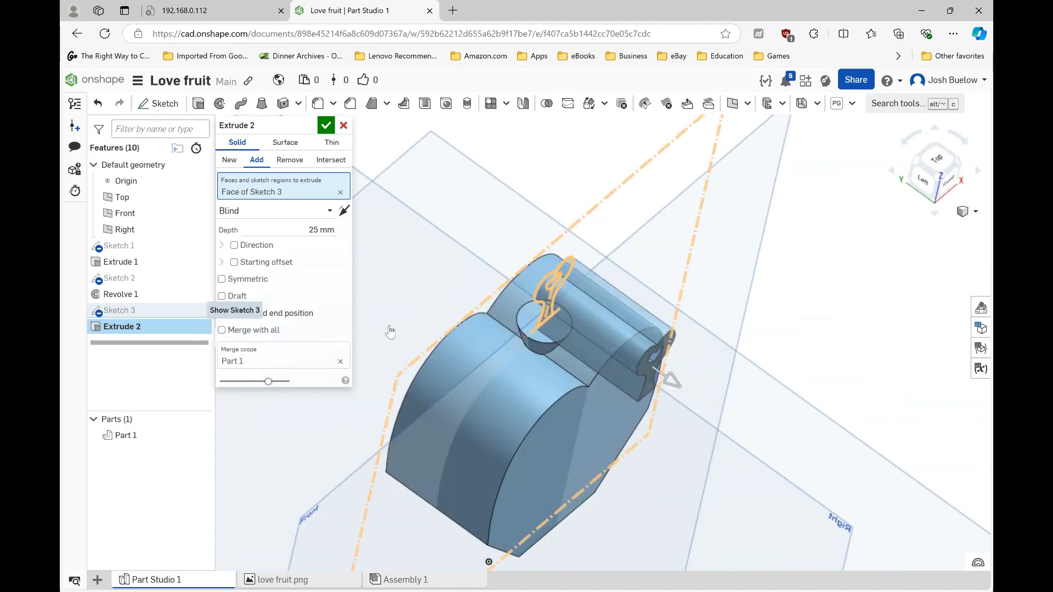
{"action": "mouse_move", "coordinate": [498, 333]}
{"action": "right_mouse_down"}
{"action": "mouse_move", "coordinate": [492, 300]}
{"action": "mouse_move", "coordinate": [508, 315]}
{"action": "right_mouse_up"}
Step: Make the stem extrusion symmetric and set its depth to 5 mm
{"action": "left_click", "coordinate": [246, 279]}
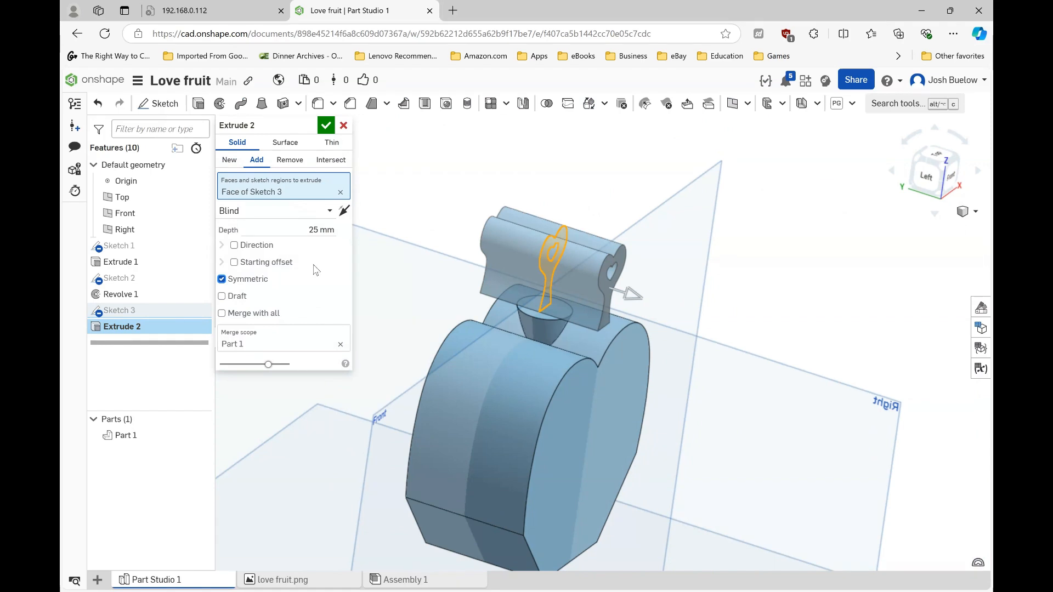
{"action": "left_click", "coordinate": [316, 229]}
{"action": "type", "text": "5"}
{"action": "key", "text": "Return"}
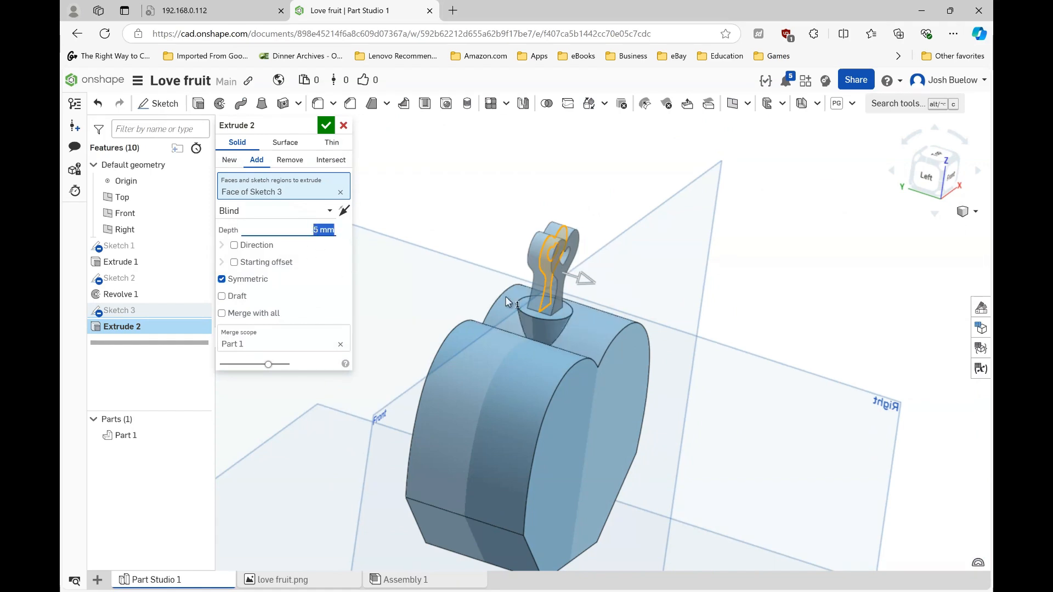
Step: Reduce the symmetric stem extrusion's depth to 4 mm and accept the extrusion
{"action": "right_click_drag", "start_coordinate": [505, 296], "coordinate": [507, 323]}
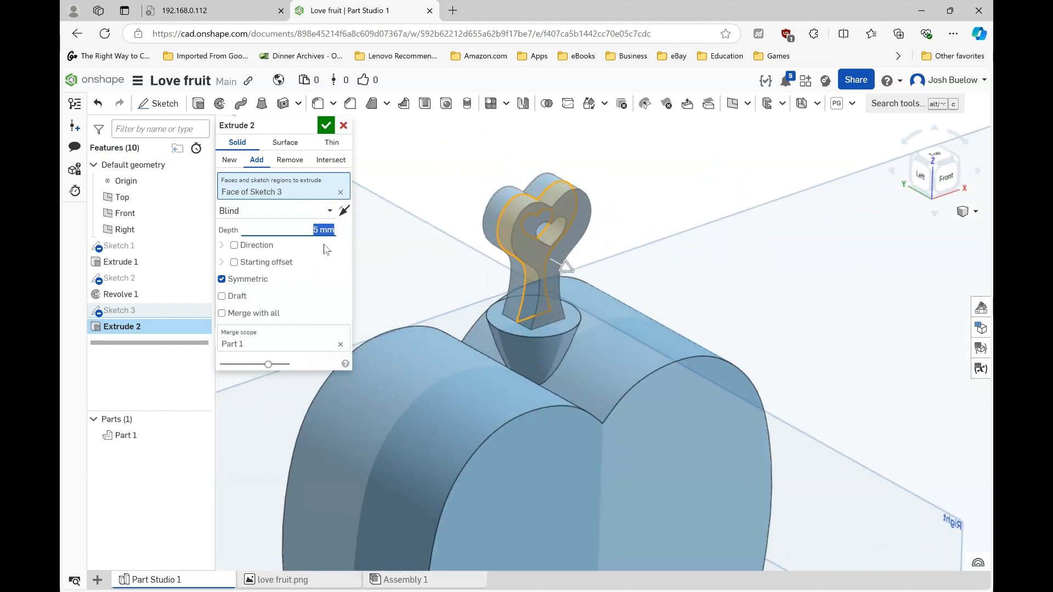
{"action": "key", "text": "Down"}
{"action": "scroll", "coordinate": [606, 328], "scroll_direction": "down", "scroll_amount": 2}
{"action": "scroll", "coordinate": [603, 323], "scroll_direction": "down", "scroll_amount": 2}
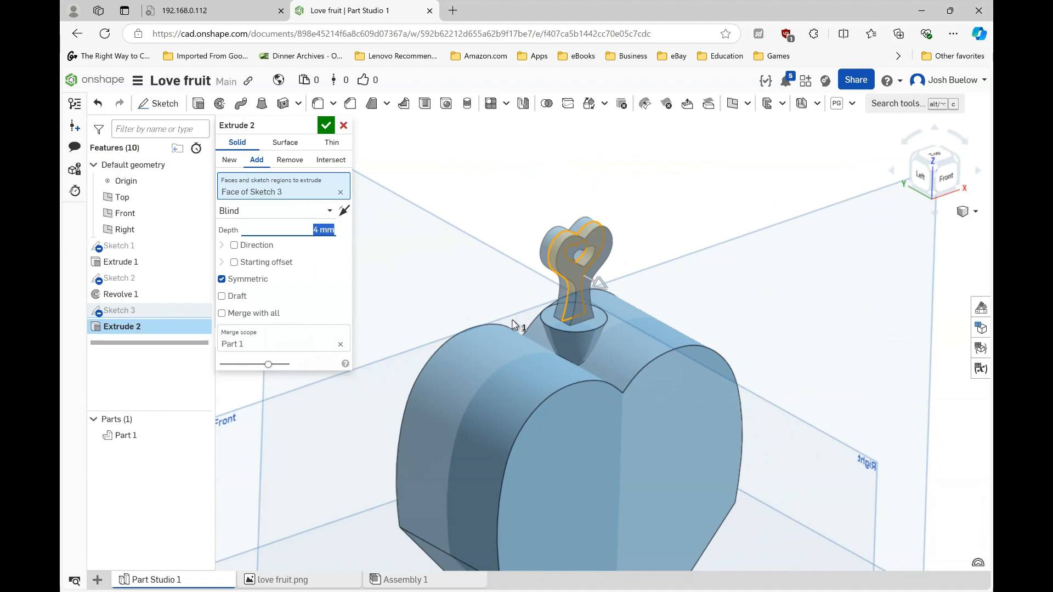
{"action": "scroll", "coordinate": [515, 323], "scroll_direction": "up", "scroll_amount": 3}
{"action": "right_click_drag", "start_coordinate": [523, 327], "coordinate": [470, 274]}
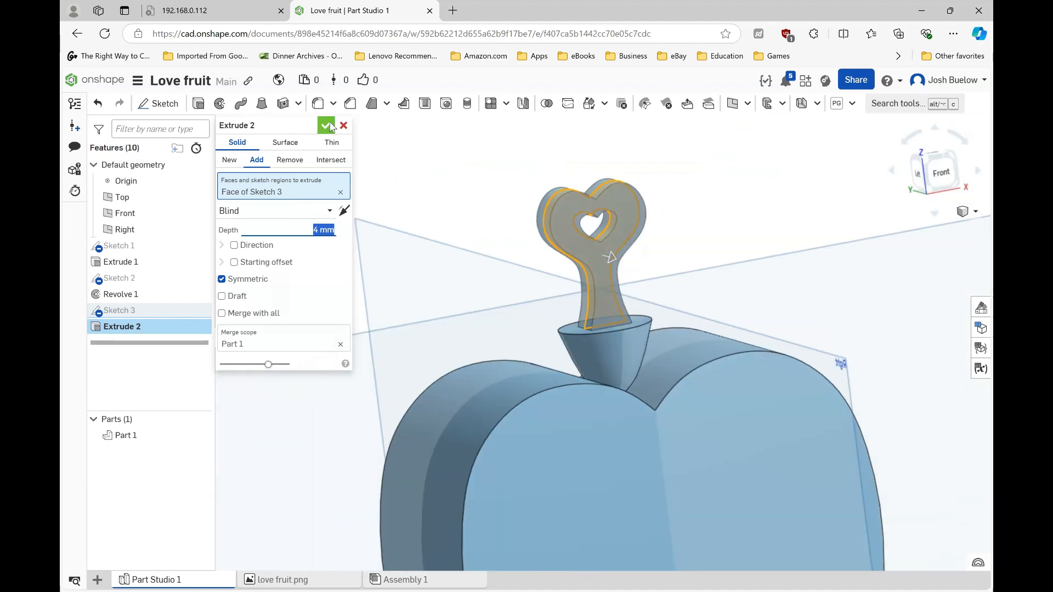
{"action": "key", "text": "Return"}
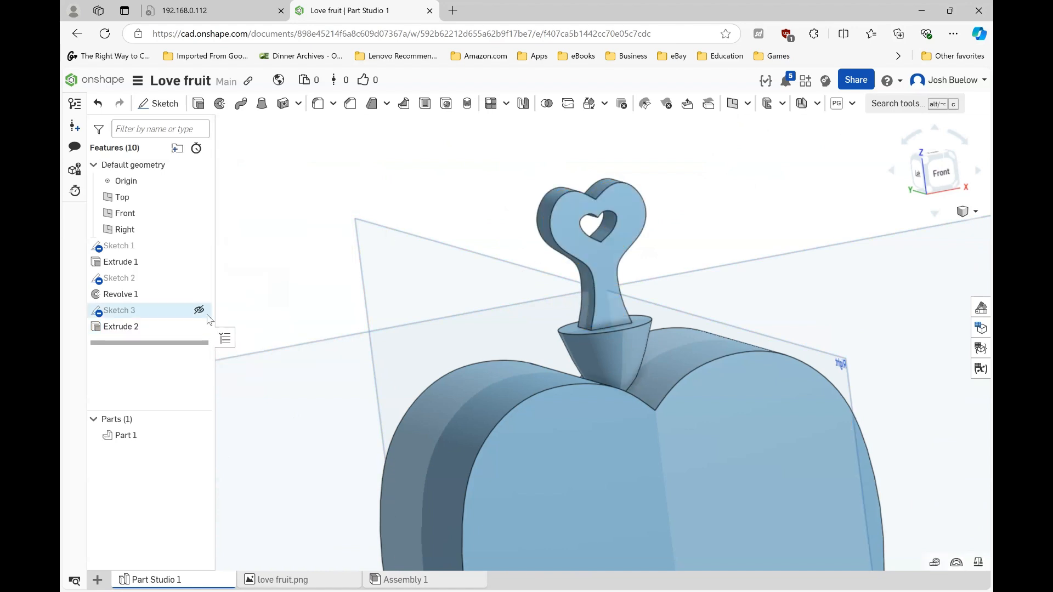
Step: Show Sketch 3 to compare the extruded stem with the reference image from several angles, and hide the sketch again
{"action": "left_click", "coordinate": [194, 311]}
{"action": "scroll", "coordinate": [408, 299], "scroll_direction": "down", "scroll_amount": 1}
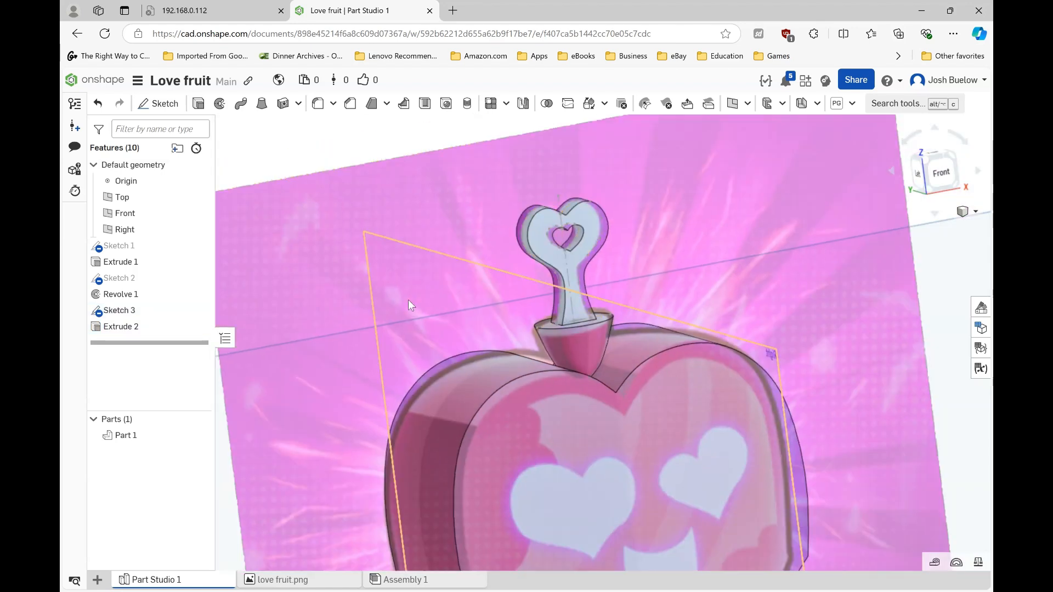
{"action": "right_click_drag", "start_coordinate": [408, 300], "coordinate": [365, 307]}
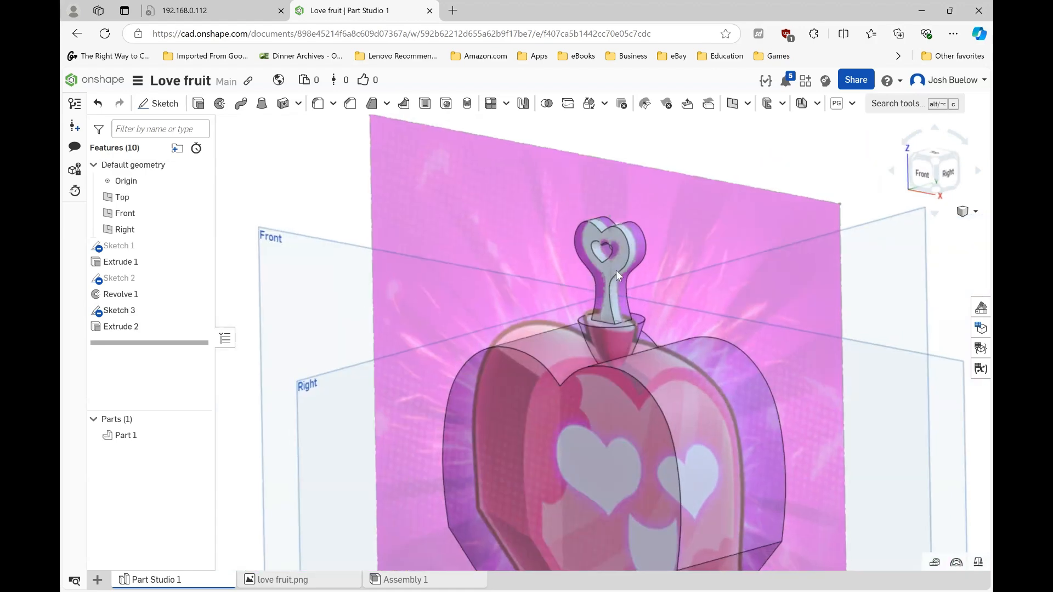
{"action": "right_click_drag", "start_coordinate": [504, 329], "coordinate": [544, 356]}
{"action": "scroll", "coordinate": [581, 268], "scroll_direction": "up", "scroll_amount": 3}
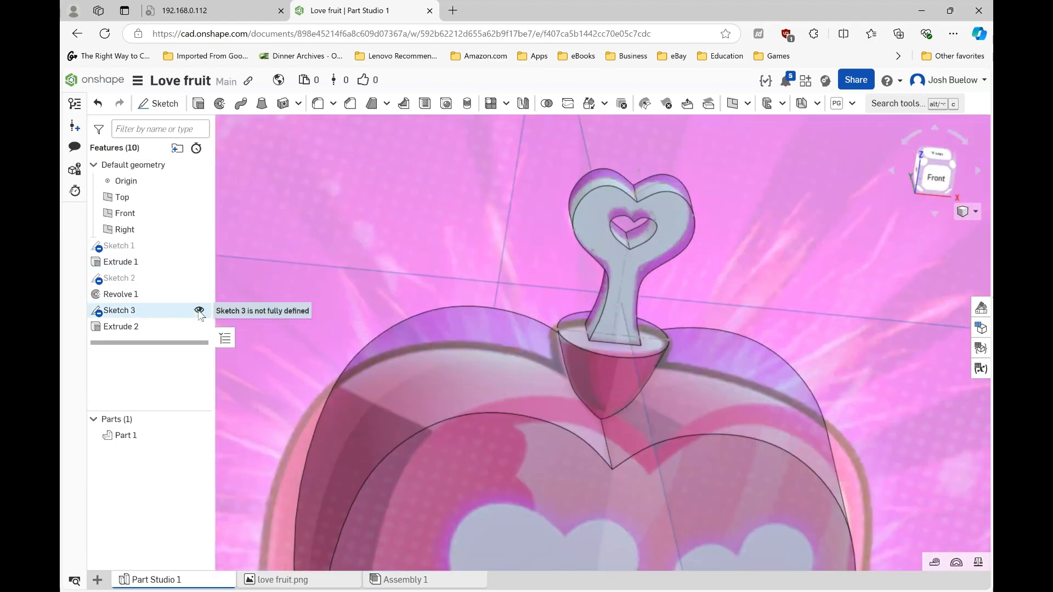
{"action": "left_click", "coordinate": [199, 311]}
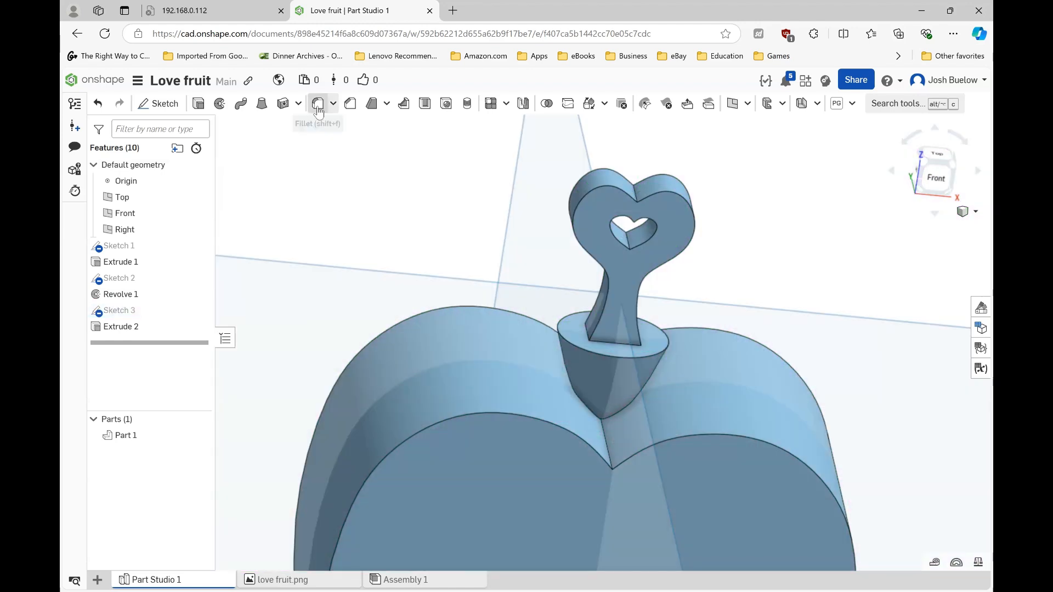
Step: Start a fillet on the four long outer edges of the heart-topped stem, on both its front and back faces
{"action": "left_click", "coordinate": [594, 307]}
{"action": "key", "text": "shift+f"}
{"action": "right_click_drag", "start_coordinate": [594, 307], "coordinate": [622, 307]}
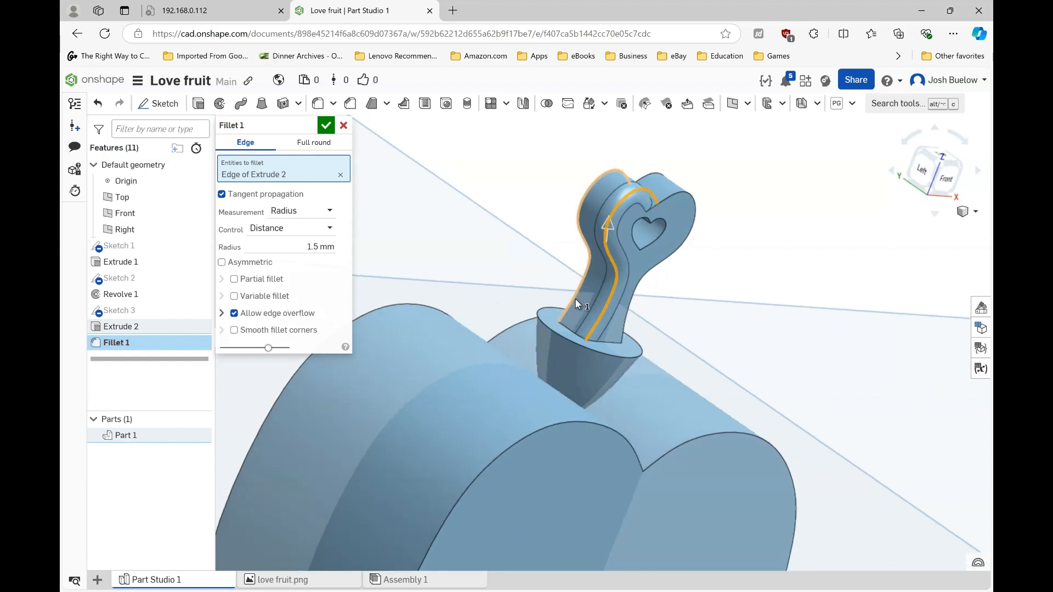
{"action": "left_click", "coordinate": [576, 305]}
{"action": "mouse_move", "coordinate": [603, 315]}
{"action": "right_mouse_down"}
{"action": "mouse_move", "coordinate": [541, 301]}
{"action": "mouse_move", "coordinate": [620, 319]}
{"action": "right_mouse_up"}
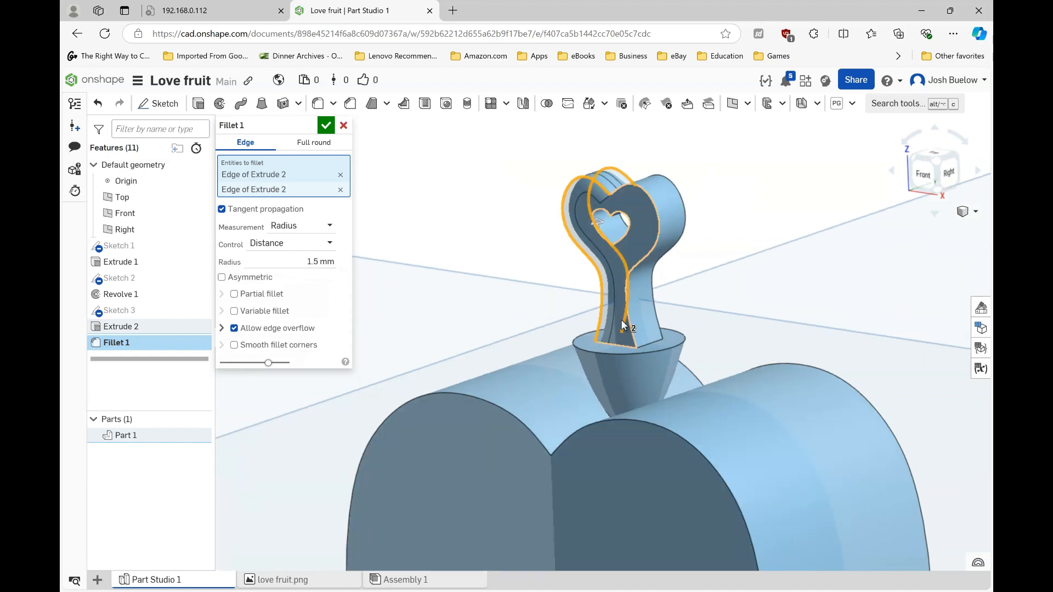
{"action": "left_click", "coordinate": [656, 325]}
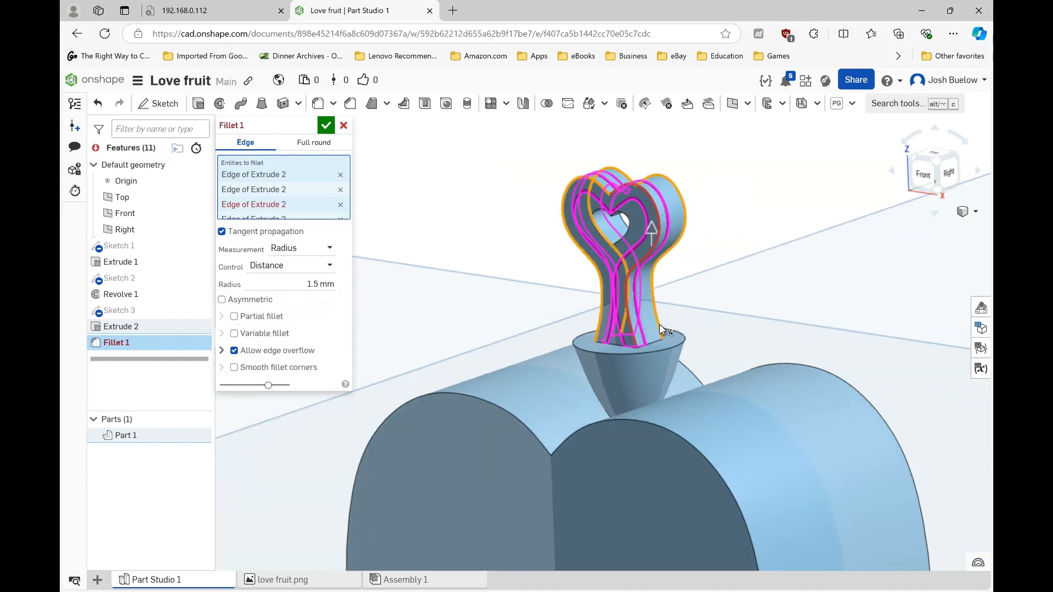
{"action": "left_click", "coordinate": [659, 325]}
Step: Set the radius of the stem's edge fillet to 1 mm
{"action": "scroll", "coordinate": [617, 313], "scroll_direction": "up", "scroll_amount": 3}
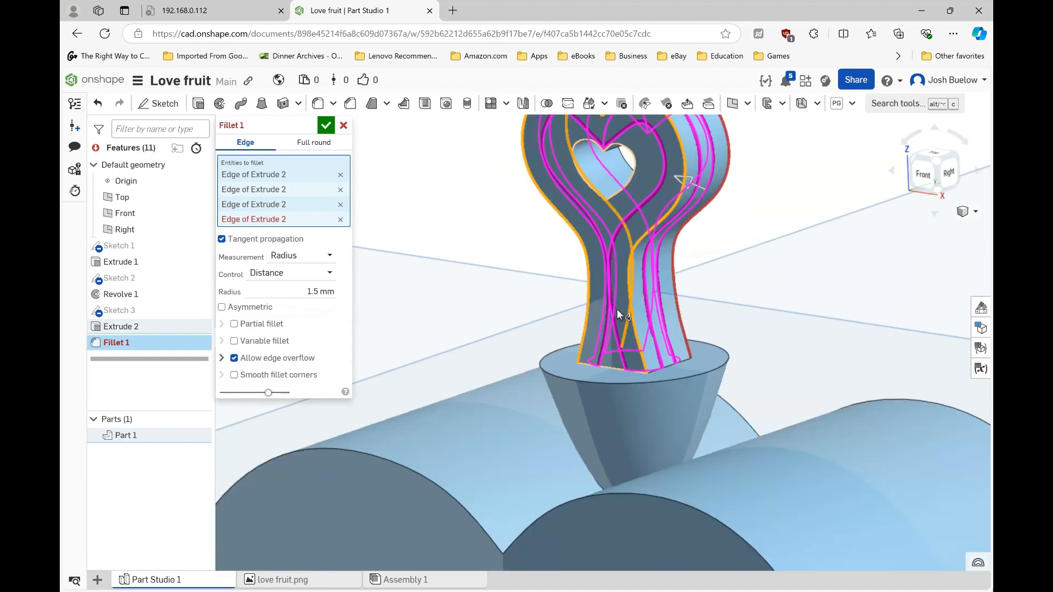
{"action": "right_click_drag", "start_coordinate": [638, 307], "coordinate": [617, 272]}
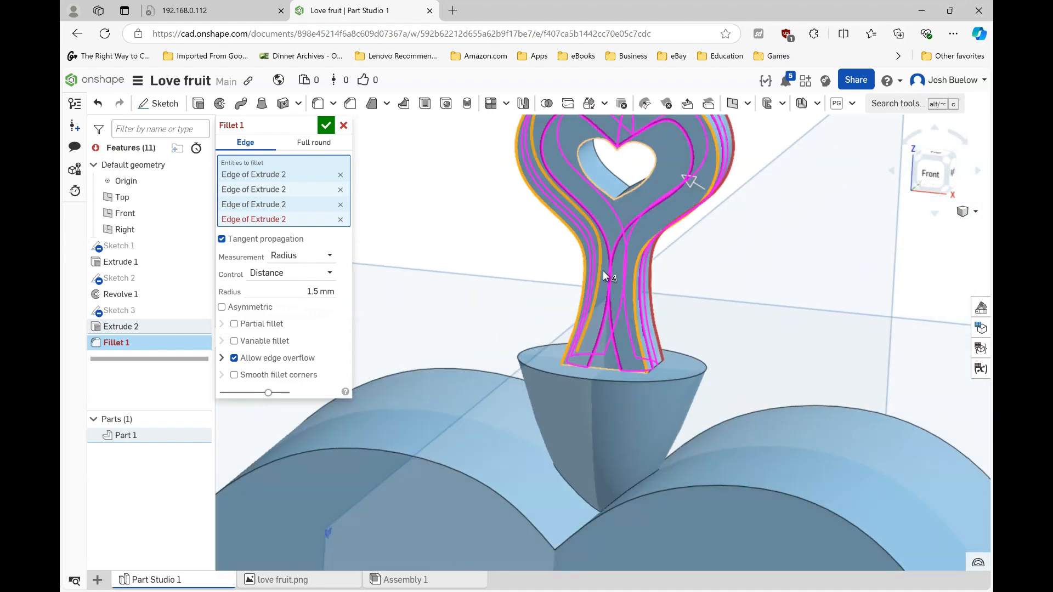
{"action": "left_click", "coordinate": [322, 291]}
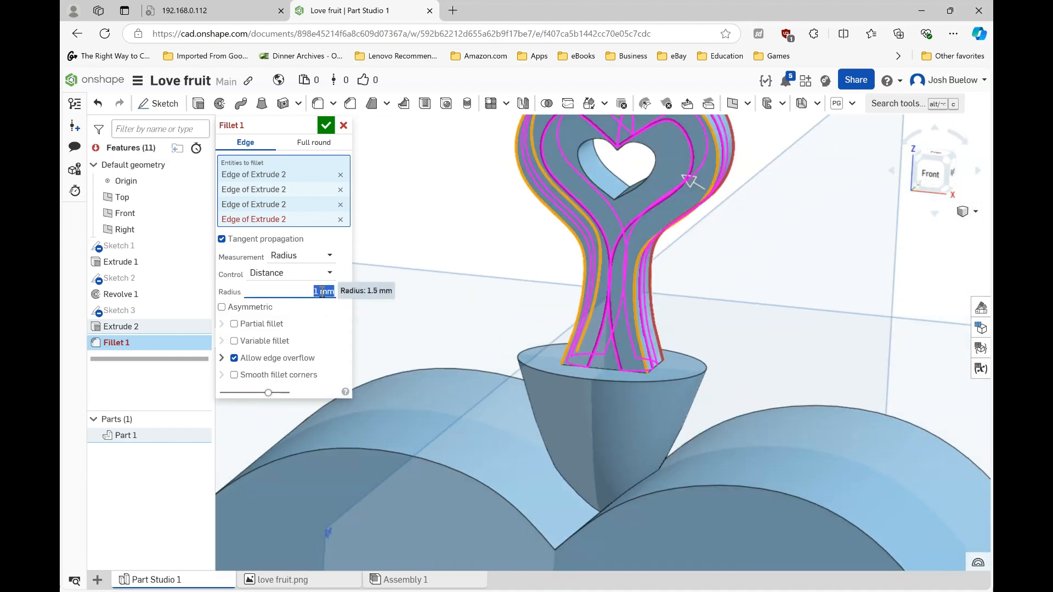
{"action": "type", "text": "1"}
{"action": "key", "text": "Return"}
{"action": "scroll", "coordinate": [530, 345], "scroll_direction": "down", "scroll_amount": 5}
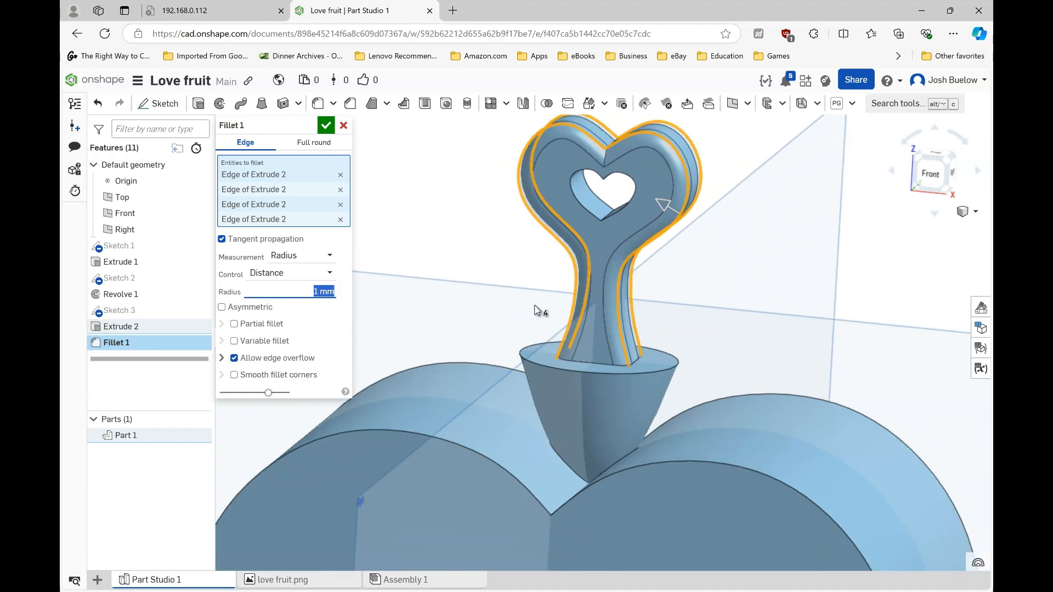
Step: Add the front edges of the heart-shaped hole in the stem to the fillet
{"action": "mouse_move", "coordinate": [554, 299]}
{"action": "right_mouse_down"}
{"action": "mouse_move", "coordinate": [597, 291]}
{"action": "mouse_move", "coordinate": [630, 301]}
{"action": "mouse_move", "coordinate": [551, 283]}
{"action": "right_mouse_up"}
{"action": "scroll", "coordinate": [555, 260], "scroll_direction": "up", "scroll_amount": 4}
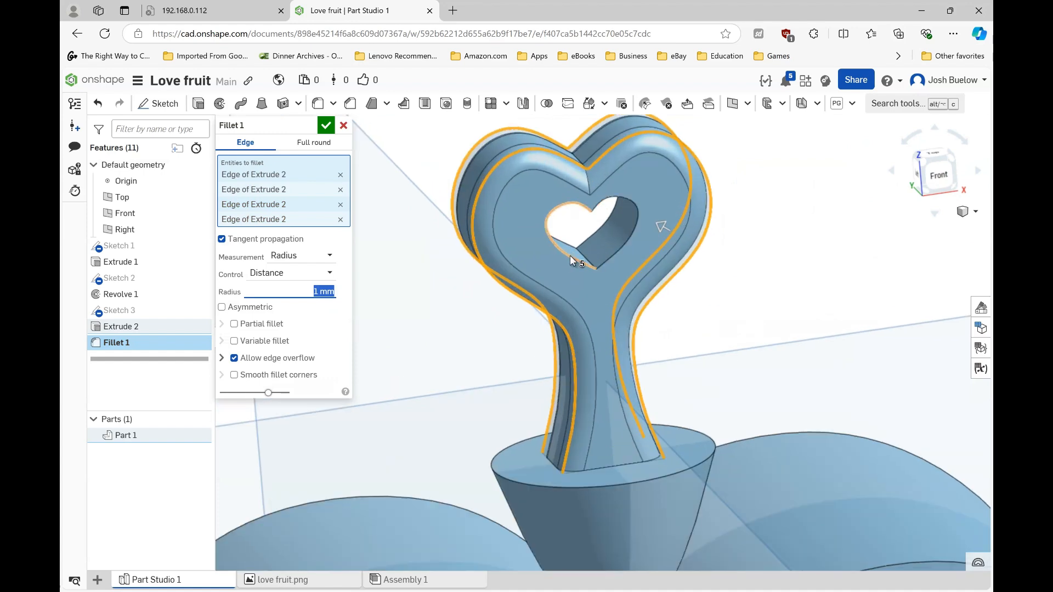
{"action": "left_click", "coordinate": [571, 255]}
{"action": "left_click", "coordinate": [600, 291]}
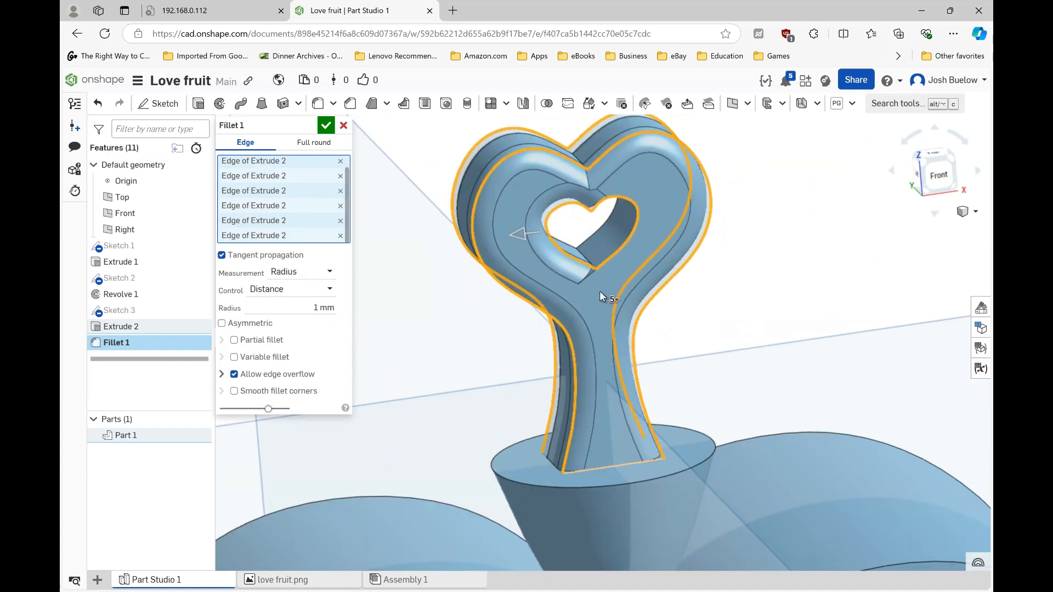
{"action": "mouse_move", "coordinate": [593, 300]}
{"action": "right_mouse_down"}
{"action": "mouse_move", "coordinate": [573, 267]}
{"action": "mouse_move", "coordinate": [586, 311]}
{"action": "right_mouse_up"}
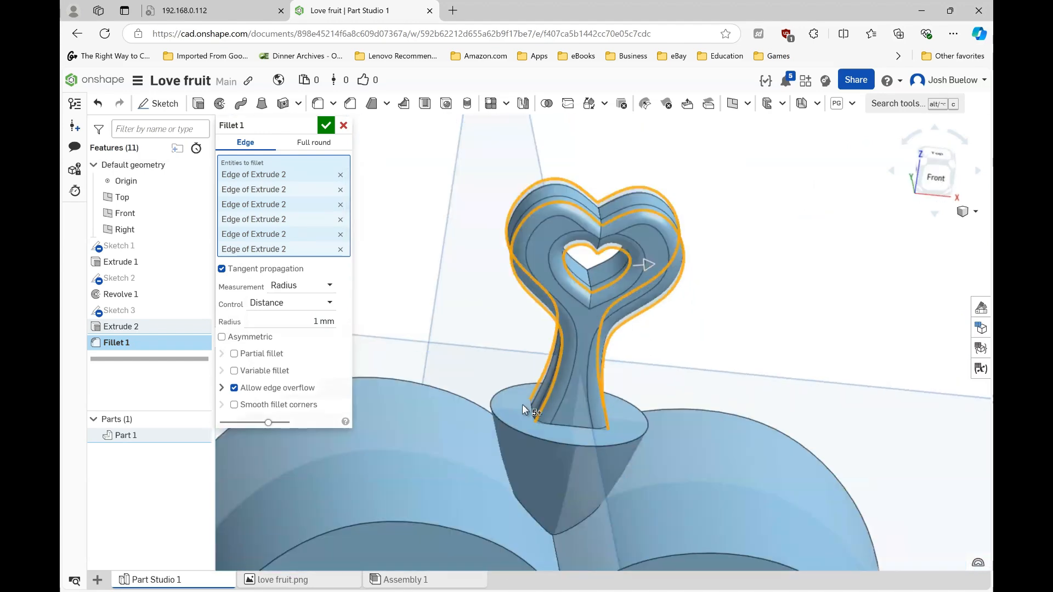
Step: Add the front and both side edges of the stem's base, where it meets the cup, to the fillet
{"action": "scroll", "coordinate": [523, 409], "scroll_direction": "up", "scroll_amount": 5}
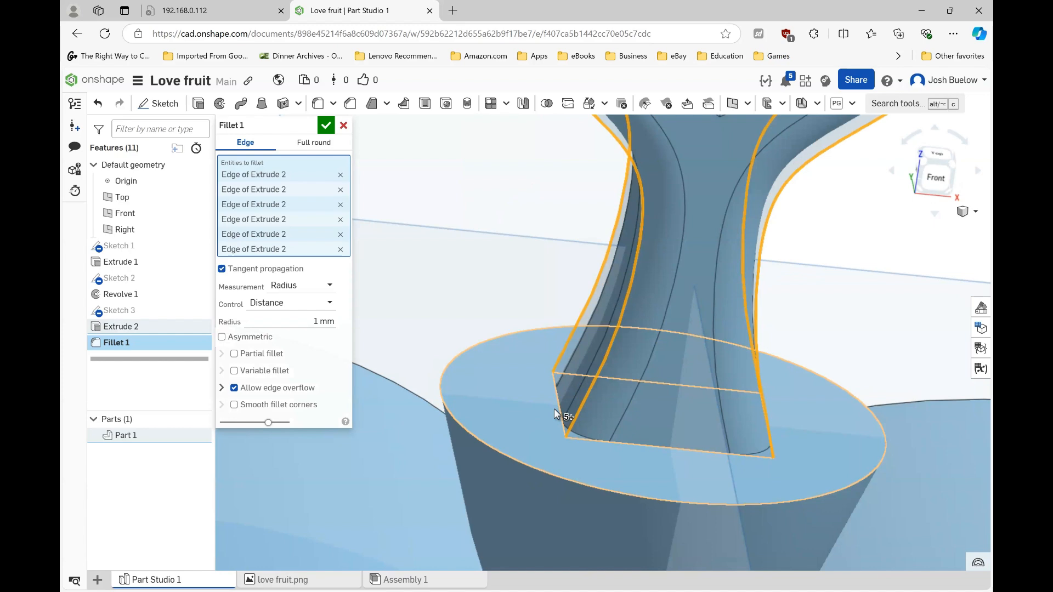
{"action": "left_click", "coordinate": [658, 446]}
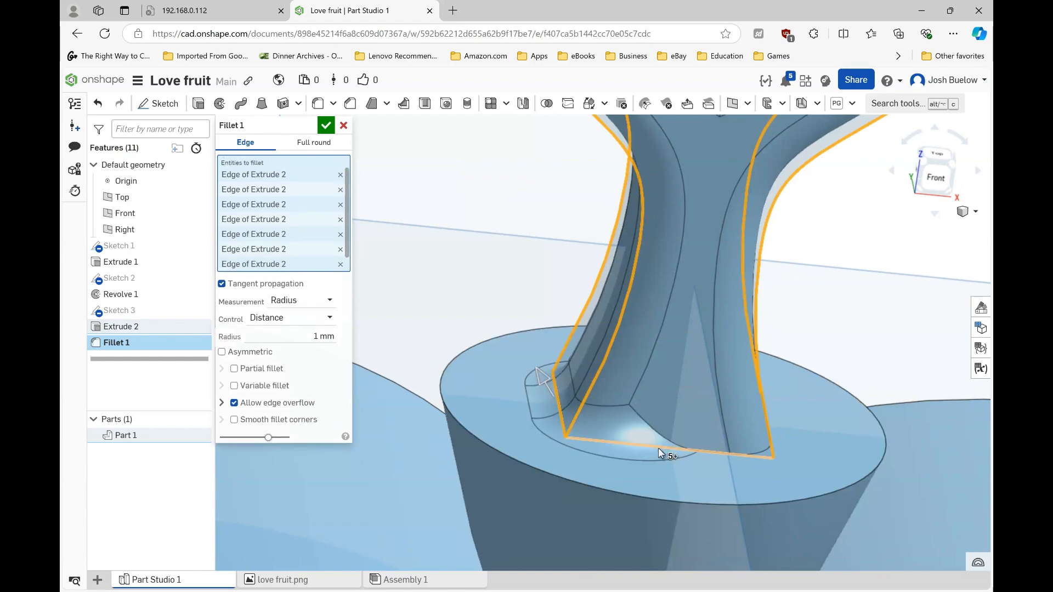
{"action": "left_click", "coordinate": [666, 446]}
{"action": "scroll", "coordinate": [660, 453], "scroll_direction": "down", "scroll_amount": 2}
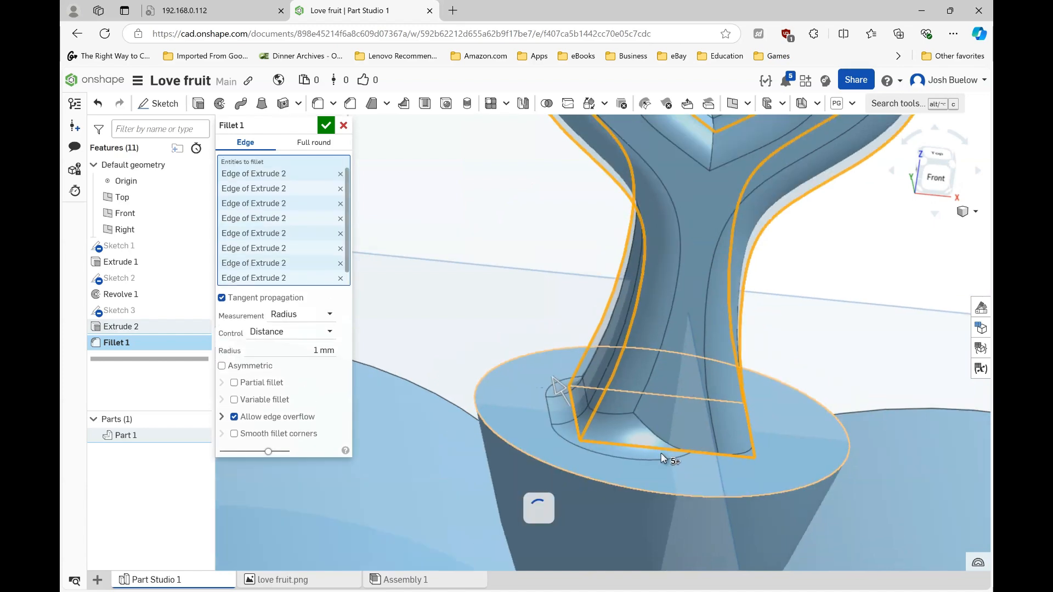
{"action": "right_click_drag", "start_coordinate": [653, 453], "coordinate": [629, 463]}
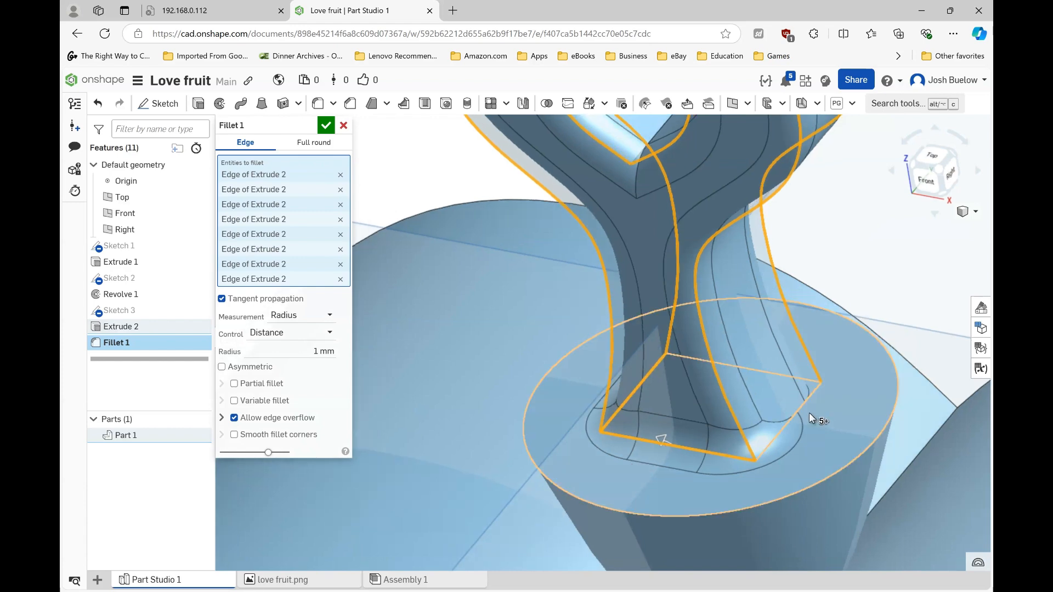
{"action": "left_click", "coordinate": [785, 411]}
{"action": "scroll", "coordinate": [745, 441], "scroll_direction": "down", "scroll_amount": 4}
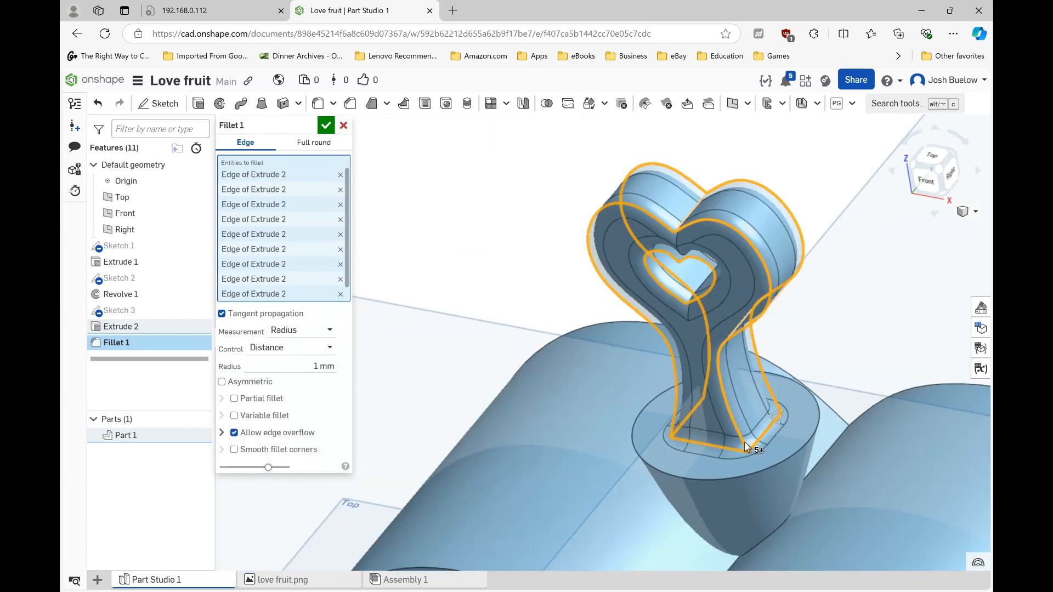
Step: Add the back edge of the stem's base to the fillet and accept the 1 mm fillet
{"action": "right_click_drag", "start_coordinate": [745, 447], "coordinate": [731, 457]}
{"action": "scroll", "coordinate": [752, 396], "scroll_direction": "up", "scroll_amount": 4}
{"action": "right_click_drag", "start_coordinate": [752, 396], "coordinate": [792, 357]}
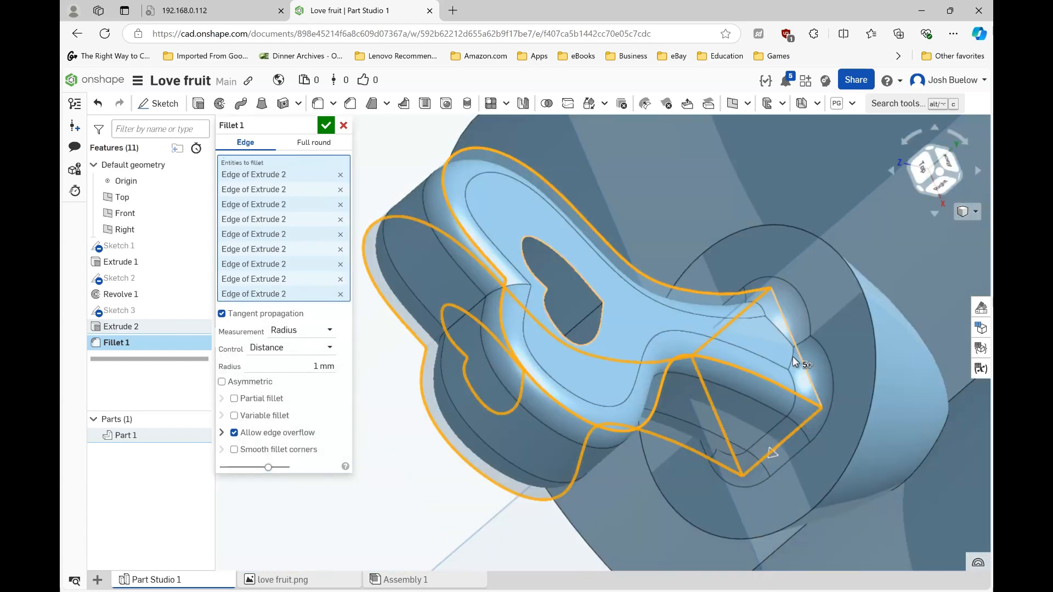
{"action": "left_click", "coordinate": [792, 356]}
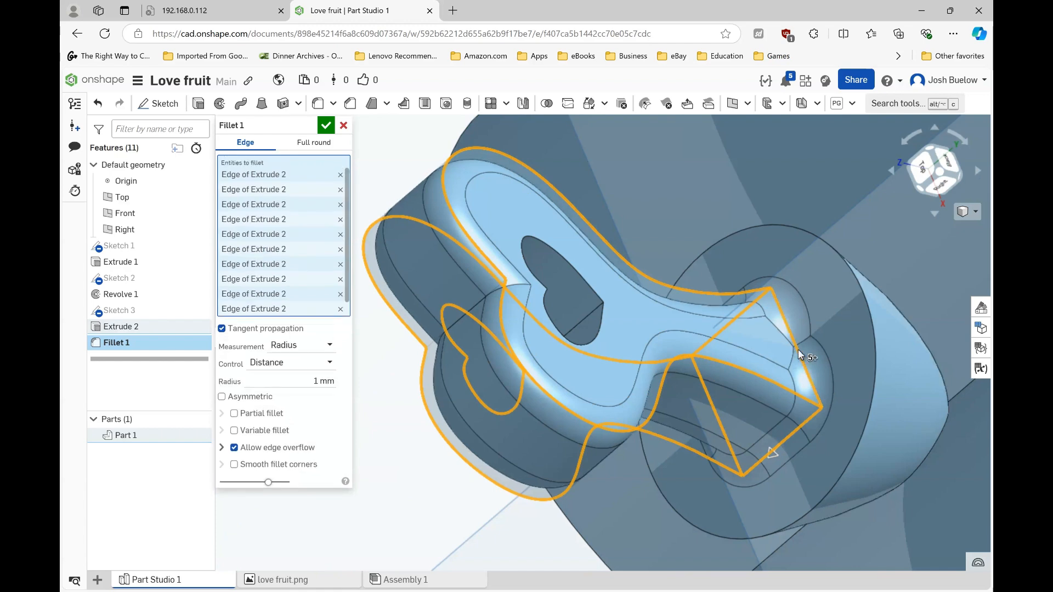
{"action": "right_click_drag", "start_coordinate": [783, 379], "coordinate": [822, 331]}
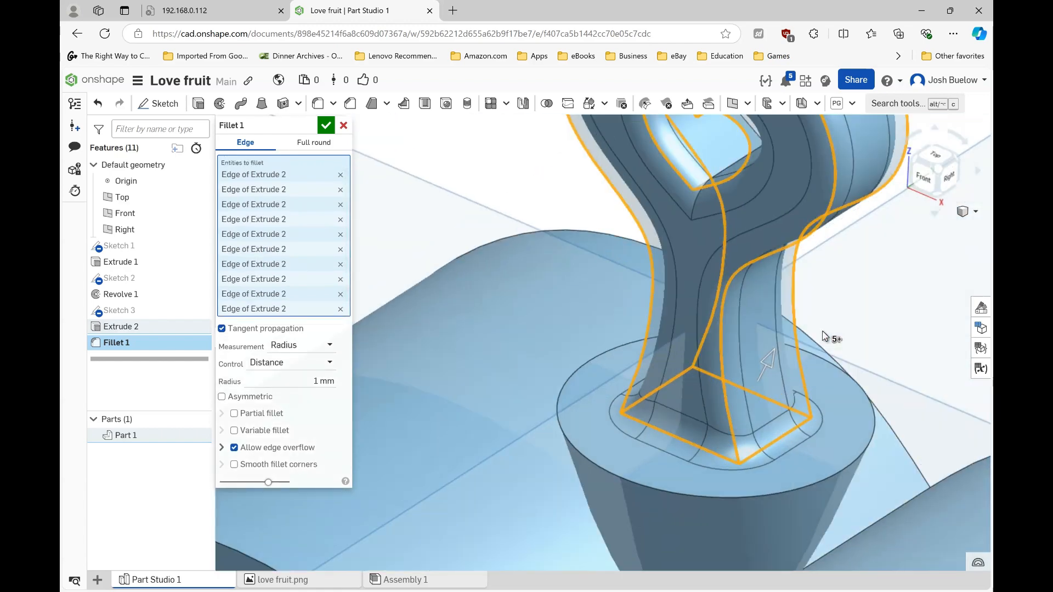
{"action": "scroll", "coordinate": [735, 392], "scroll_direction": "down", "scroll_amount": 7}
{"action": "mouse_move", "coordinate": [709, 398]}
{"action": "right_mouse_down"}
{"action": "mouse_move", "coordinate": [697, 367]}
{"action": "mouse_move", "coordinate": [700, 402]}
{"action": "right_mouse_up"}
{"action": "scroll", "coordinate": [694, 383], "scroll_direction": "down", "scroll_amount": 2}
{"action": "scroll", "coordinate": [700, 402], "scroll_direction": "up", "scroll_amount": 4}
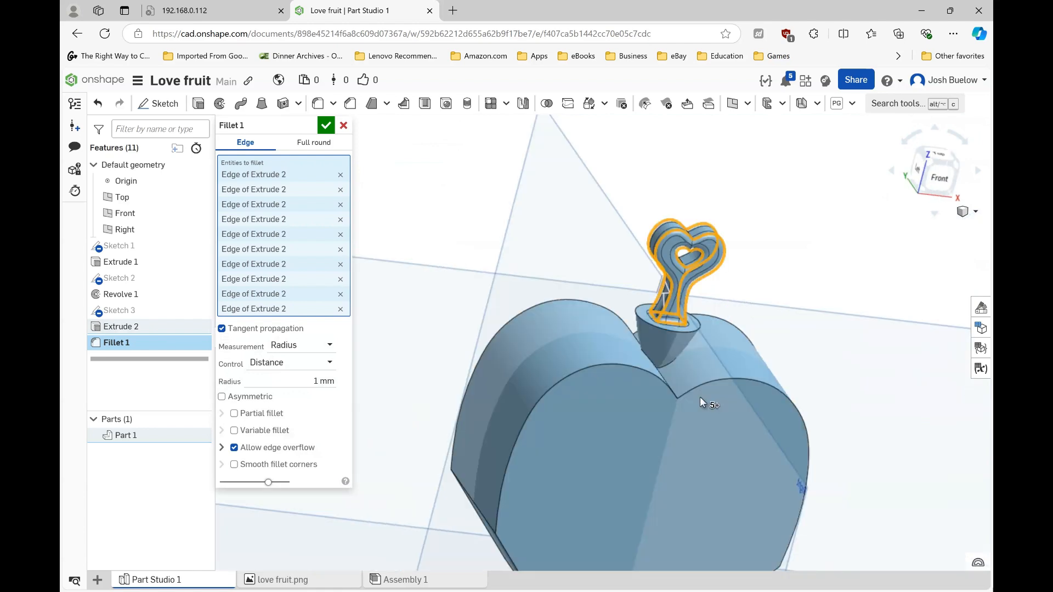
{"action": "left_click", "coordinate": [330, 130]}
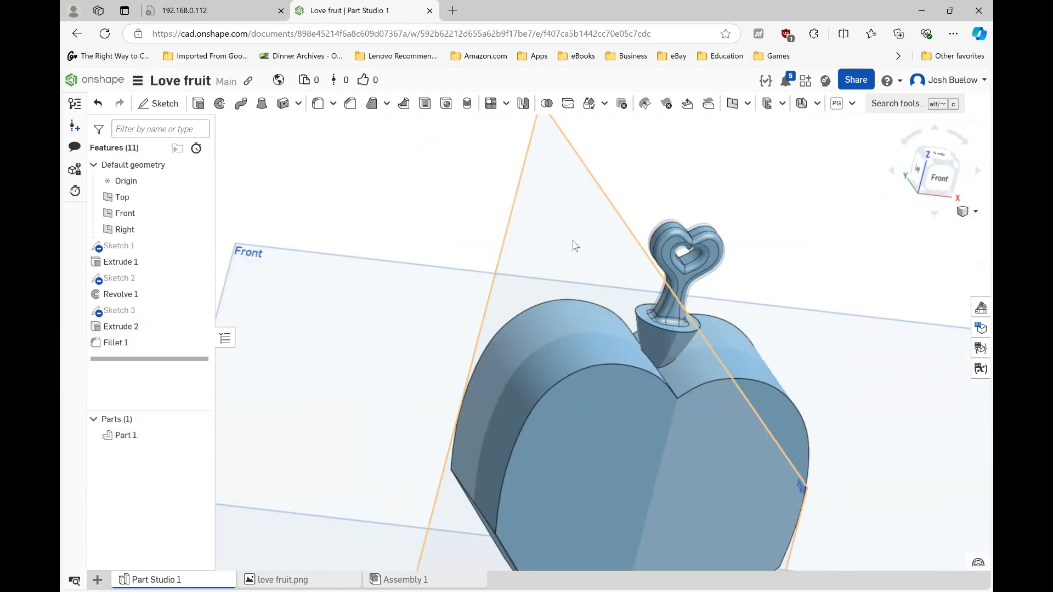
Step: Show Sketch 1 with its reference image and examine the whole model against it from several angles
{"action": "scroll", "coordinate": [543, 225], "scroll_direction": "down", "scroll_amount": 3}
{"action": "scroll", "coordinate": [607, 359], "scroll_direction": "up", "scroll_amount": 3}
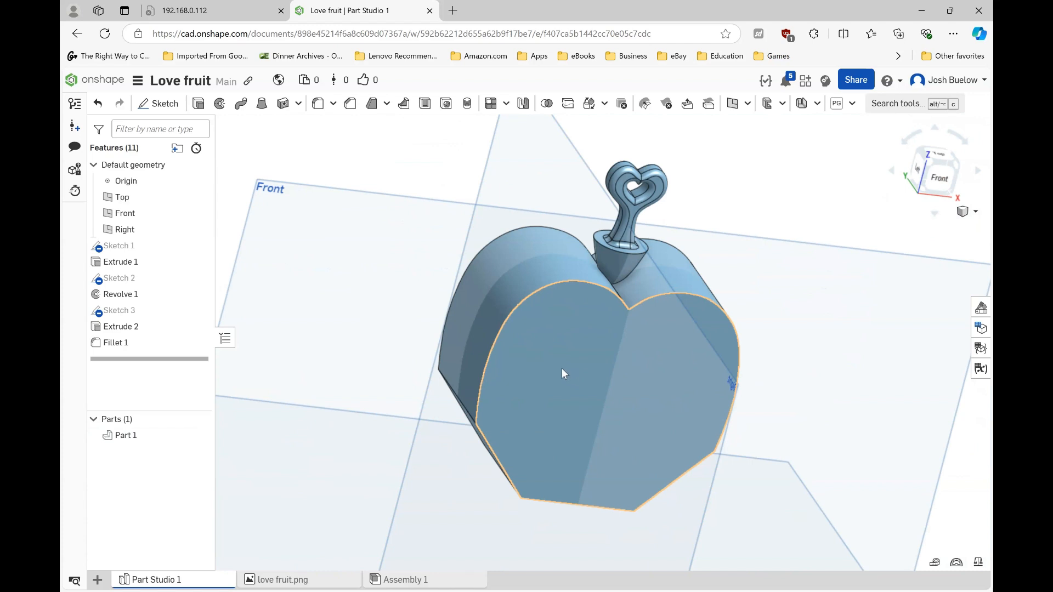
{"action": "scroll", "coordinate": [532, 351], "scroll_direction": "down", "scroll_amount": 1}
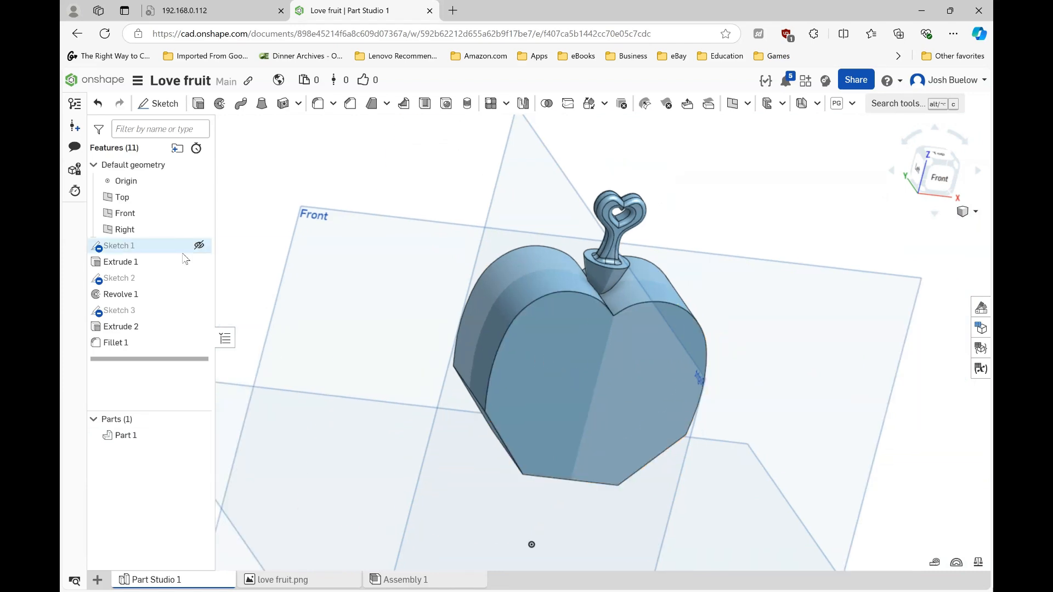
{"action": "left_click", "coordinate": [198, 246]}
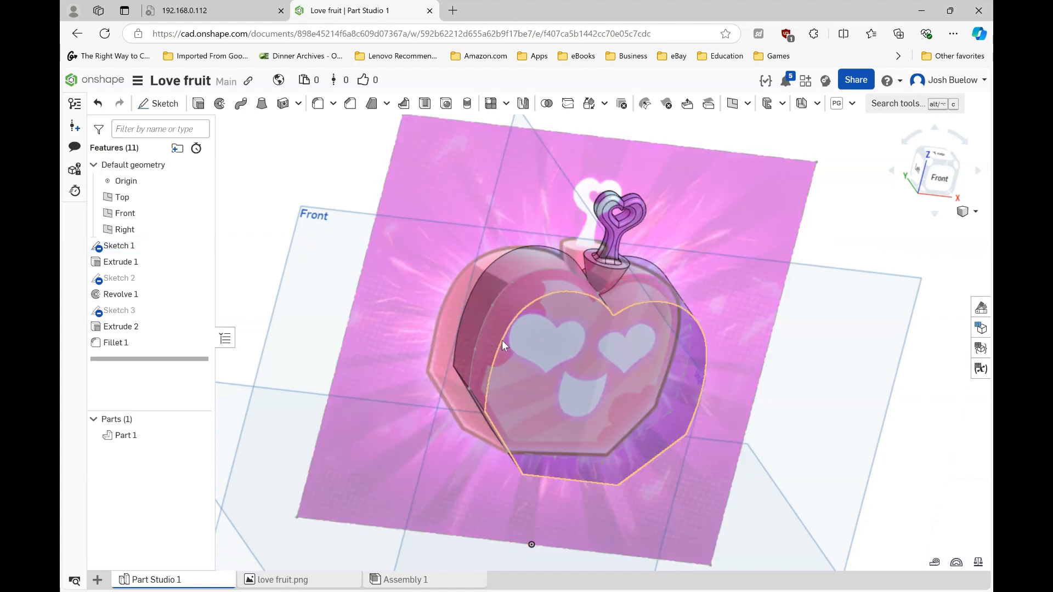
{"action": "right_click_drag", "start_coordinate": [502, 340], "coordinate": [495, 268]}
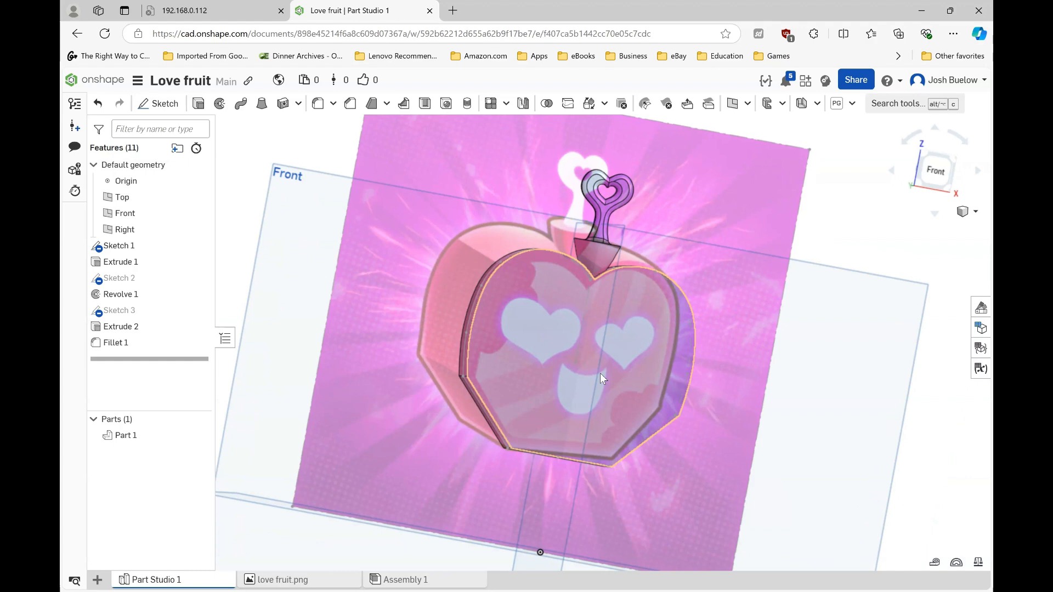
{"action": "right_click_drag", "start_coordinate": [537, 370], "coordinate": [545, 325]}
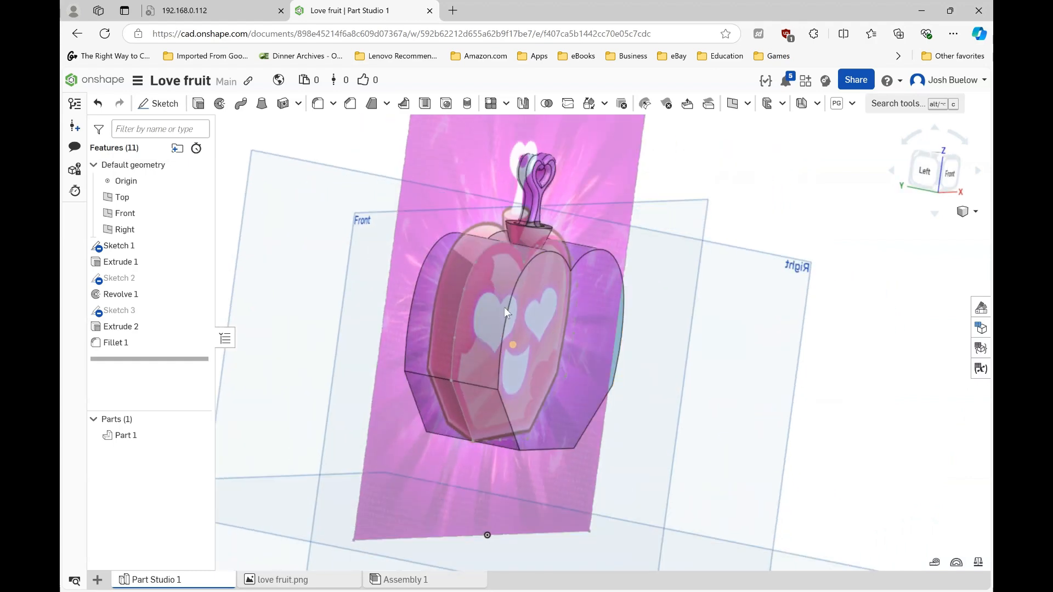
{"action": "right_click_drag", "start_coordinate": [528, 376], "coordinate": [521, 288]}
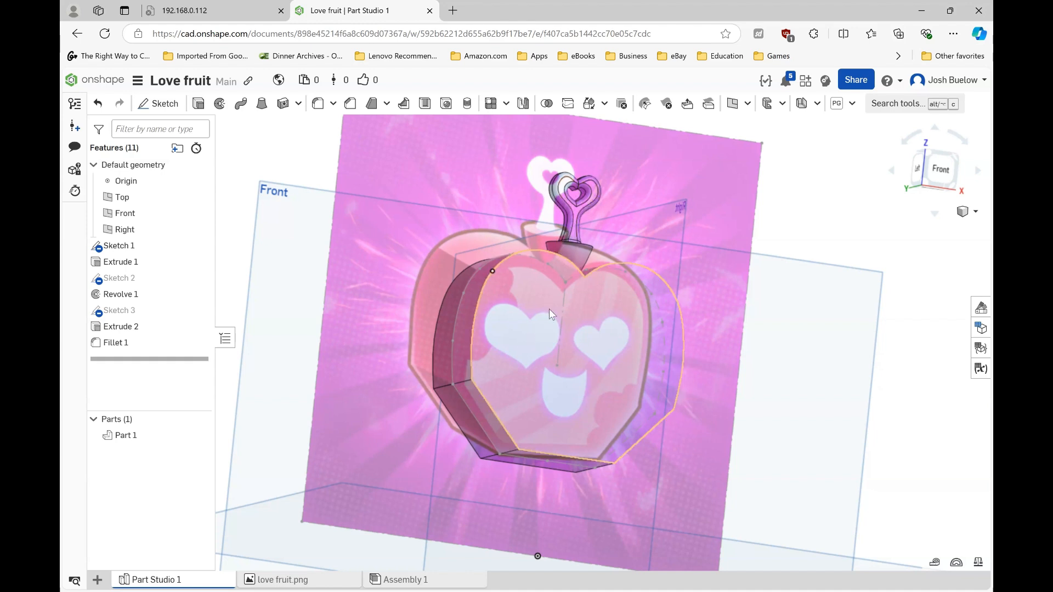
{"action": "mouse_move", "coordinate": [548, 308]}
{"action": "right_mouse_down"}
{"action": "mouse_move", "coordinate": [528, 327]}
{"action": "mouse_move", "coordinate": [550, 301]}
{"action": "right_mouse_up"}
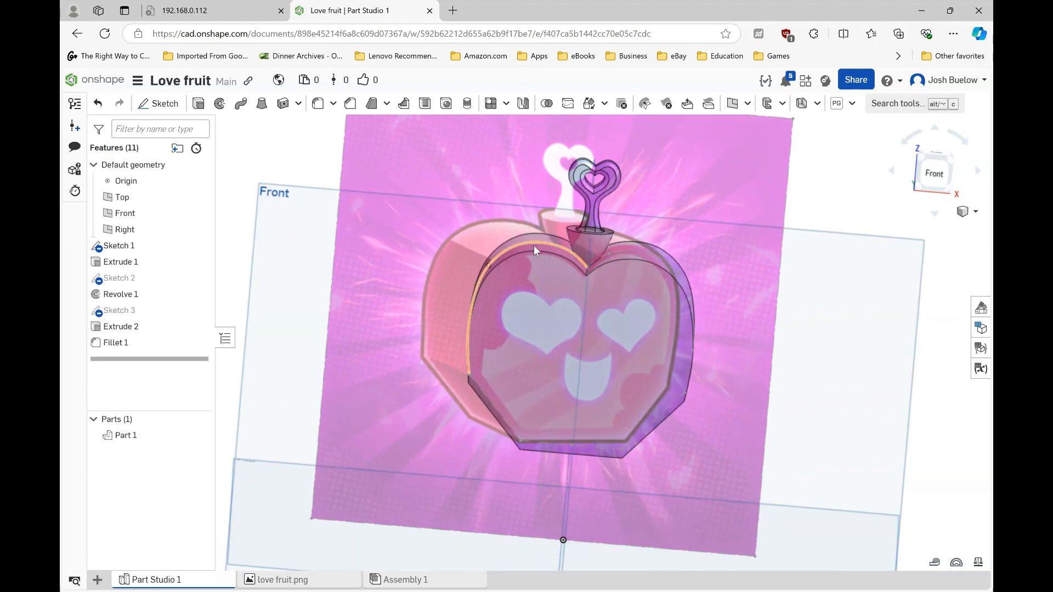
Step: Compare the stem and heart body with the reference image, and hide Sketch 1
{"action": "scroll", "coordinate": [573, 231], "scroll_direction": "up", "scroll_amount": 5}
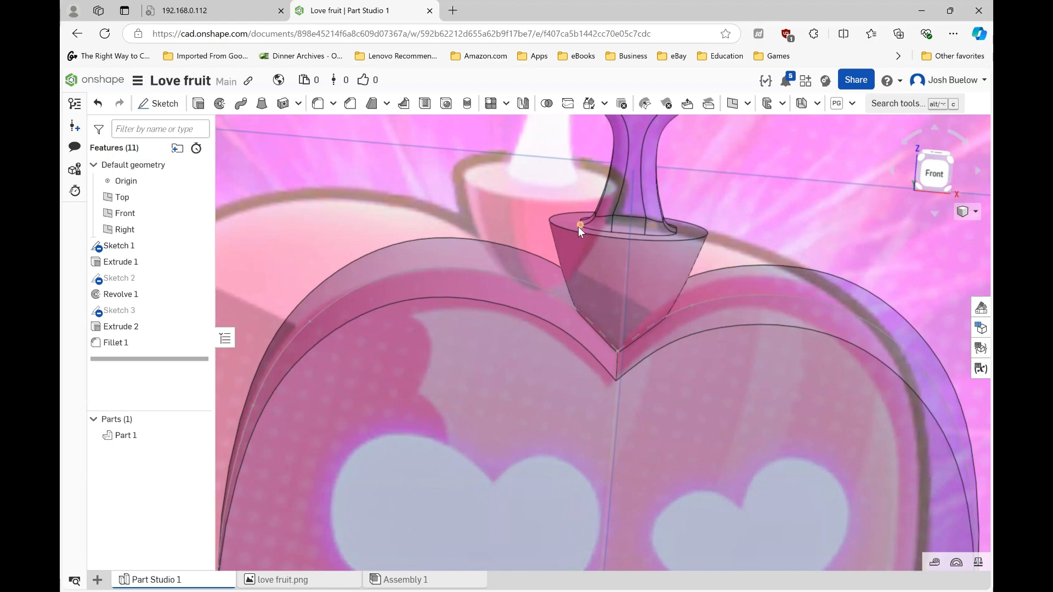
{"action": "scroll", "coordinate": [552, 262], "scroll_direction": "down", "scroll_amount": 6}
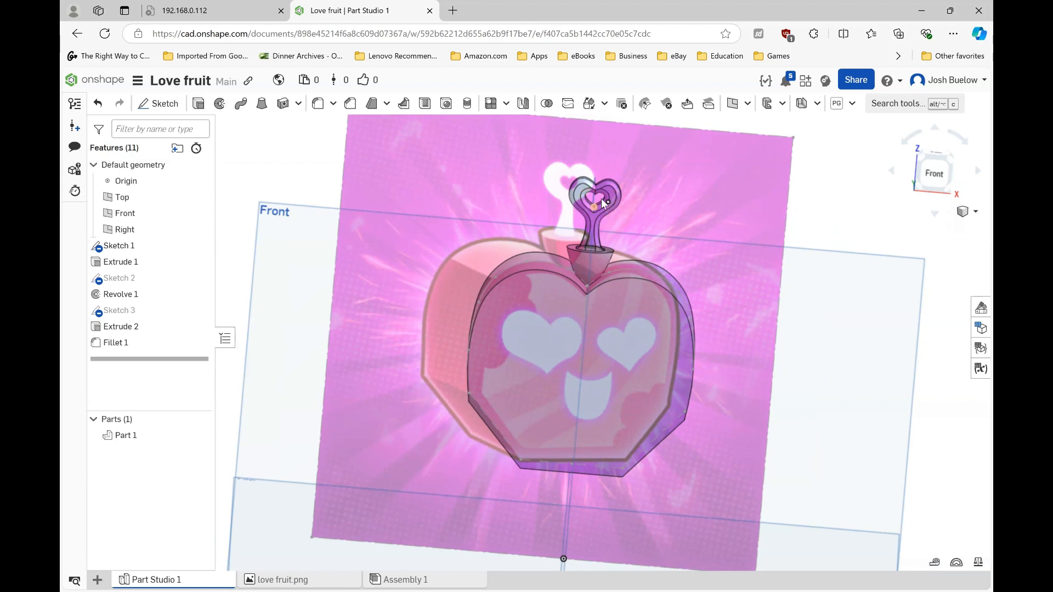
{"action": "mouse_move", "coordinate": [534, 320]}
{"action": "right_mouse_down"}
{"action": "mouse_move", "coordinate": [552, 317]}
{"action": "mouse_move", "coordinate": [539, 319]}
{"action": "right_mouse_up"}
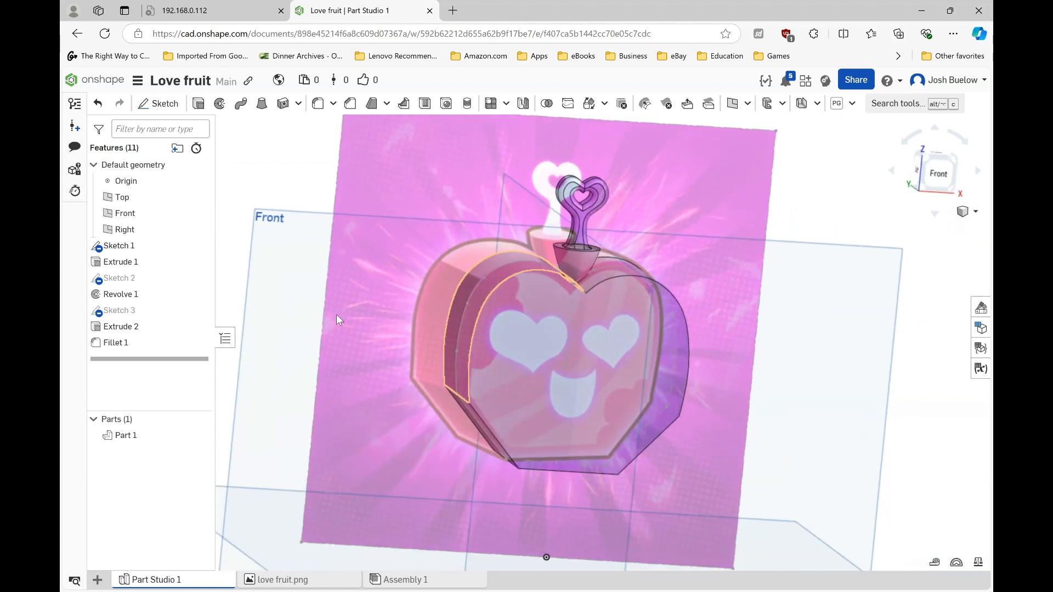
{"action": "left_click", "coordinate": [202, 245]}
Step: Start a new sketch on the flat front face of the heart body and view it straight on
{"action": "right_click_drag", "start_coordinate": [548, 359], "coordinate": [401, 321]}
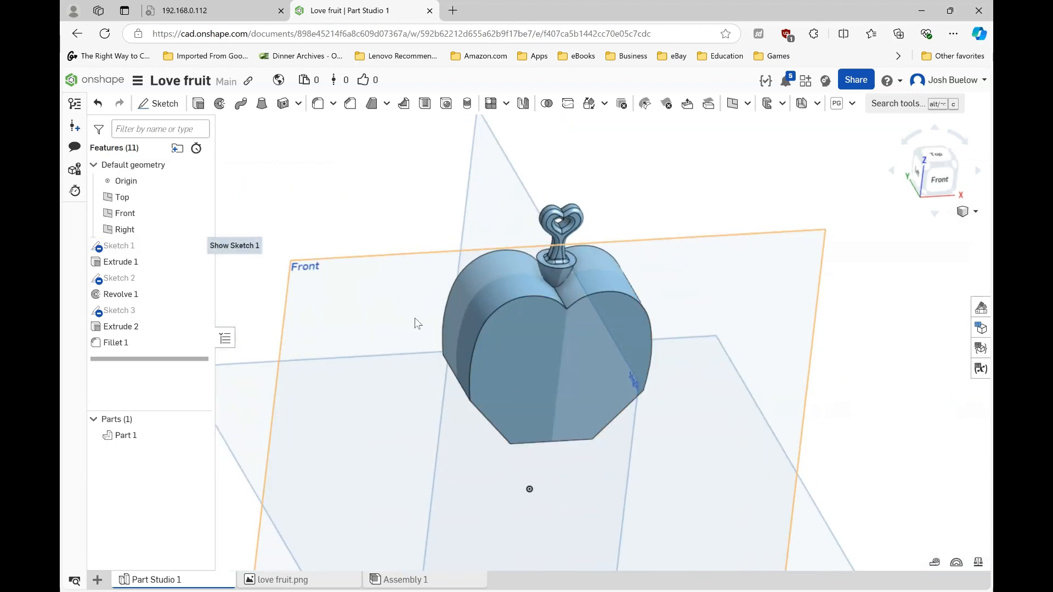
{"action": "left_click", "coordinate": [519, 353]}
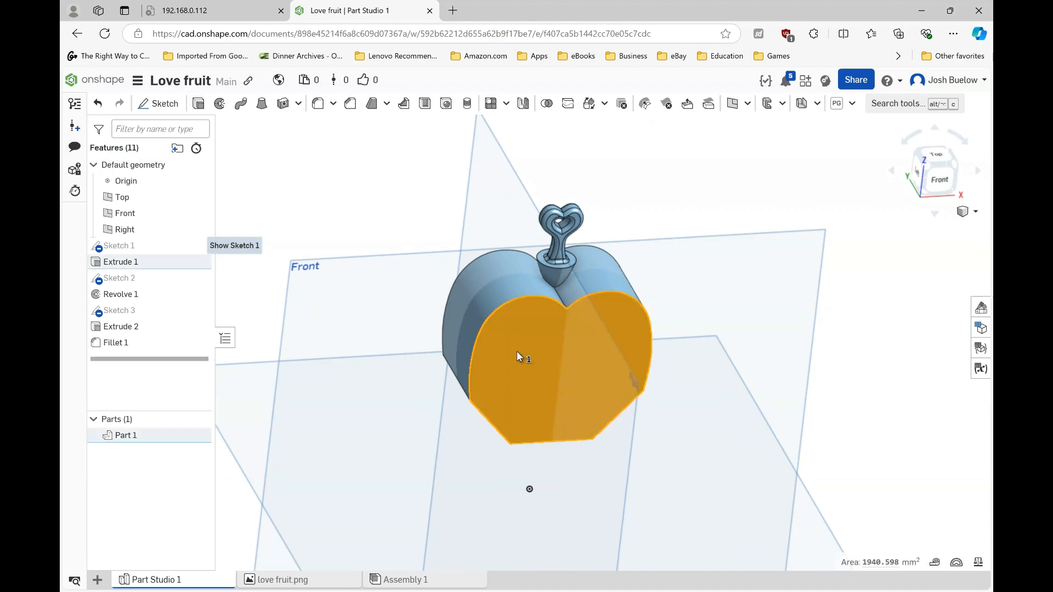
{"action": "left_click", "coordinate": [159, 105]}
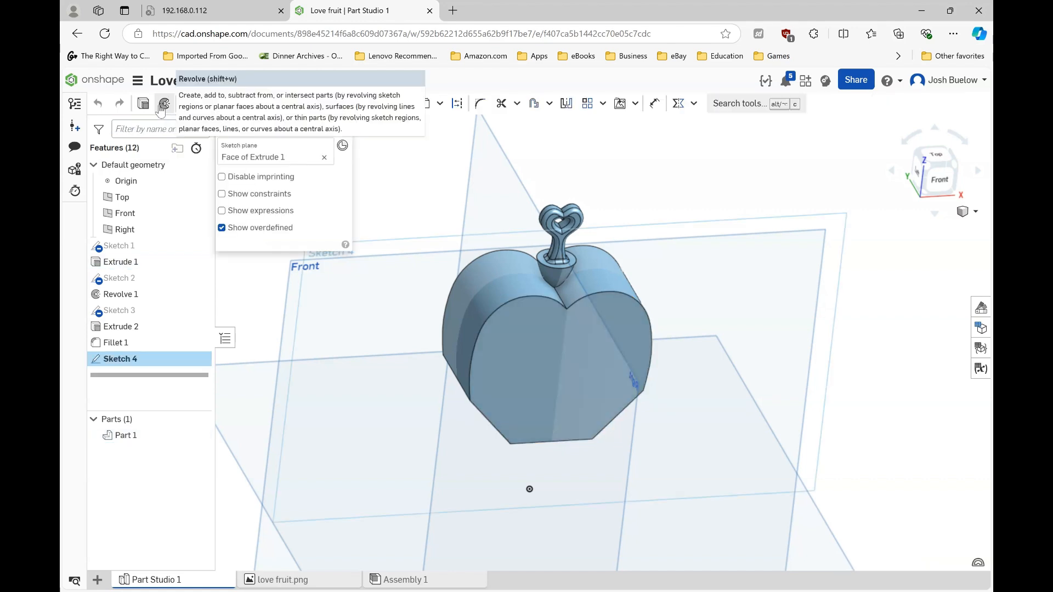
{"action": "key", "text": "n"}
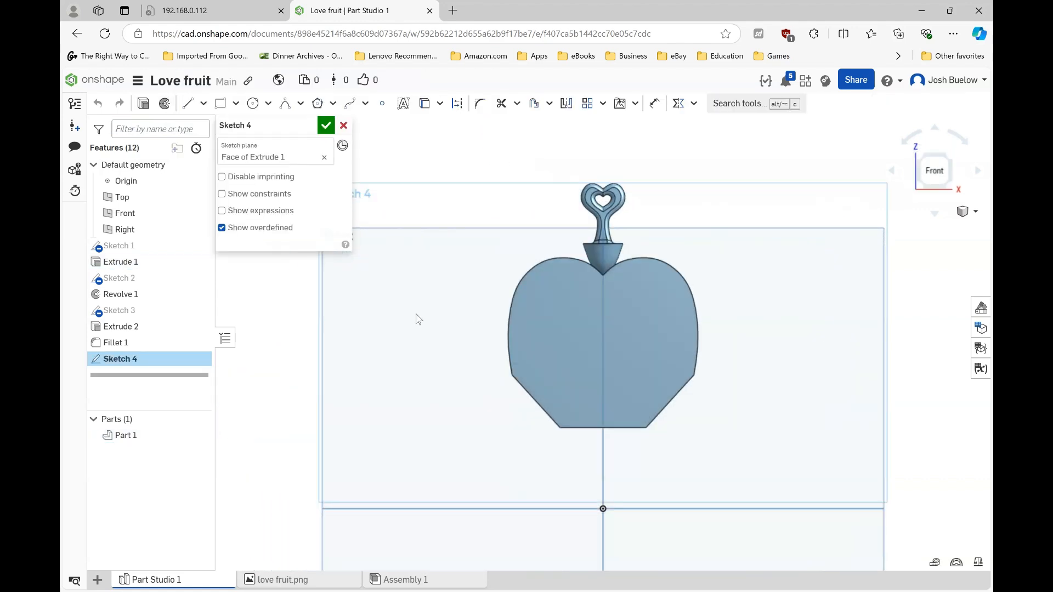
{"action": "scroll", "coordinate": [631, 339], "scroll_direction": "up", "scroll_amount": 2}
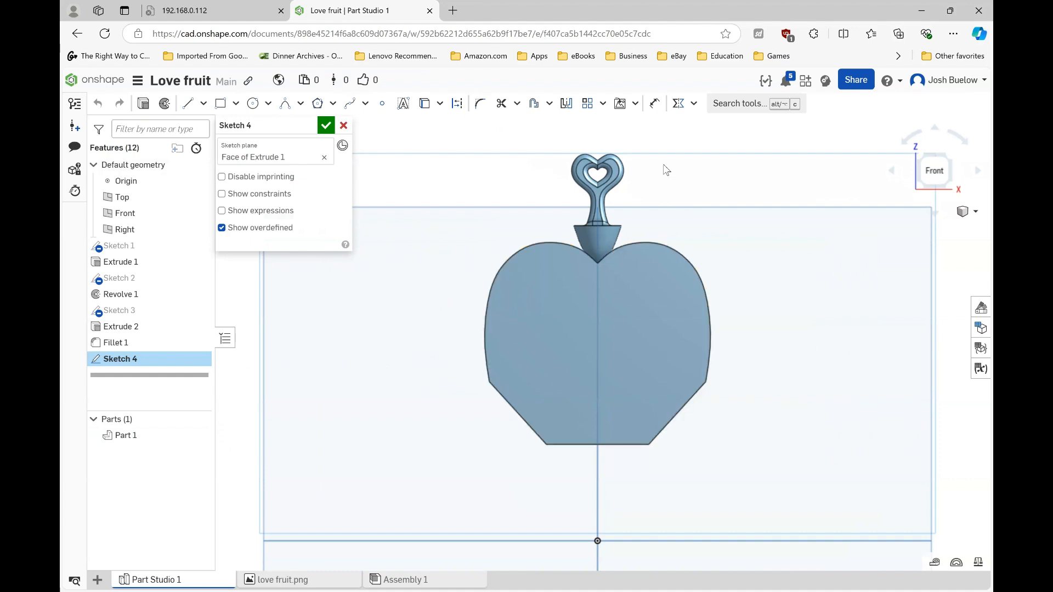
Step: Insert the love fruit.png image into the sketch over the heart body, about 95 mm high
{"action": "left_click", "coordinate": [620, 104]}
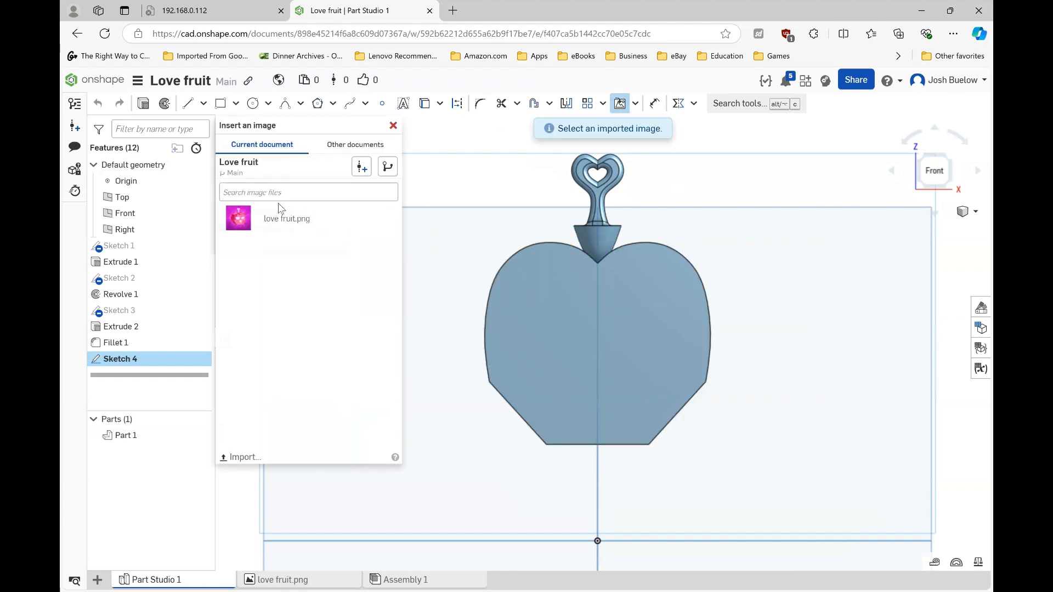
{"action": "left_click", "coordinate": [266, 218]}
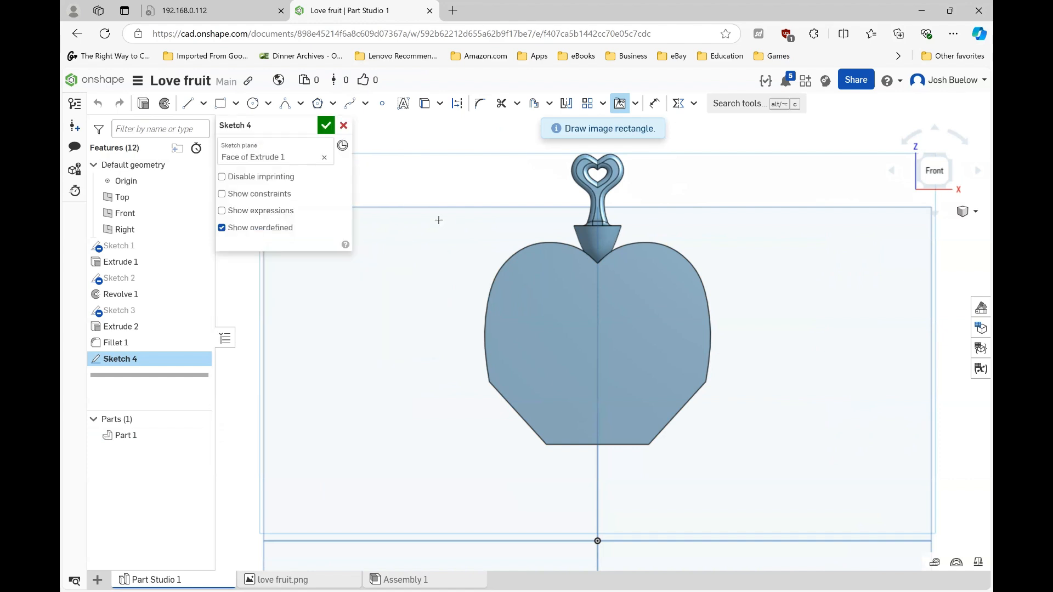
{"action": "left_click", "coordinate": [395, 454]}
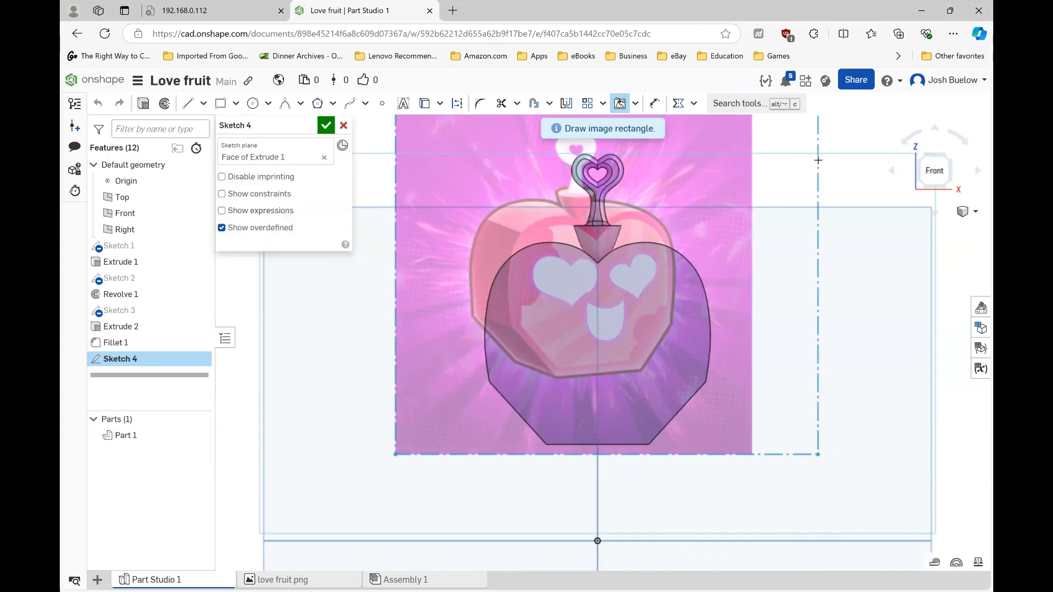
{"action": "left_click", "coordinate": [837, 263]}
Step: Set the height of the reference image to 100 mm
{"action": "key", "text": "d"}
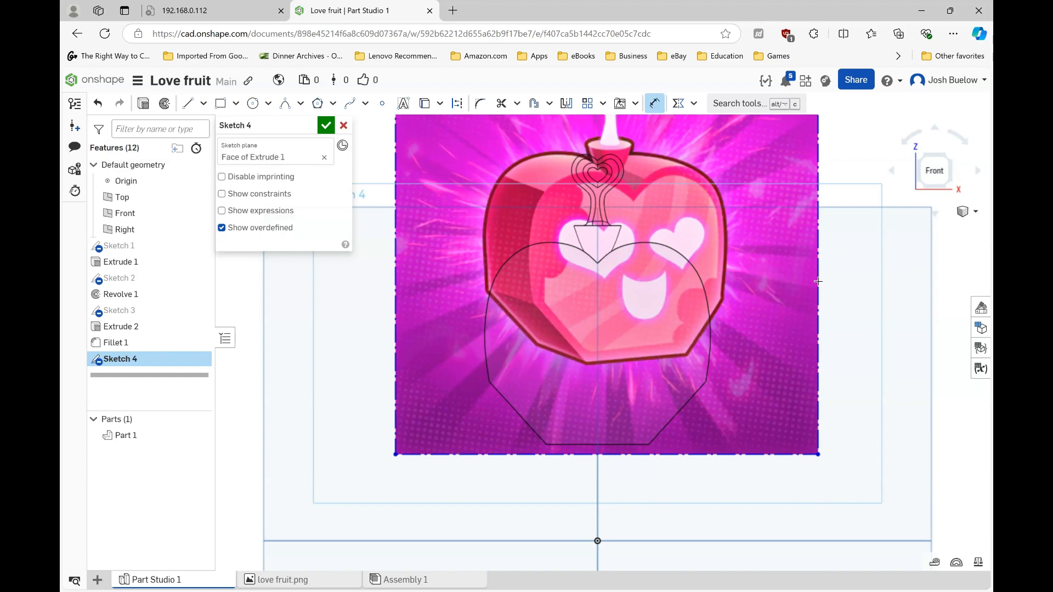
{"action": "left_click", "coordinate": [818, 282]}
{"action": "left_click", "coordinate": [865, 283]}
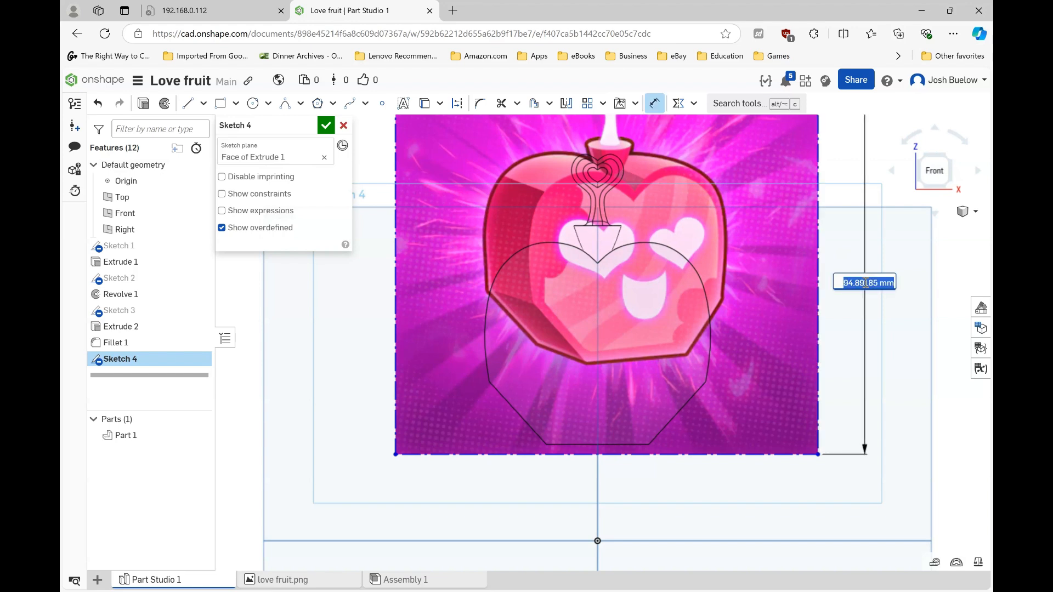
{"action": "type", "text": "100"}
{"action": "key", "text": "Return"}
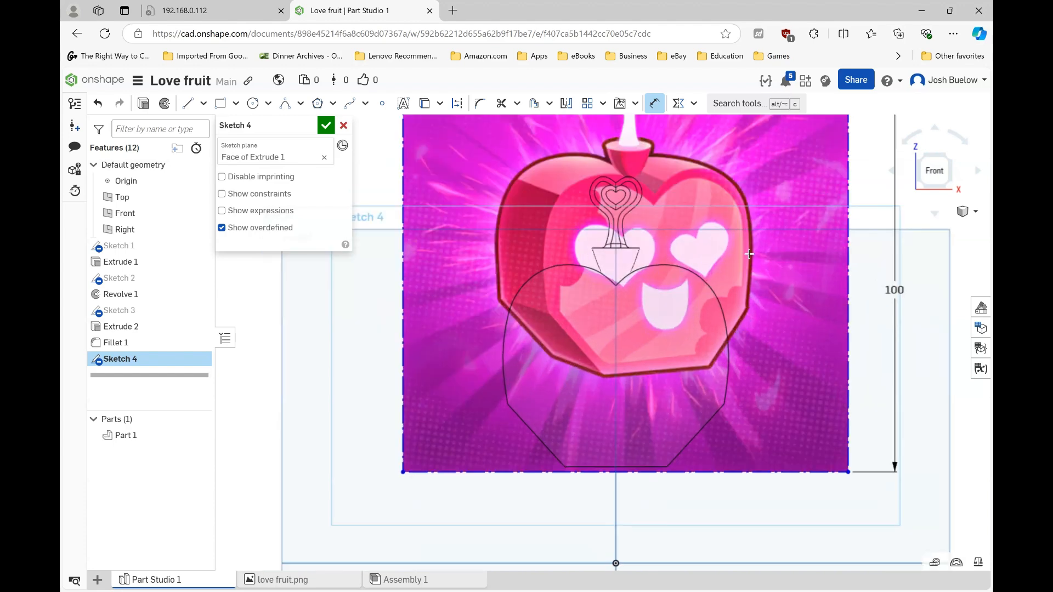
{"action": "key", "text": "Escape"}
Step: Move the reference image so its heart-shaped face lies over the front face of the body, with the bottom edges and top notches roughly aligned
{"action": "mouse_move", "coordinate": [726, 195]}
{"action": "left_mouse_down"}
{"action": "mouse_move", "coordinate": [716, 243]}
{"action": "mouse_move", "coordinate": [680, 284]}
{"action": "left_mouse_up"}
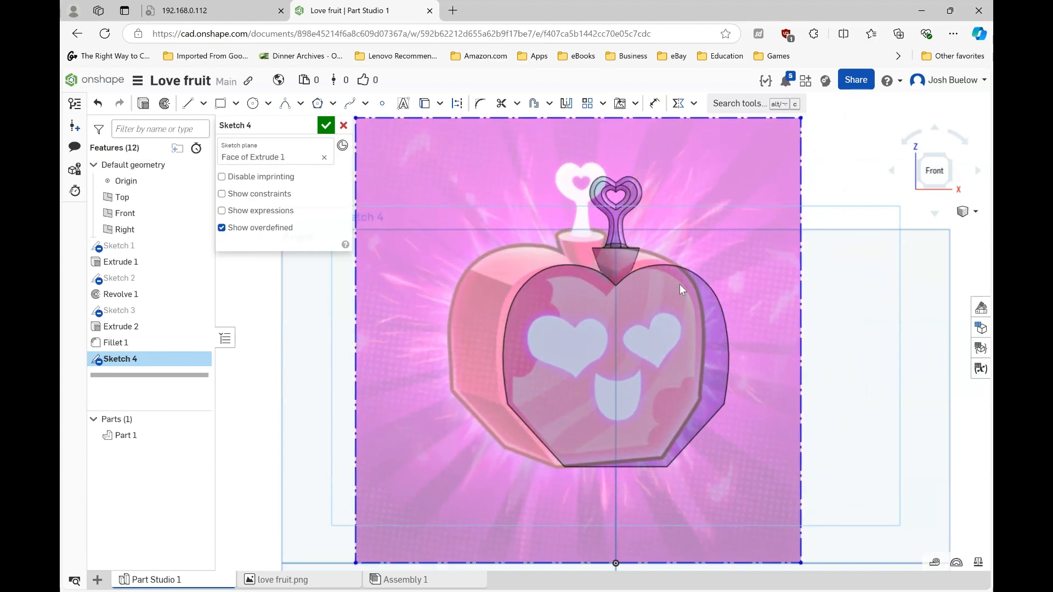
{"action": "scroll", "coordinate": [627, 317], "scroll_direction": "up", "scroll_amount": 1}
{"action": "scroll", "coordinate": [617, 317], "scroll_direction": "up", "scroll_amount": 1}
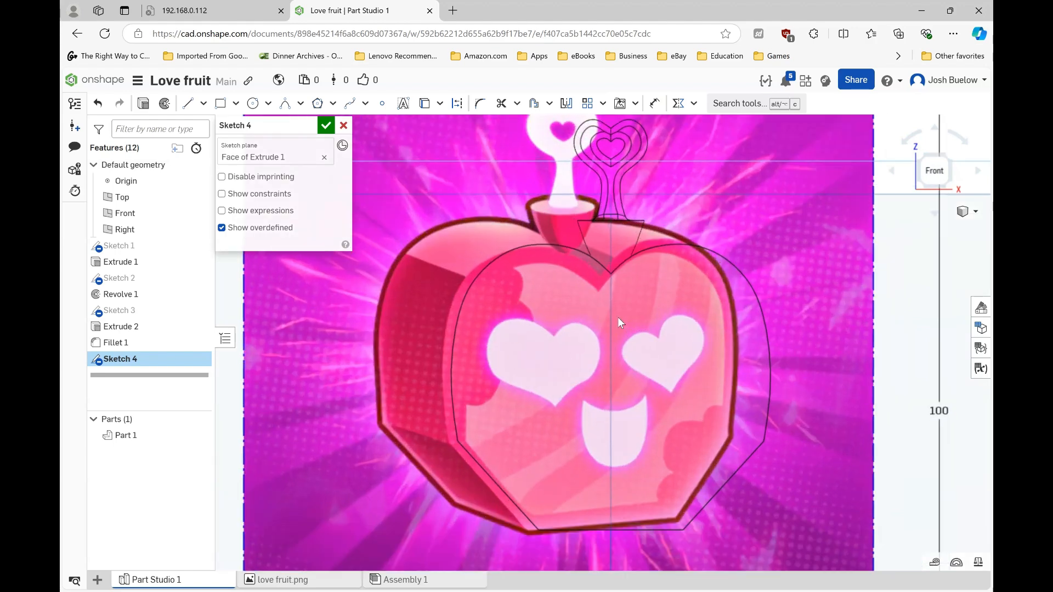
{"action": "scroll", "coordinate": [719, 271], "scroll_direction": "down", "scroll_amount": 1}
{"action": "scroll", "coordinate": [787, 242], "scroll_direction": "down", "scroll_amount": 1}
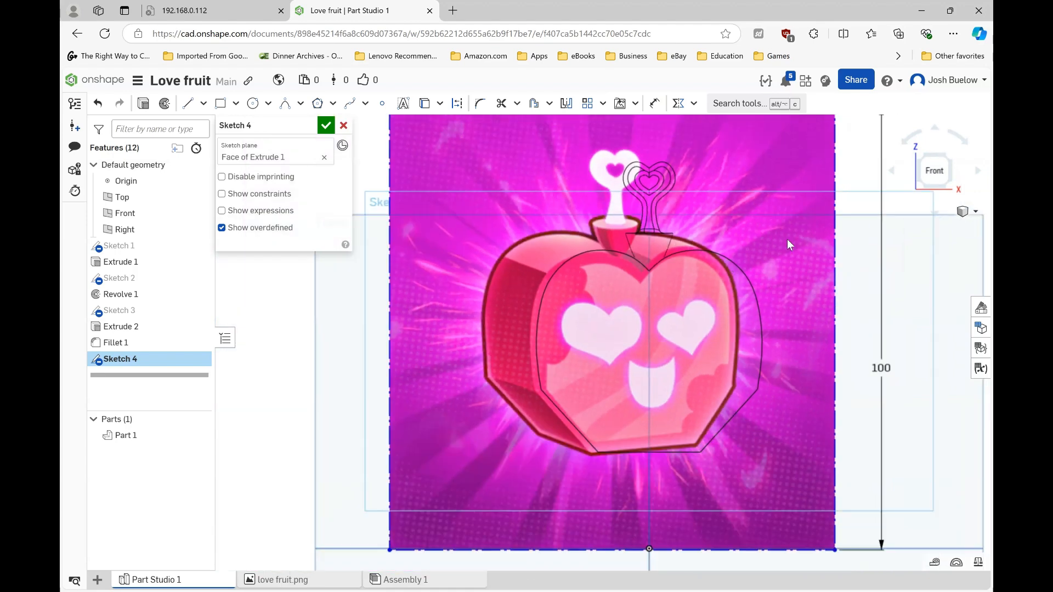
{"action": "scroll", "coordinate": [786, 240], "scroll_direction": "up", "scroll_amount": 1}
{"action": "left_click_drag", "start_coordinate": [787, 242], "coordinate": [789, 242]}
{"action": "scroll", "coordinate": [607, 350], "scroll_direction": "up", "scroll_amount": 1}
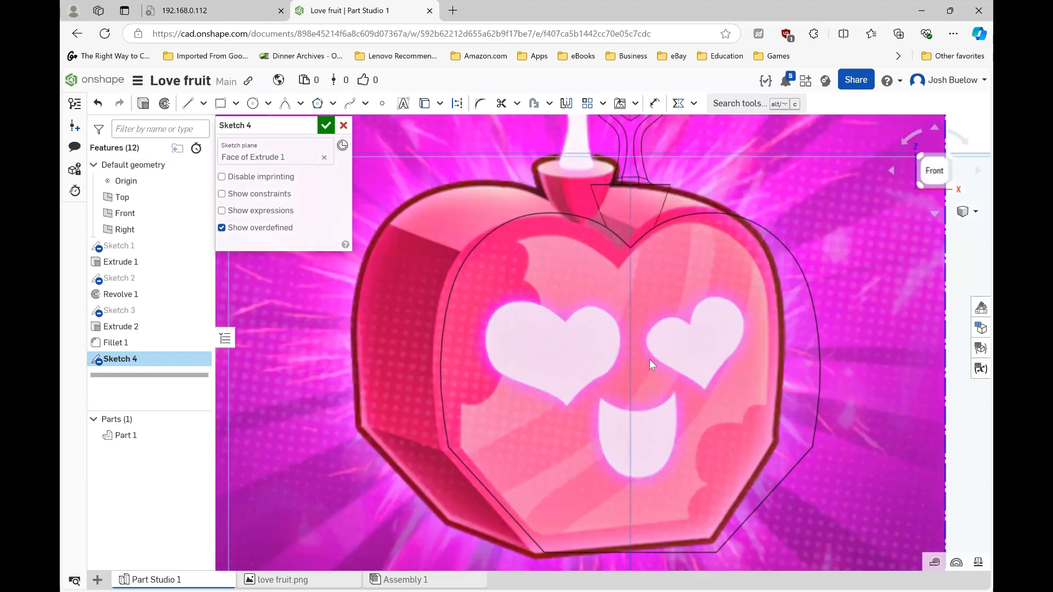
{"action": "scroll", "coordinate": [633, 334], "scroll_direction": "down", "scroll_amount": 2}
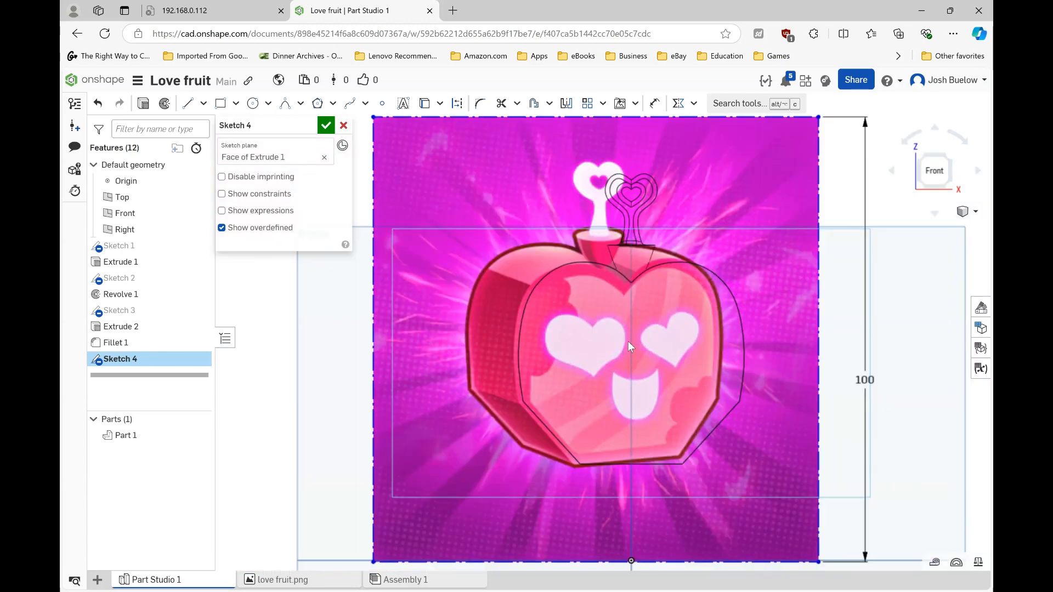
{"action": "scroll", "coordinate": [628, 341], "scroll_direction": "up", "scroll_amount": 1}
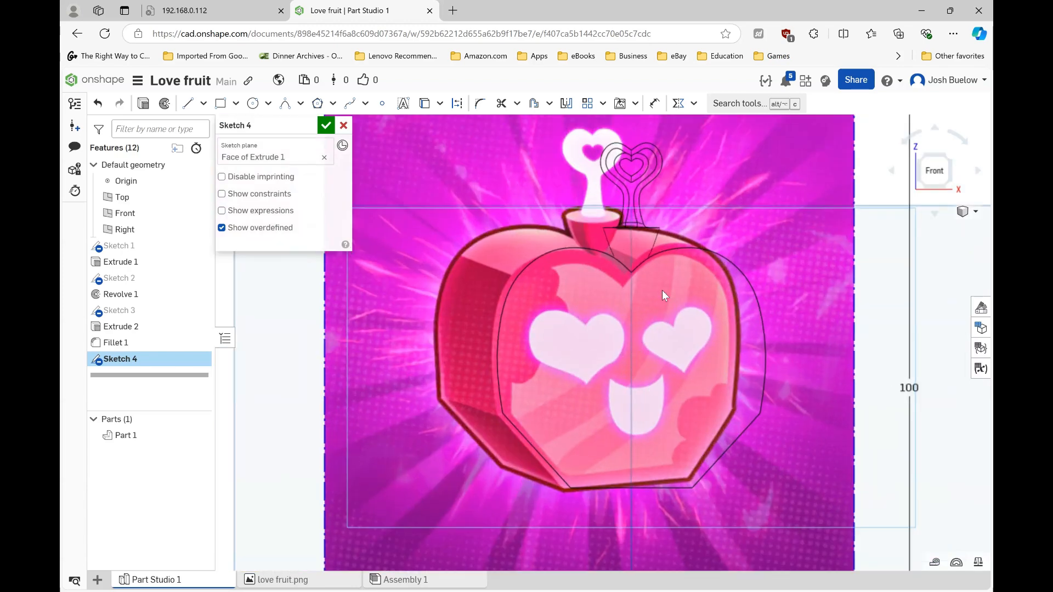
{"action": "scroll", "coordinate": [638, 310], "scroll_direction": "down", "scroll_amount": 1}
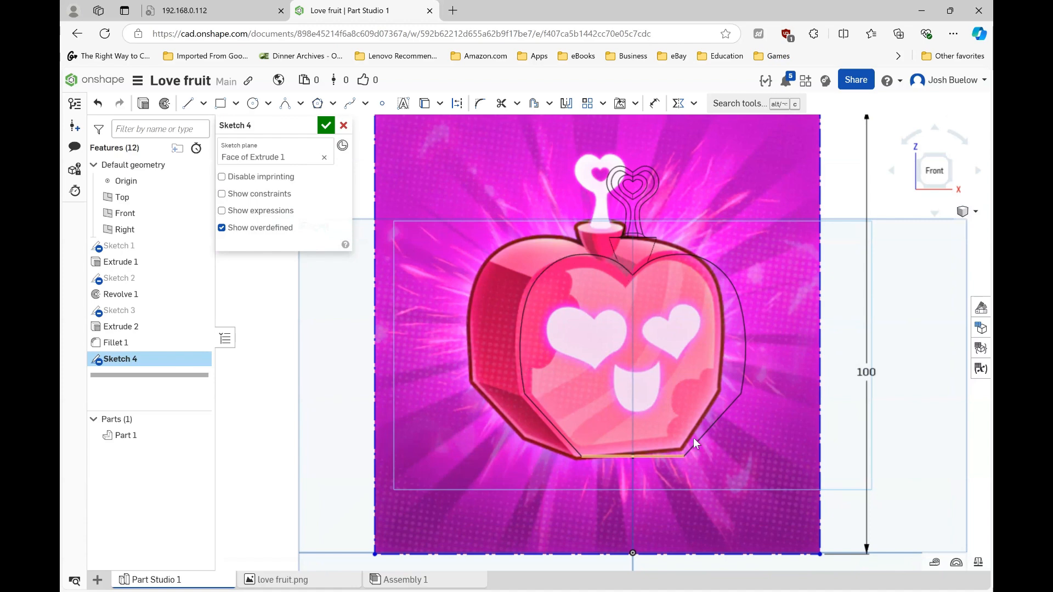
{"action": "left_click_drag", "start_coordinate": [792, 295], "coordinate": [794, 295]}
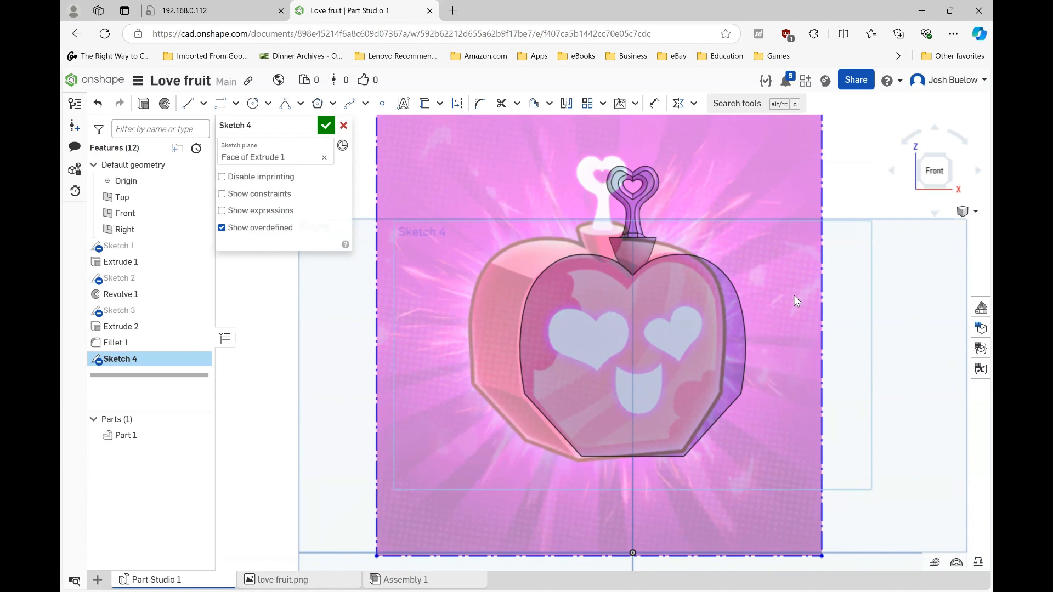
Step: Trace the left half of the larger heart eye with a spline from its top notch down to its bottom tip
{"action": "scroll", "coordinate": [614, 357], "scroll_direction": "up", "scroll_amount": 3}
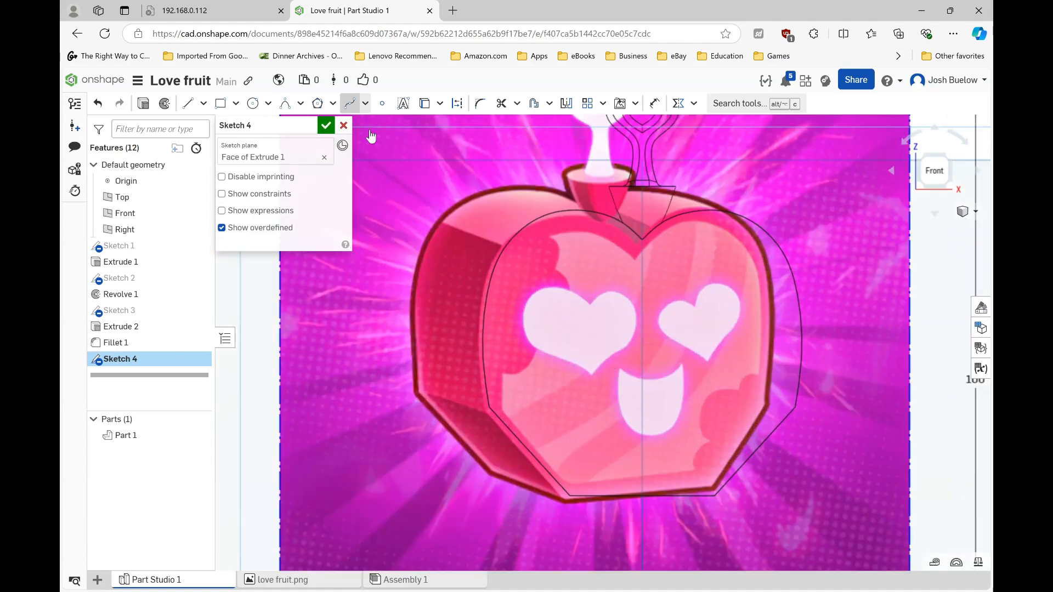
{"action": "left_click", "coordinate": [349, 103]}
{"action": "scroll", "coordinate": [600, 292], "scroll_direction": "up", "scroll_amount": 4}
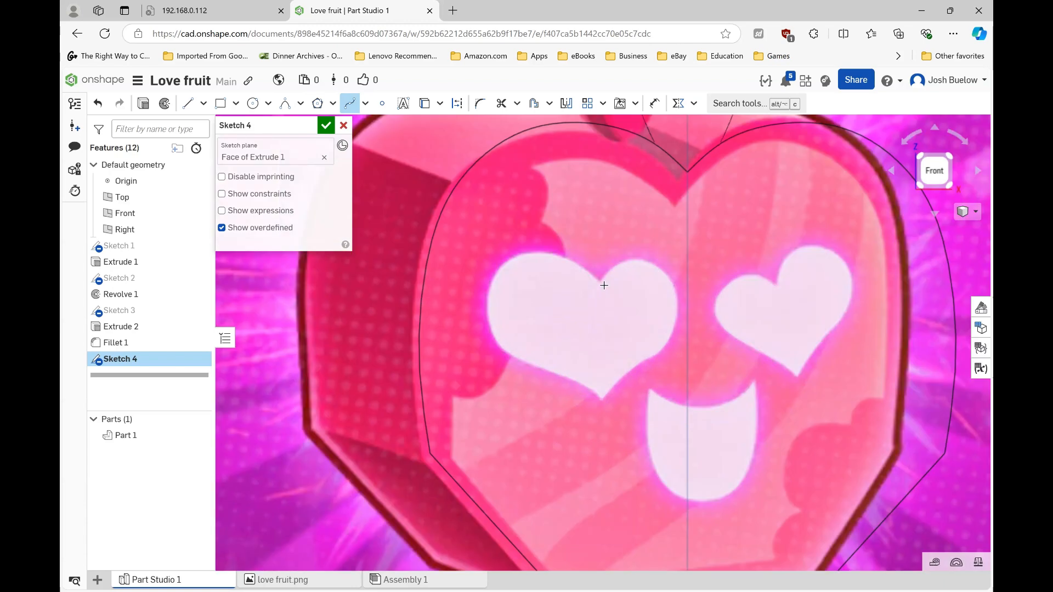
{"action": "left_click", "coordinate": [544, 254]}
{"action": "left_click", "coordinate": [488, 318]}
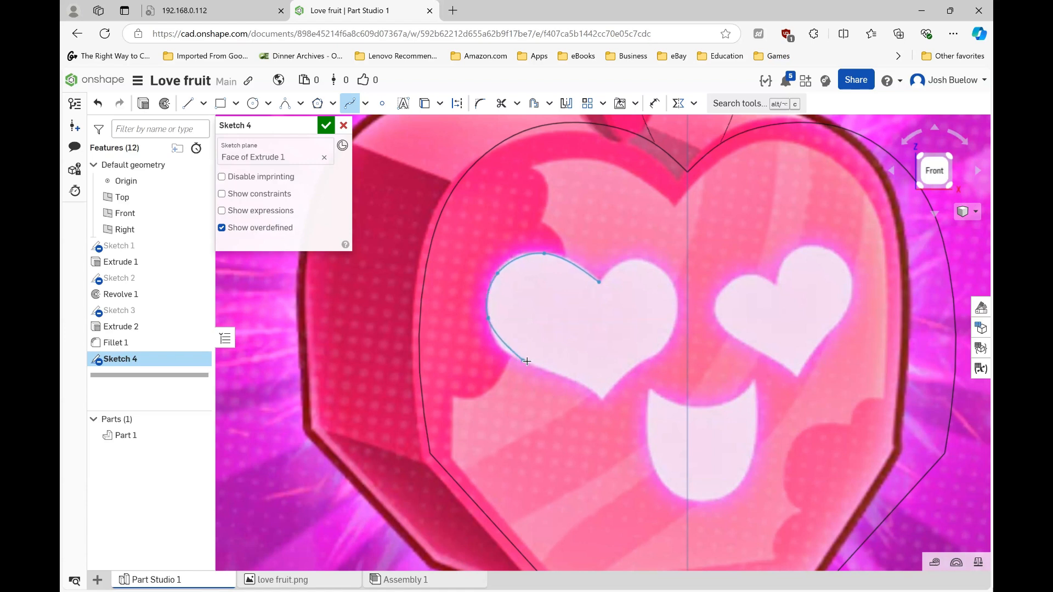
{"action": "left_click", "coordinate": [523, 361]}
{"action": "left_click", "coordinate": [571, 377]}
{"action": "double_click", "coordinate": [594, 391]}
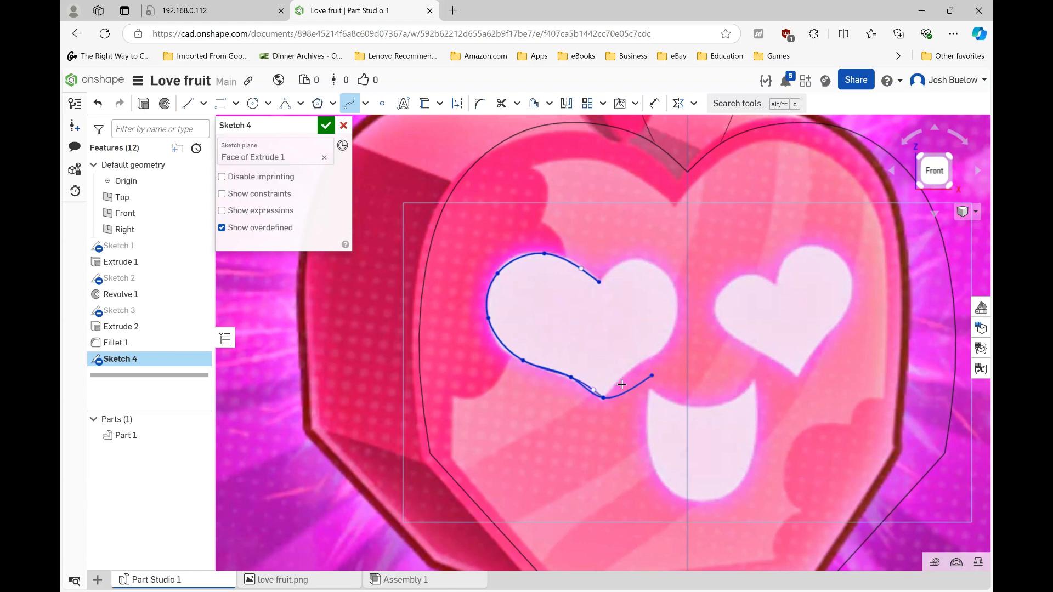
Step: Trace the right half of the larger heart eye with a spline from the bottom tip back to the top notch, closing the outline
{"action": "left_click", "coordinate": [603, 397]}
{"action": "left_click", "coordinate": [621, 374]}
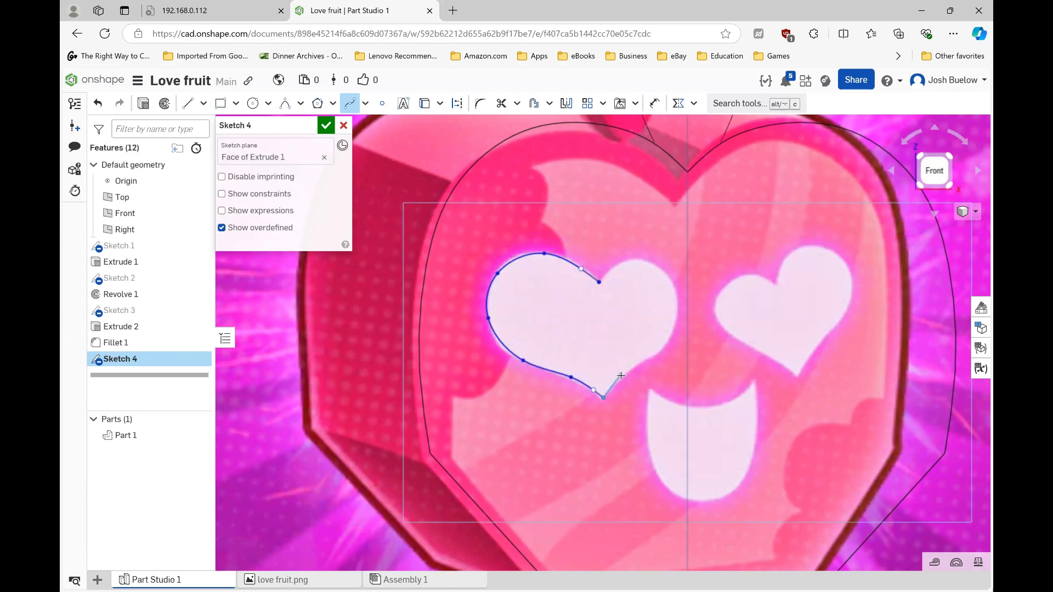
{"action": "left_click", "coordinate": [634, 369]}
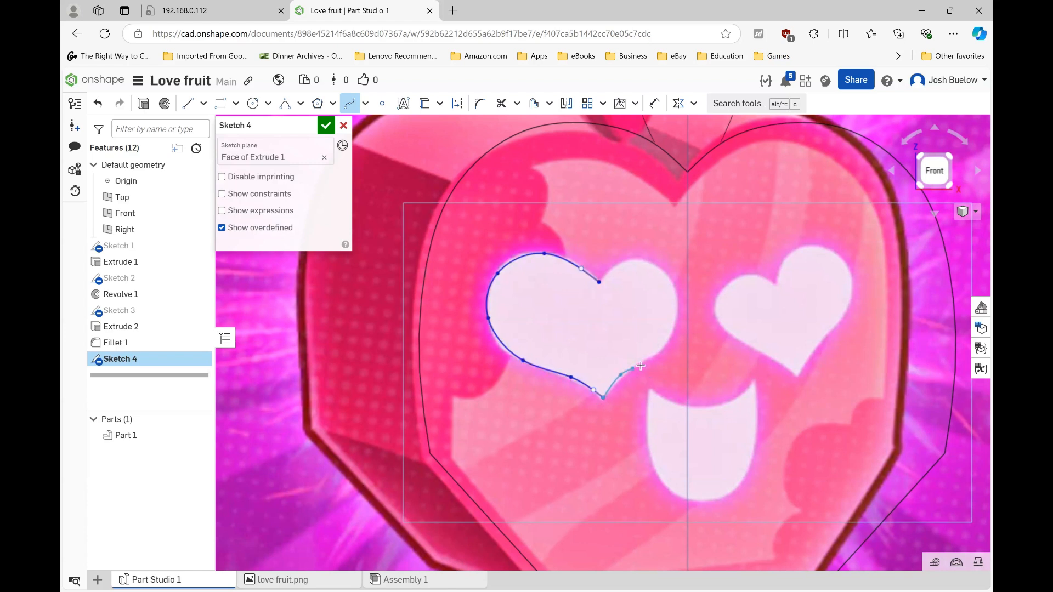
{"action": "left_click", "coordinate": [675, 322]}
{"action": "left_click", "coordinate": [671, 278]}
{"action": "left_click", "coordinate": [635, 260]}
{"action": "left_click", "coordinate": [611, 269]}
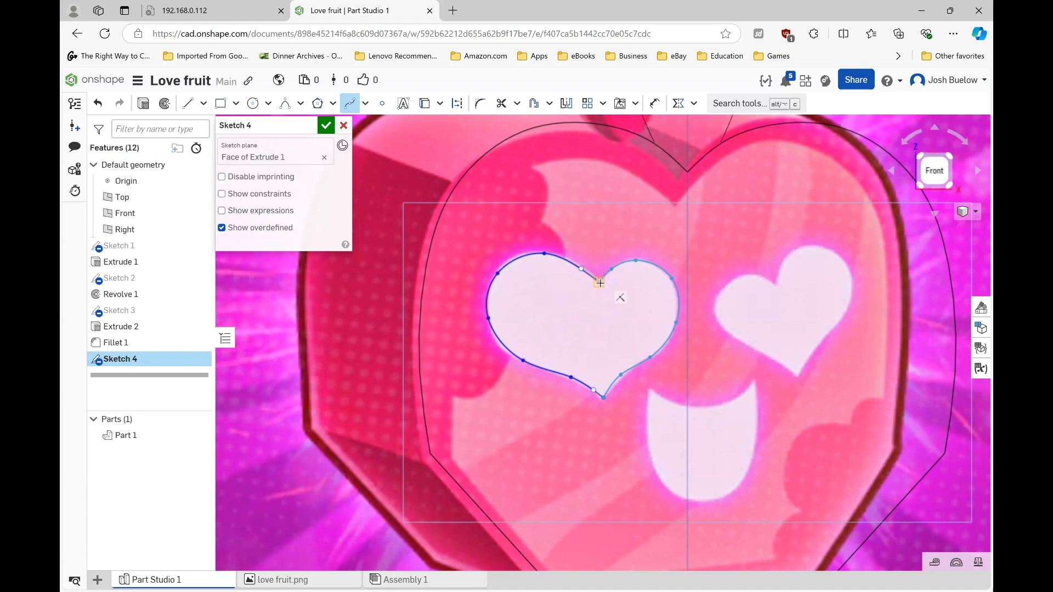
{"action": "left_click", "coordinate": [599, 283]}
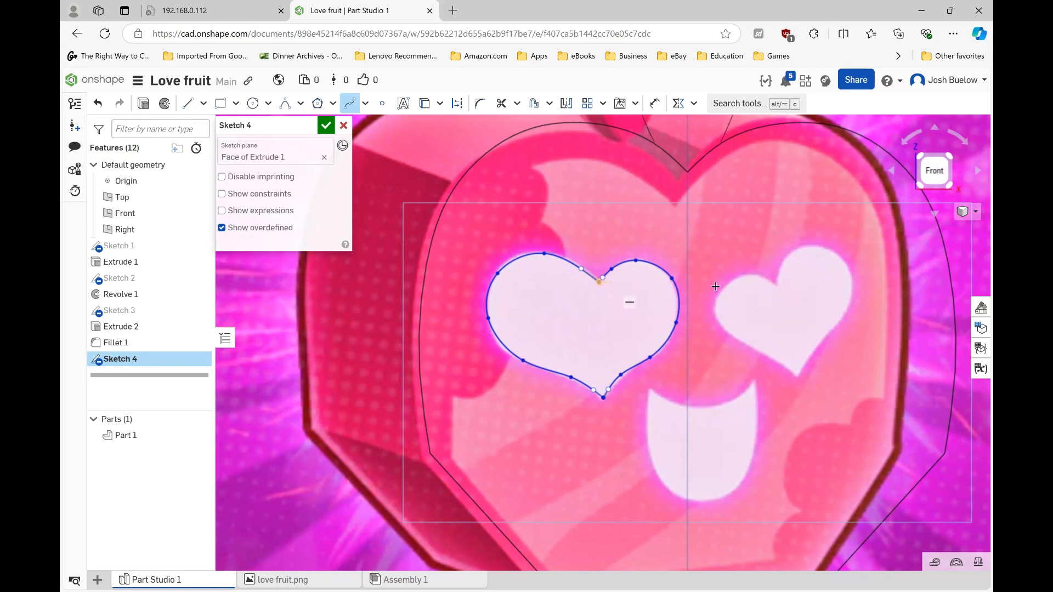
Step: Trace the left half of the smaller heart eye with a spline from its top notch down to its bottom tip
{"action": "left_click", "coordinate": [775, 284]}
{"action": "left_click", "coordinate": [753, 274]}
{"action": "left_click", "coordinate": [717, 303]}
{"action": "left_click", "coordinate": [761, 349]}
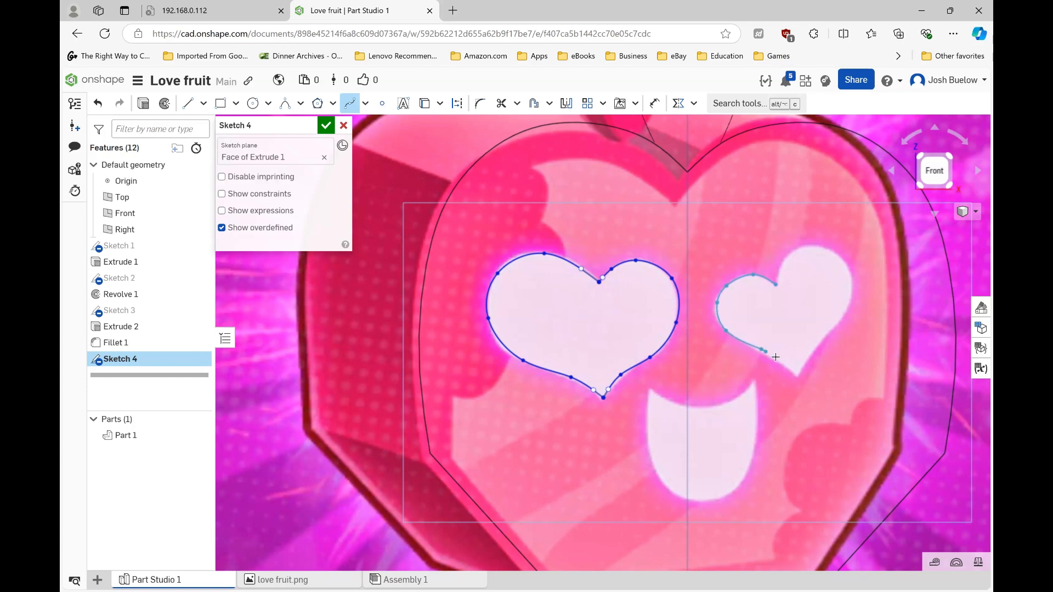
{"action": "left_click", "coordinate": [797, 377]}
{"action": "key", "text": "Escape"}
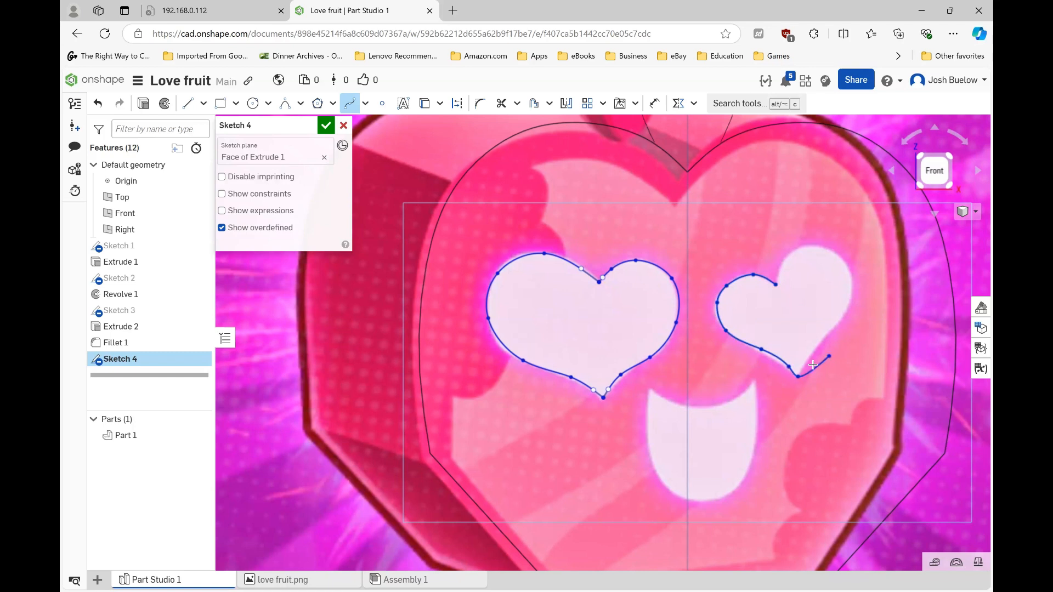
Step: Trace the right half of the smaller heart eye with a spline from the bottom tip up to the notch, closing the outline
{"action": "left_click", "coordinate": [798, 376]}
{"action": "left_click", "coordinate": [807, 356]}
{"action": "left_click", "coordinate": [823, 337]}
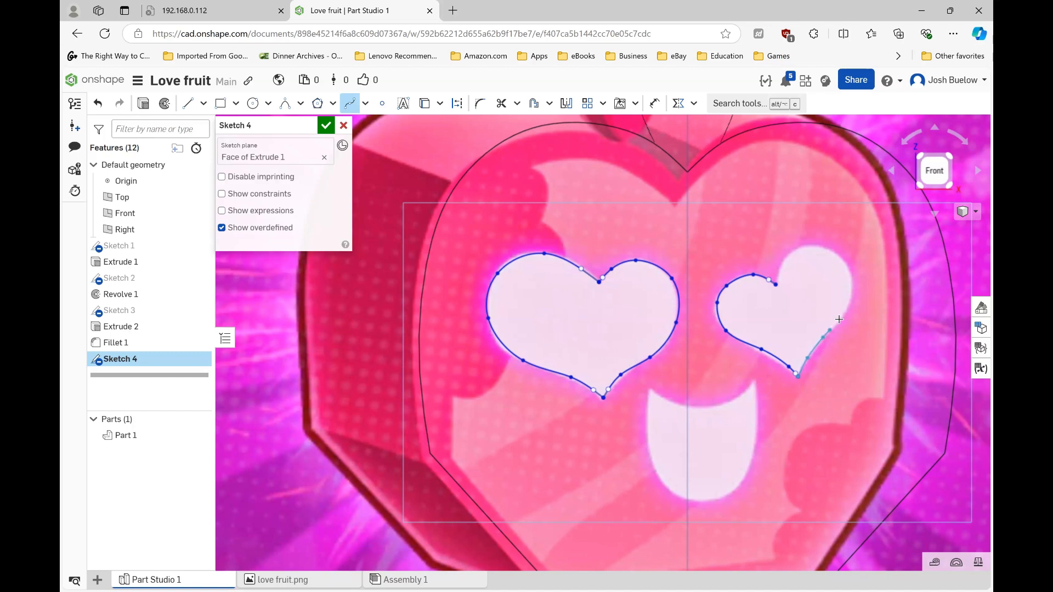
{"action": "left_click", "coordinate": [849, 289]}
{"action": "left_click", "coordinate": [782, 271]}
{"action": "left_click", "coordinate": [775, 283]}
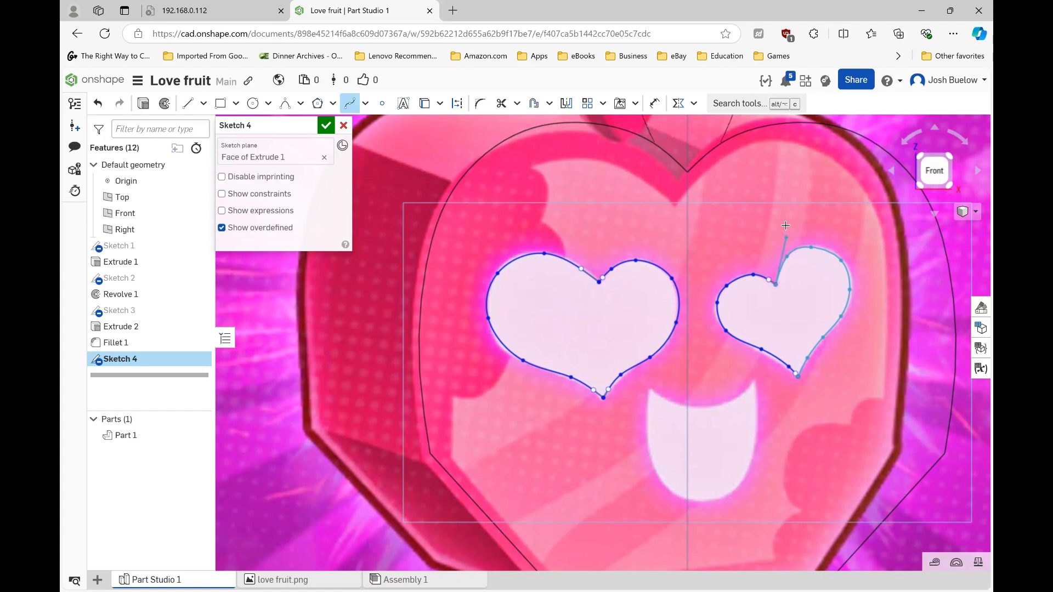
{"action": "key", "text": "Escape"}
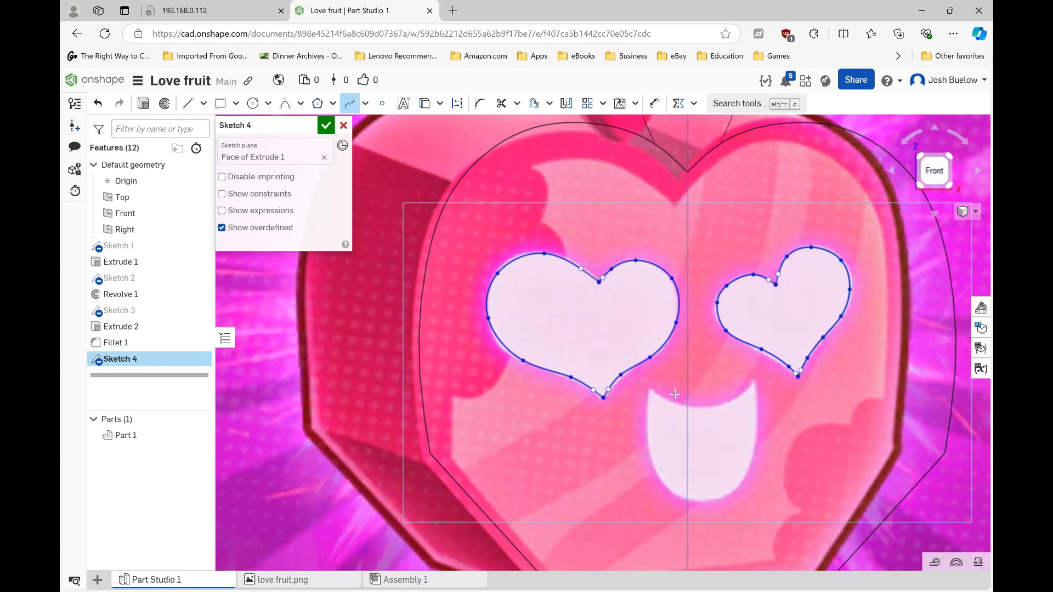
Step: Trace the curved upper edge of the mouth with a spline from one corner to the other
{"action": "left_click", "coordinate": [649, 390]}
{"action": "left_click", "coordinate": [695, 408]}
{"action": "left_click", "coordinate": [732, 402]}
{"action": "double_click", "coordinate": [749, 388]}
Step: Trace the sides and bottom of the mouth with a spline back to the first corner, closing the outline, and finish the sketch
{"action": "left_click", "coordinate": [755, 379]}
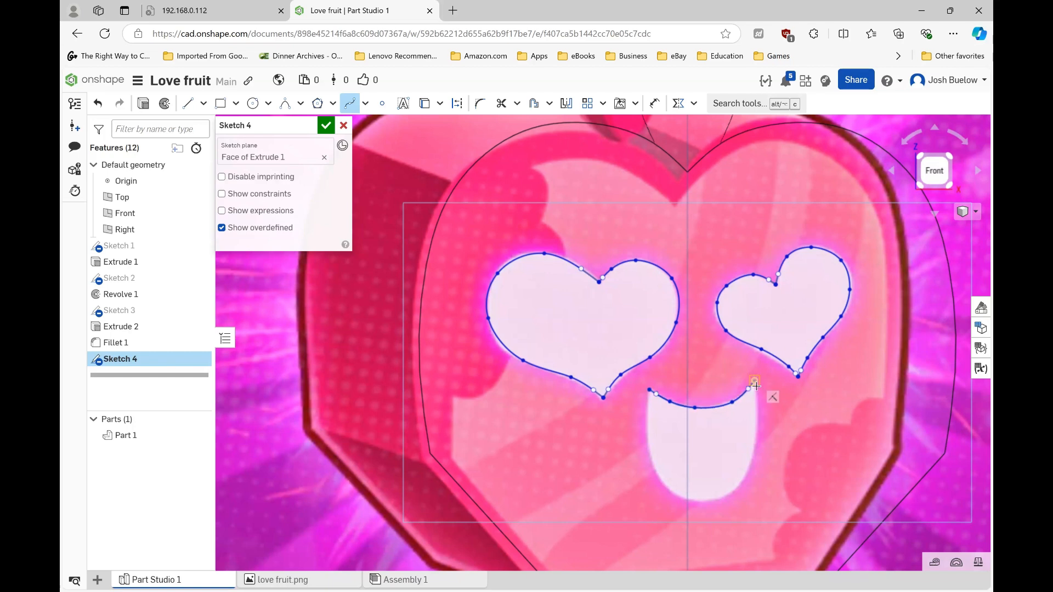
{"action": "left_click", "coordinate": [757, 419]}
{"action": "left_click", "coordinate": [736, 490]}
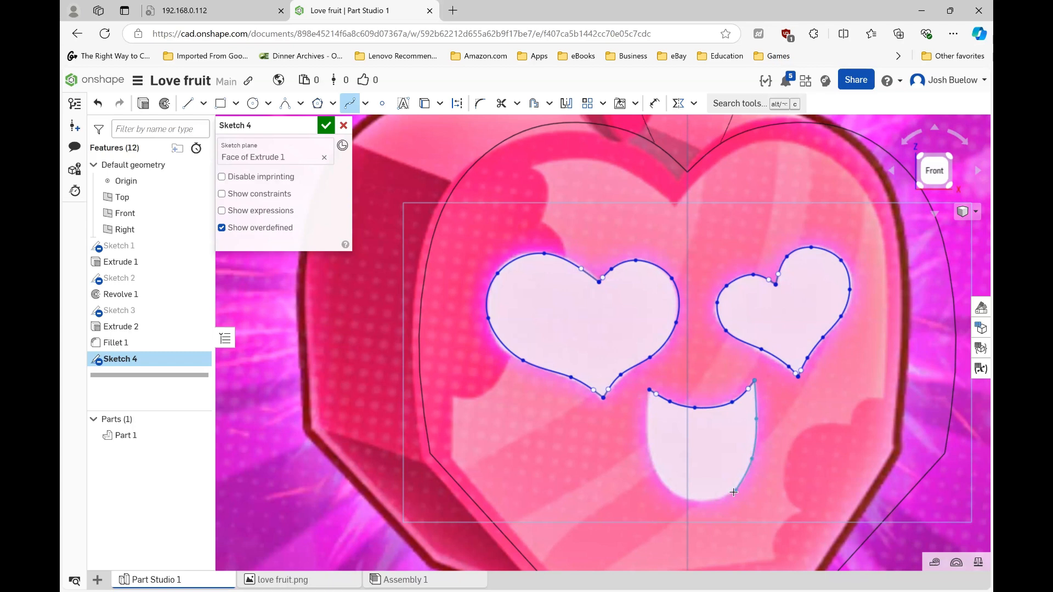
{"action": "left_click", "coordinate": [715, 499]}
{"action": "left_click", "coordinate": [681, 497]}
{"action": "double_click", "coordinate": [650, 390]}
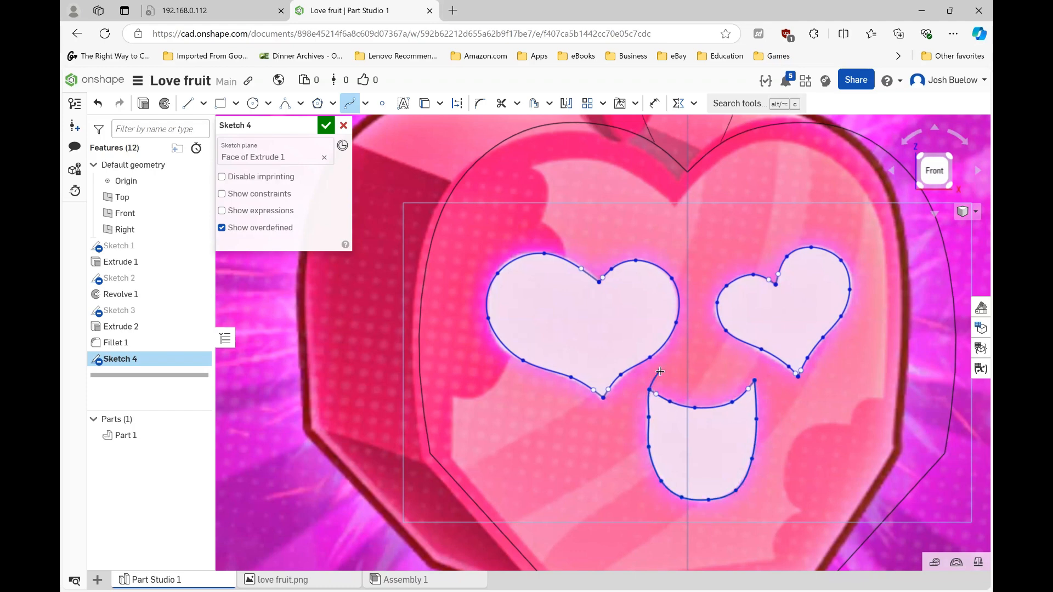
{"action": "scroll", "coordinate": [549, 418], "scroll_direction": "up", "scroll_amount": 4}
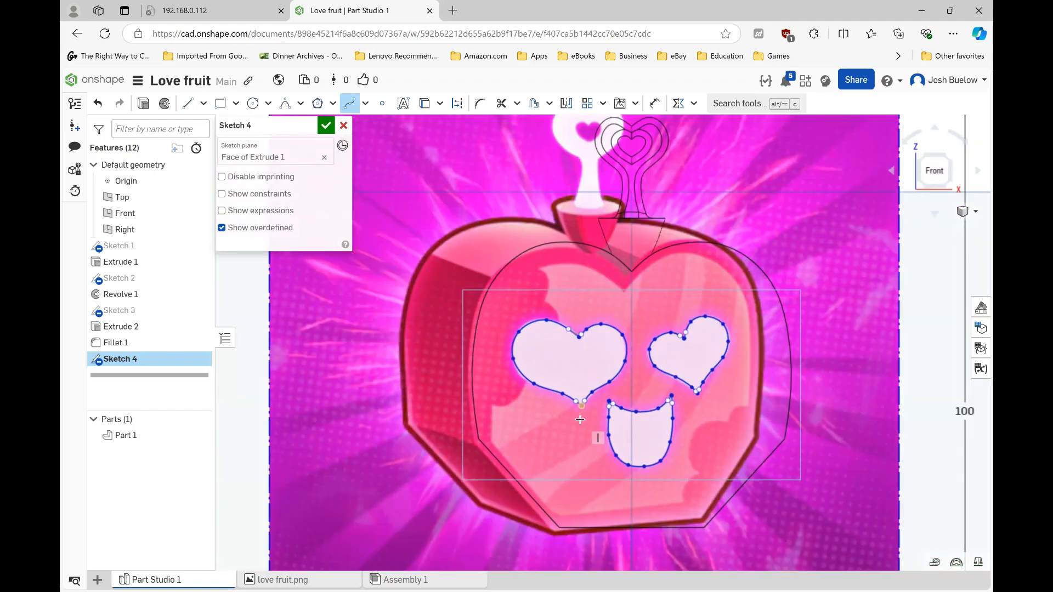
{"action": "scroll", "coordinate": [651, 418], "scroll_direction": "up", "scroll_amount": 1}
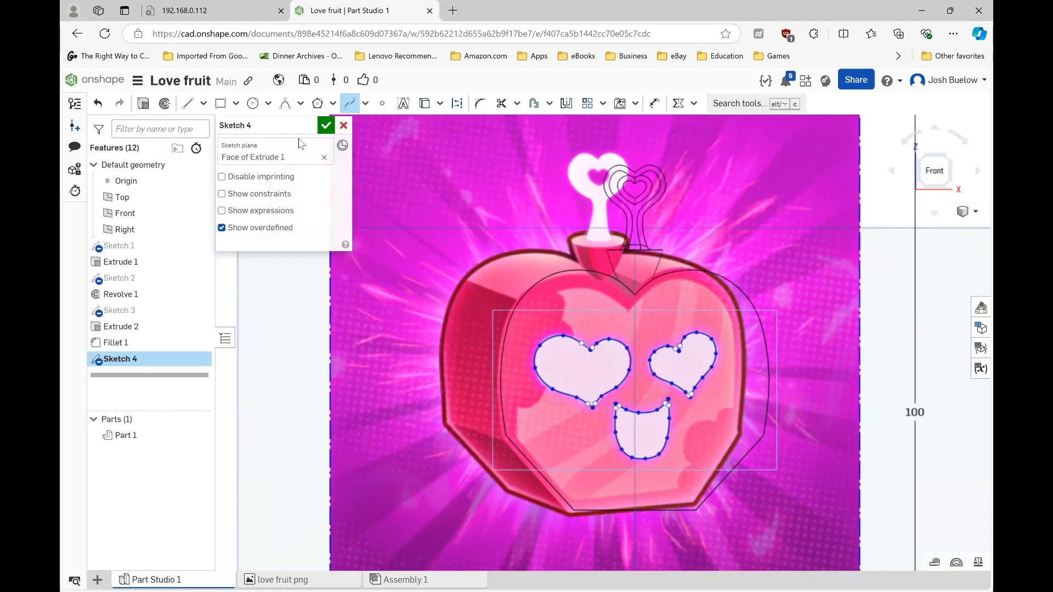
{"action": "left_click", "coordinate": [325, 126]}
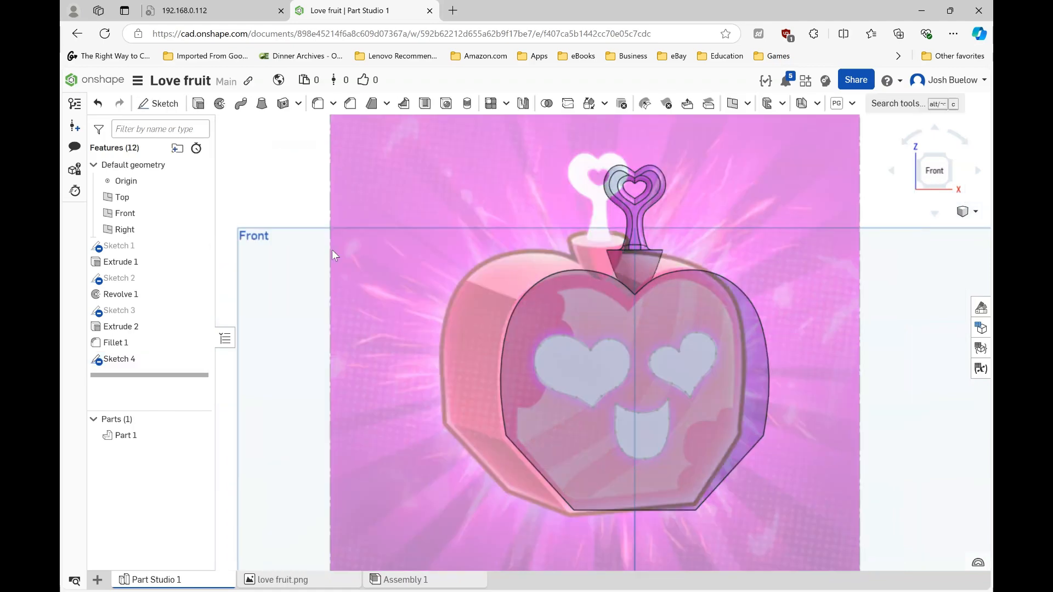
Step: Extrude both heart eye regions and the mouth region 2 mm into the heart body as new parts
{"action": "left_click", "coordinate": [197, 104]}
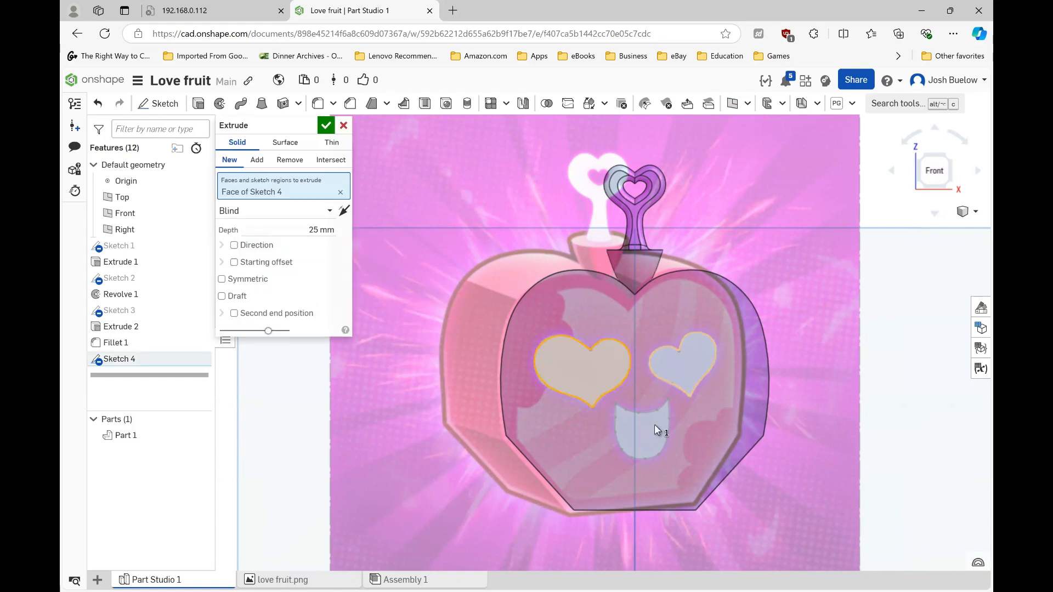
{"action": "left_click", "coordinate": [643, 437]}
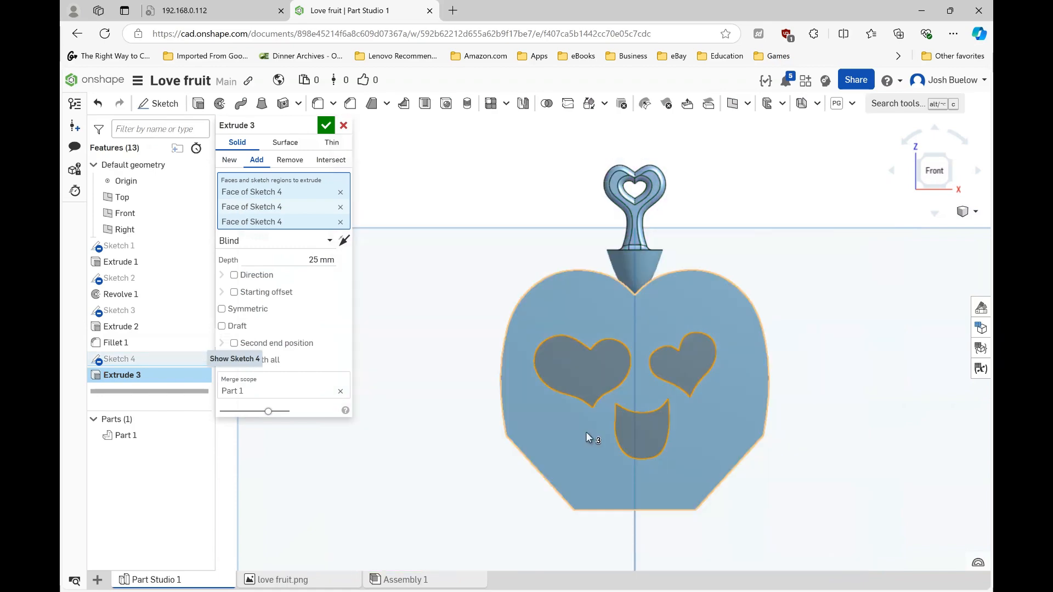
{"action": "mouse_move", "coordinate": [585, 432]}
{"action": "right_mouse_down"}
{"action": "mouse_move", "coordinate": [629, 452]}
{"action": "mouse_move", "coordinate": [621, 427]}
{"action": "mouse_move", "coordinate": [574, 386]}
{"action": "right_mouse_up"}
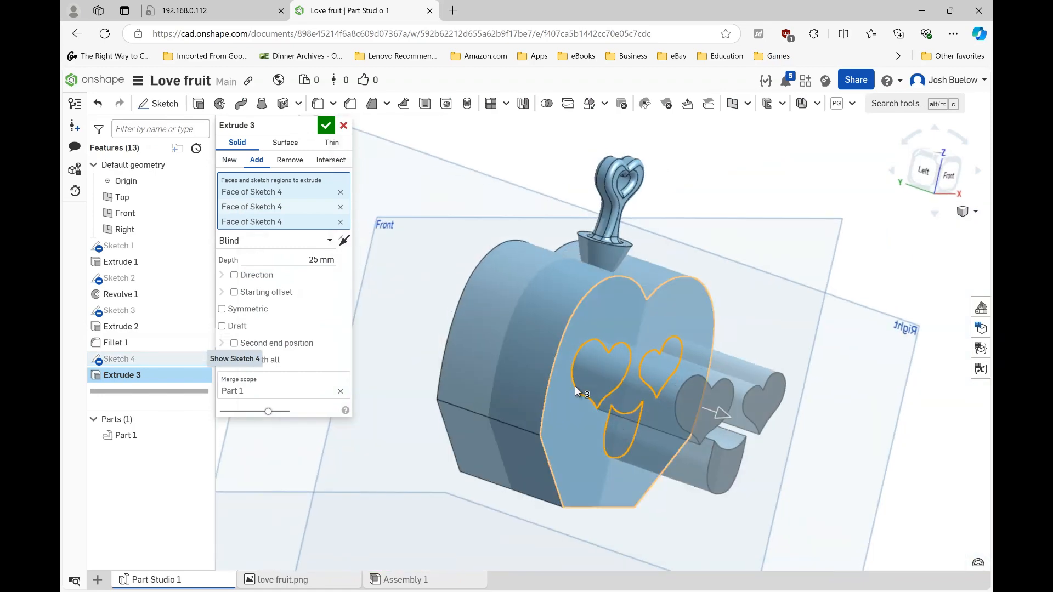
{"action": "right_click_drag", "start_coordinate": [580, 458], "coordinate": [548, 409]}
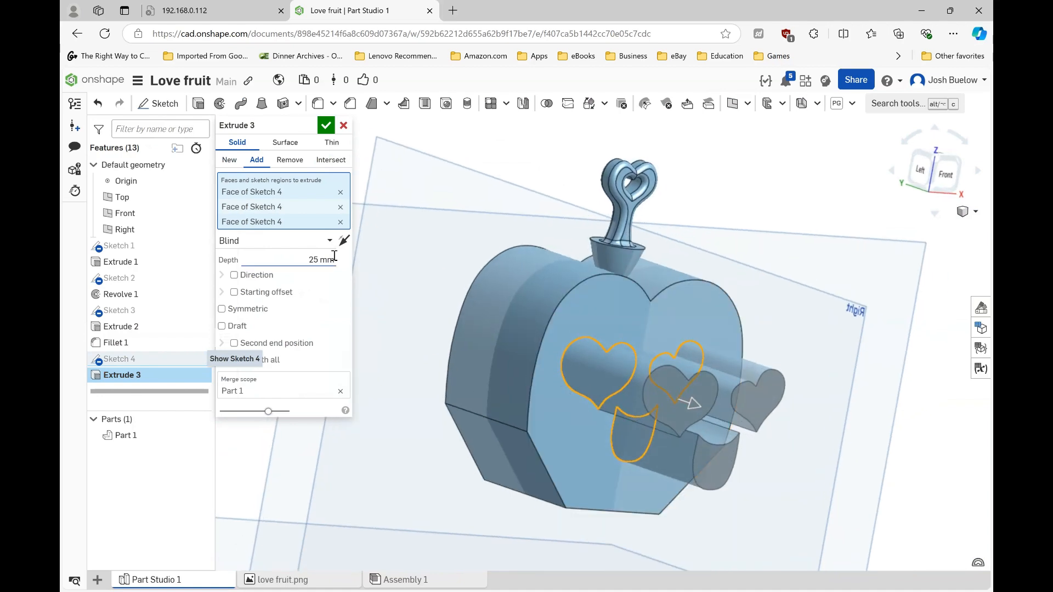
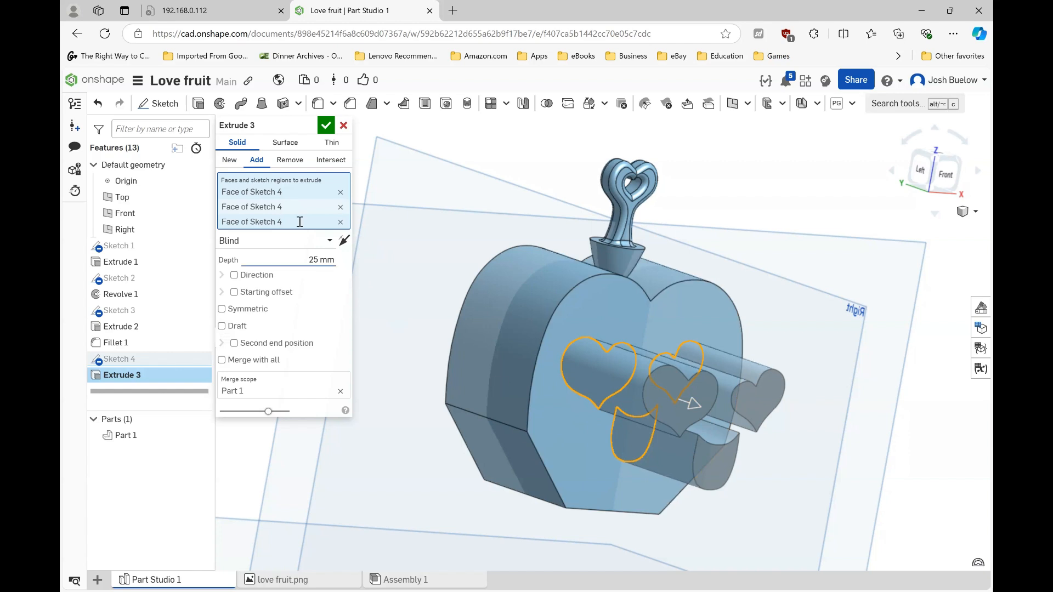
{"action": "left_click", "coordinate": [230, 164]}
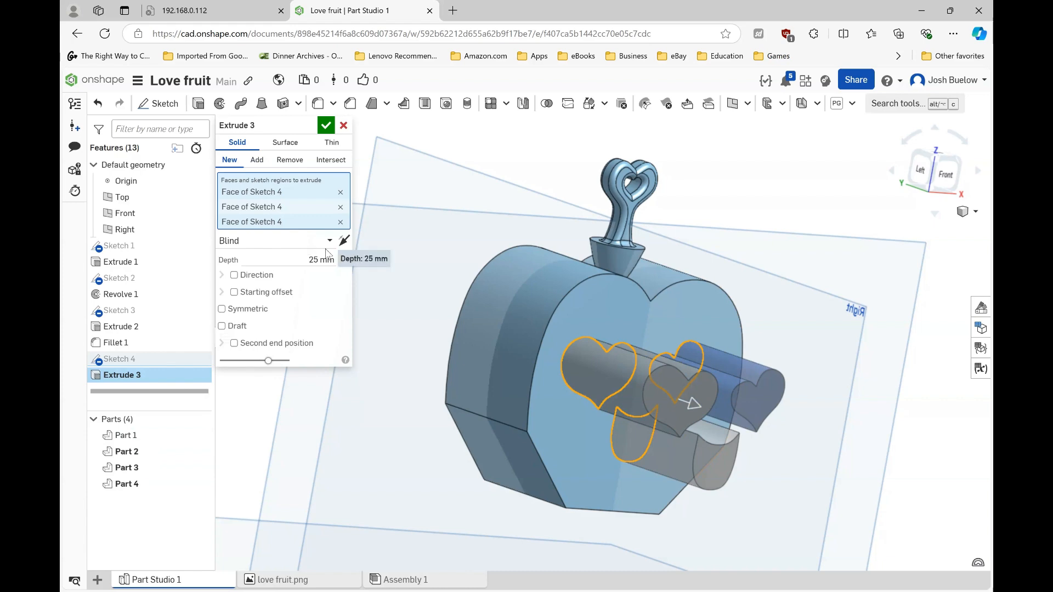
{"action": "left_click", "coordinate": [344, 242]}
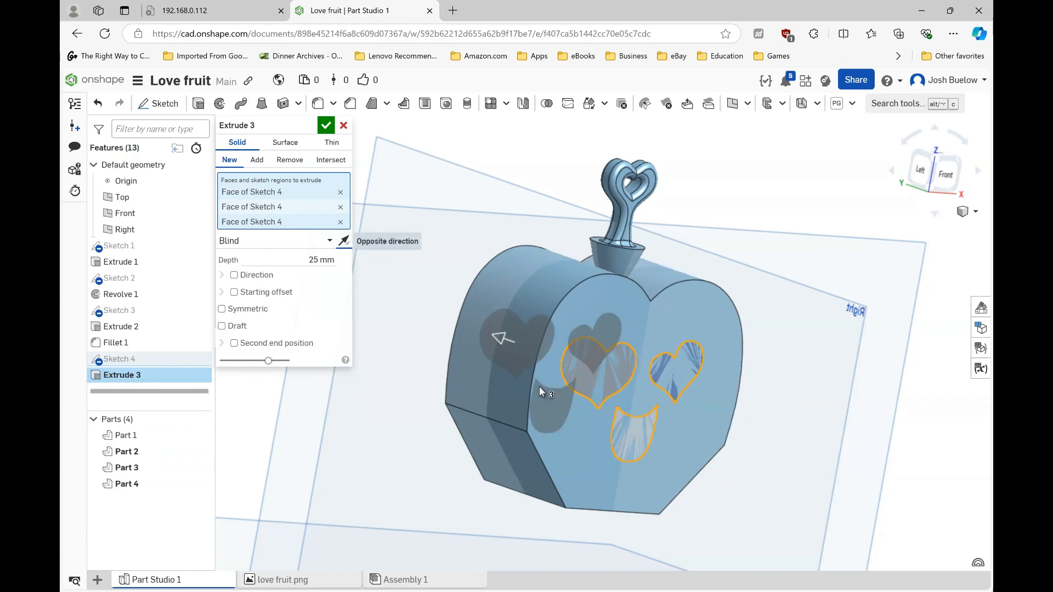
{"action": "right_click_drag", "start_coordinate": [542, 400], "coordinate": [553, 430]}
{"action": "scroll", "coordinate": [551, 386], "scroll_direction": "up", "scroll_amount": 2}
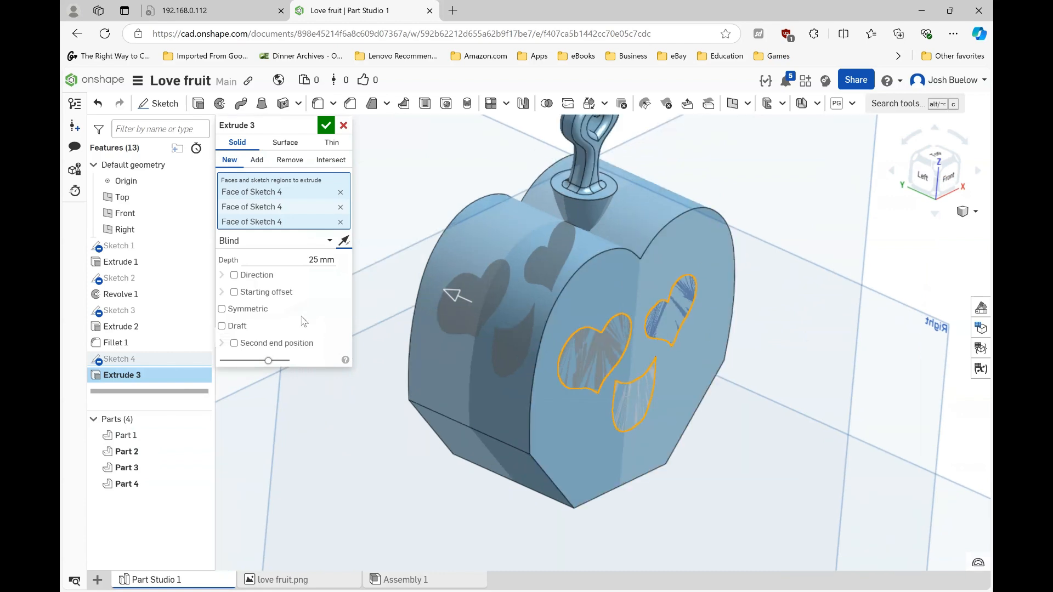
{"action": "left_click", "coordinate": [317, 259]}
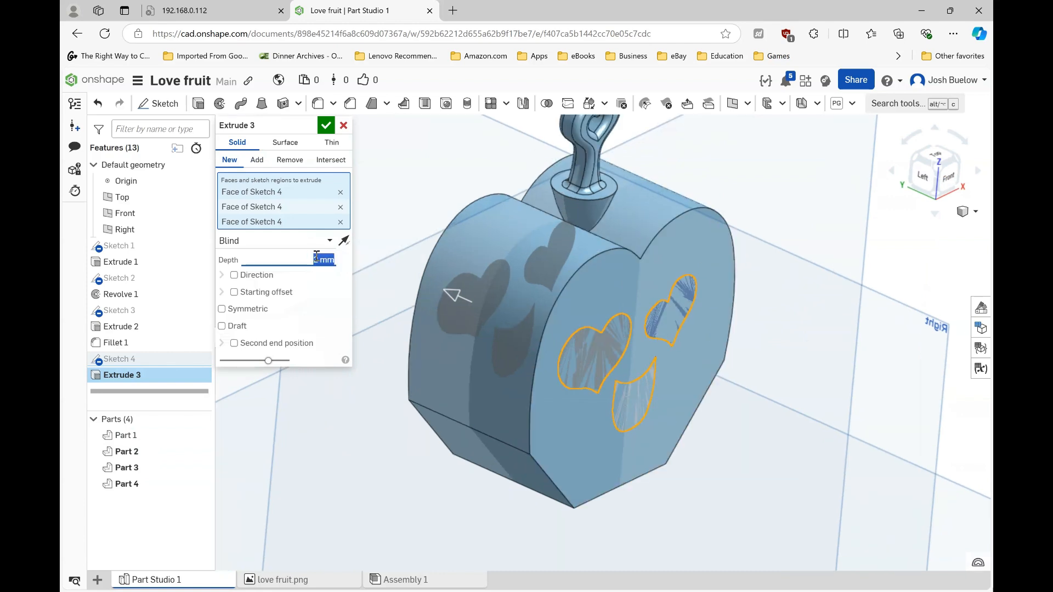
{"action": "scroll", "coordinate": [573, 411], "scroll_direction": "up", "scroll_amount": 3}
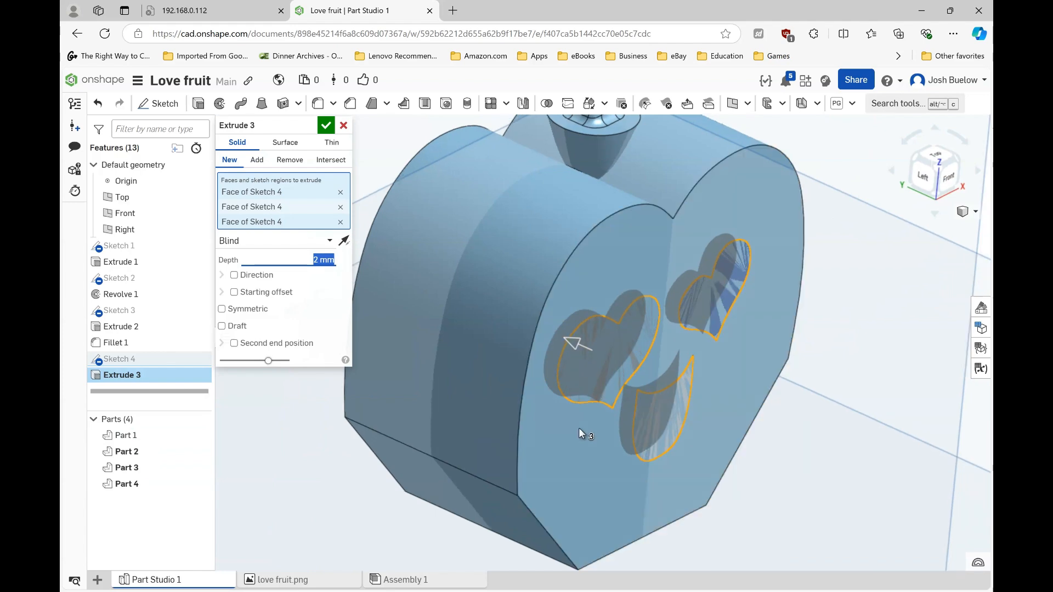
{"action": "right_click_drag", "start_coordinate": [578, 428], "coordinate": [551, 397]}
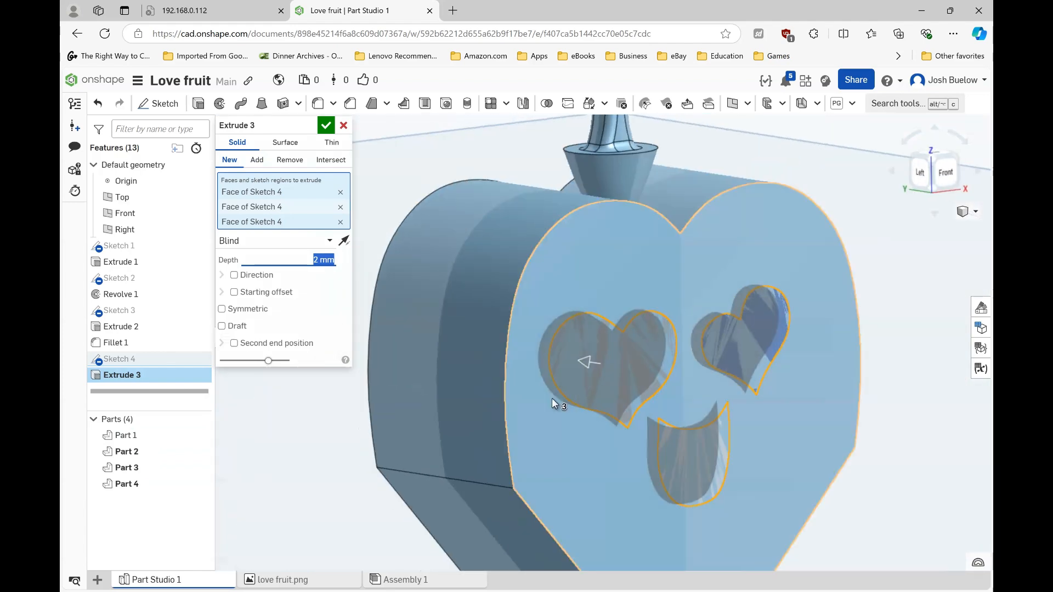
{"action": "left_click", "coordinate": [325, 118]}
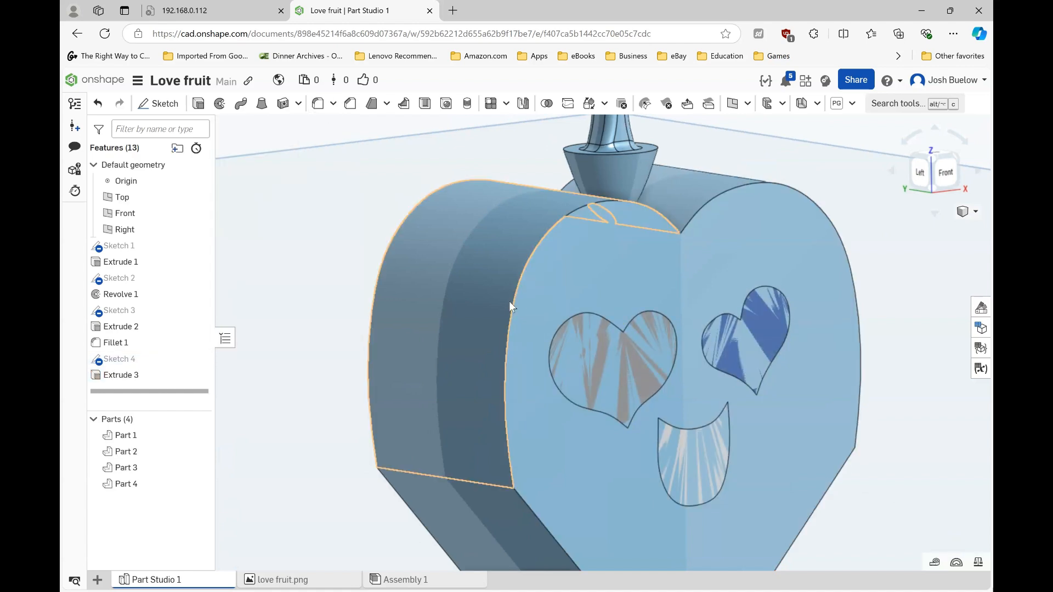
Step: Subtract the eye and mouth parts (Part 2, Part 3 and Part 4) from Part 1 with a Boolean, keeping the tools
{"action": "scroll", "coordinate": [411, 294], "scroll_direction": "down", "scroll_amount": 2}
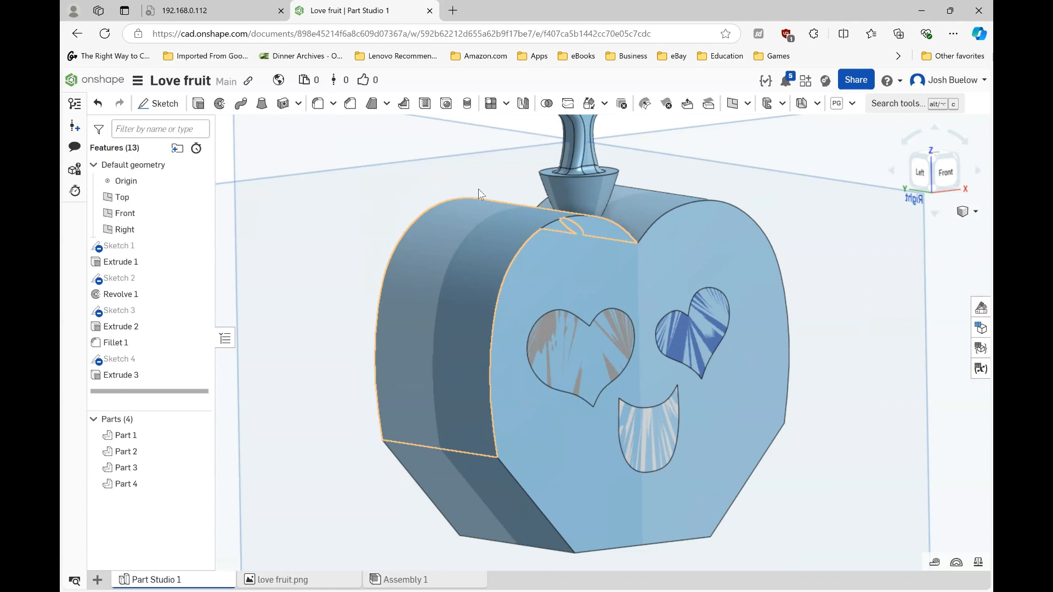
{"action": "left_click", "coordinate": [547, 104]}
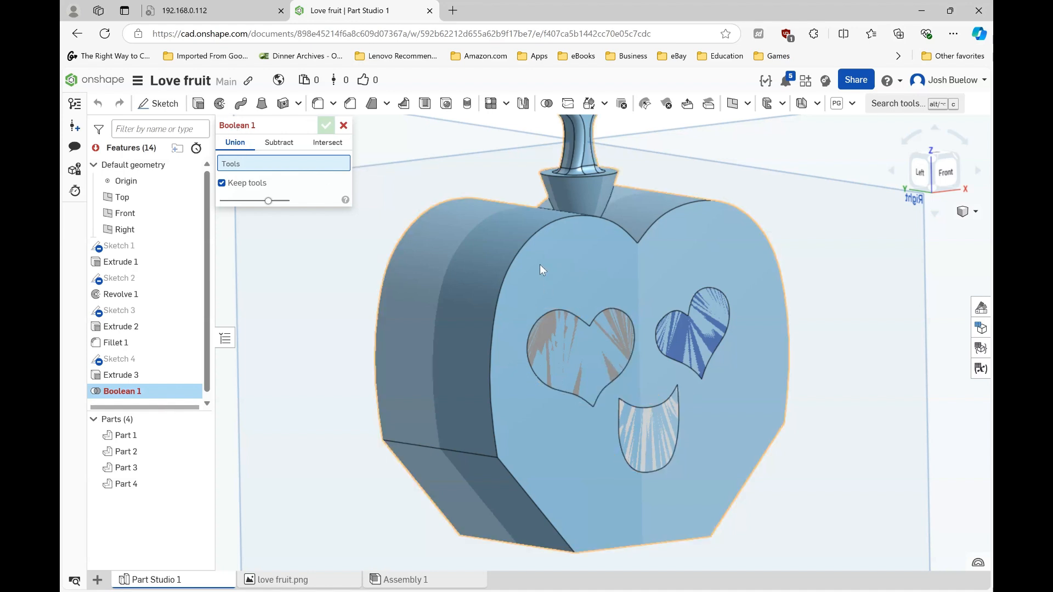
{"action": "left_click", "coordinate": [291, 148]}
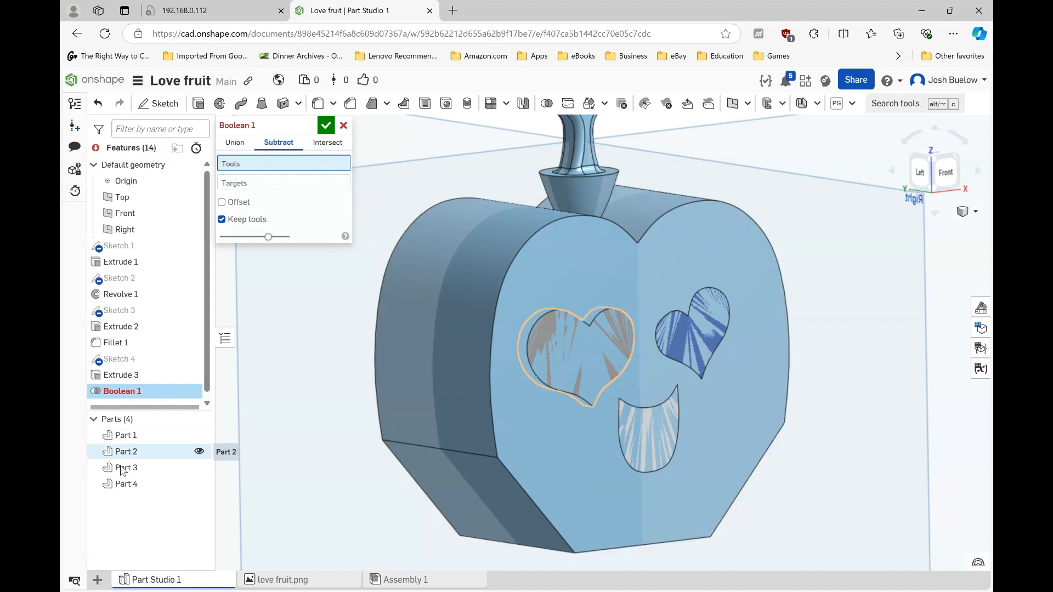
{"action": "left_click", "coordinate": [125, 483]}
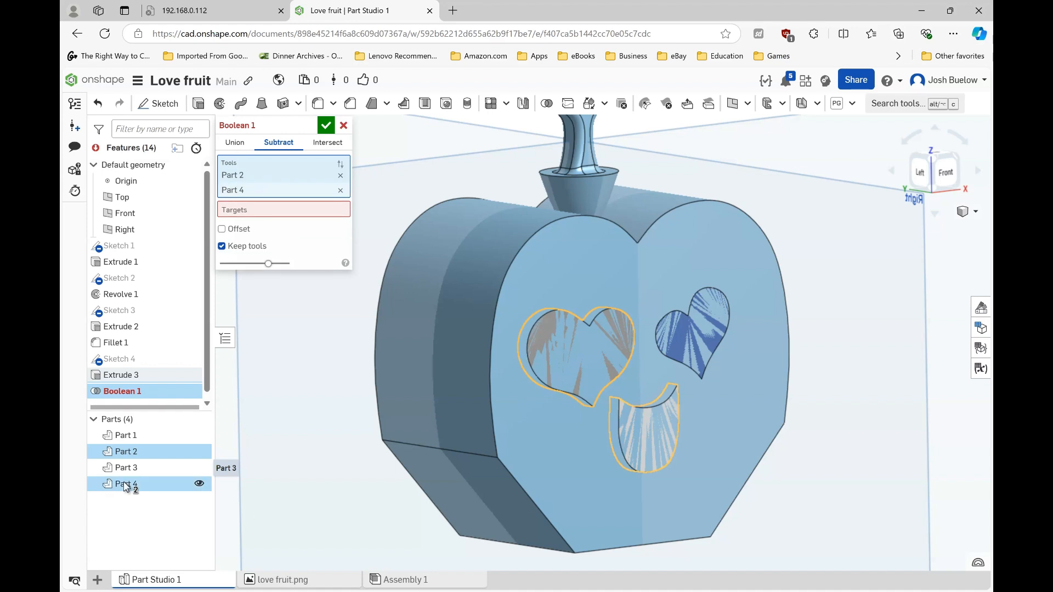
{"action": "left_click", "coordinate": [126, 467]}
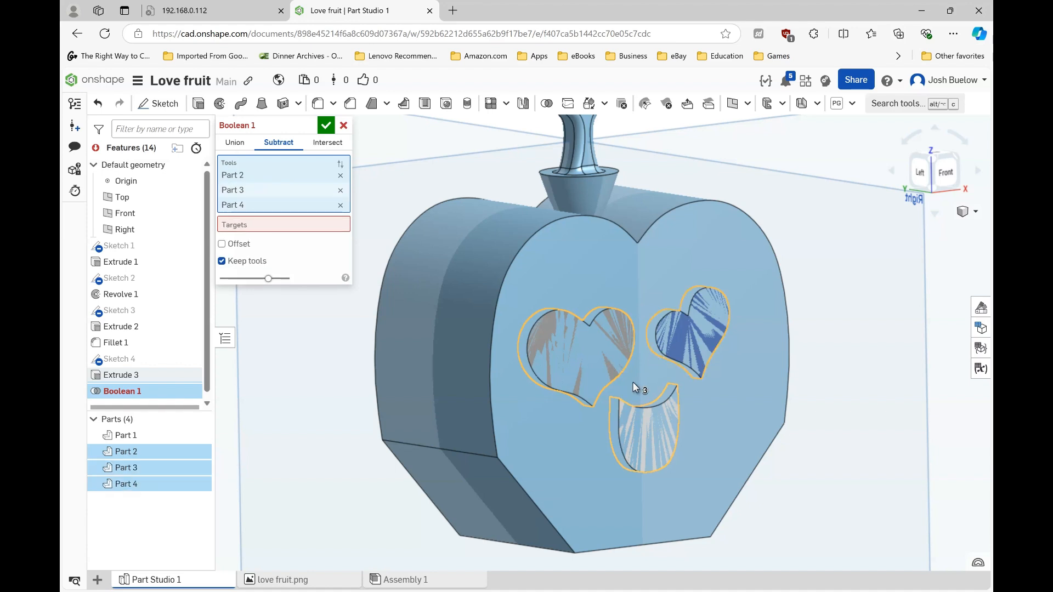
{"action": "left_click", "coordinate": [280, 226]}
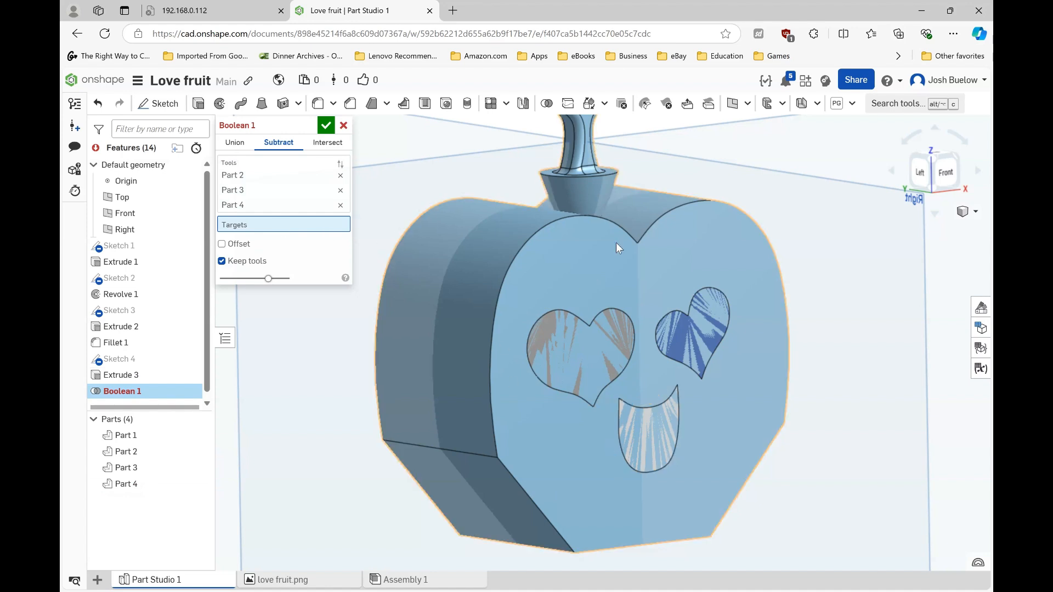
{"action": "left_click", "coordinate": [122, 437]}
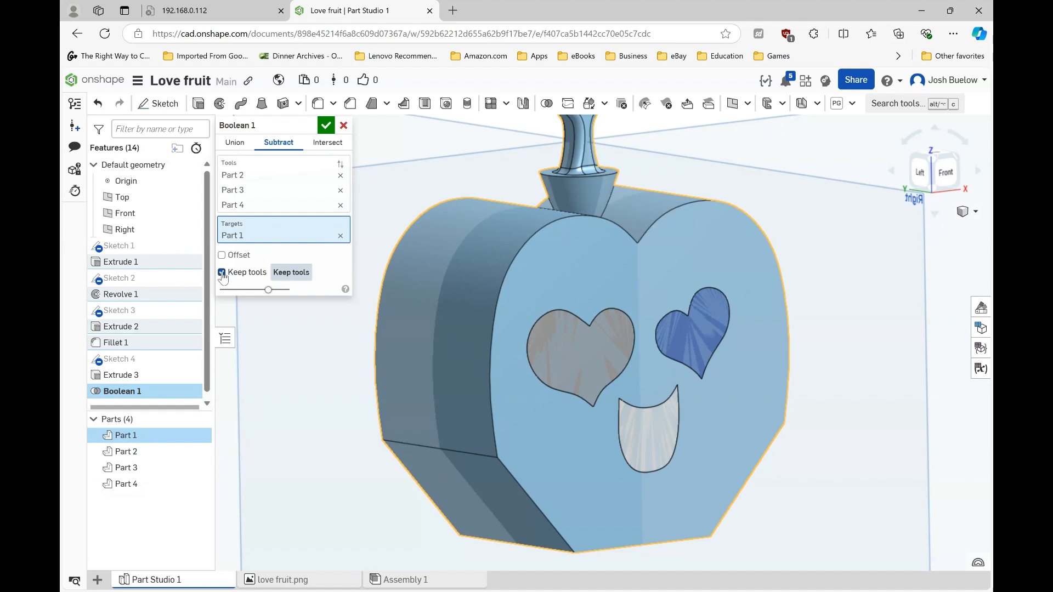
{"action": "left_click", "coordinate": [325, 127]}
Step: Hide the two eye parts and the mouth part to inspect their recesses in the body, and show them again
{"action": "right_click_drag", "start_coordinate": [604, 448], "coordinate": [557, 464]}
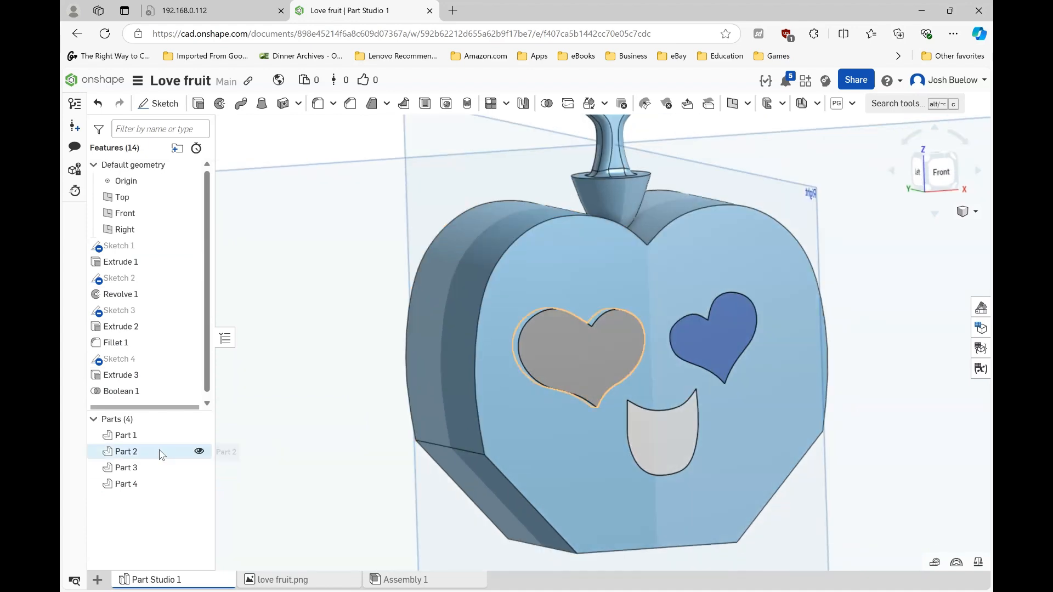
{"action": "left_click", "coordinate": [199, 451]}
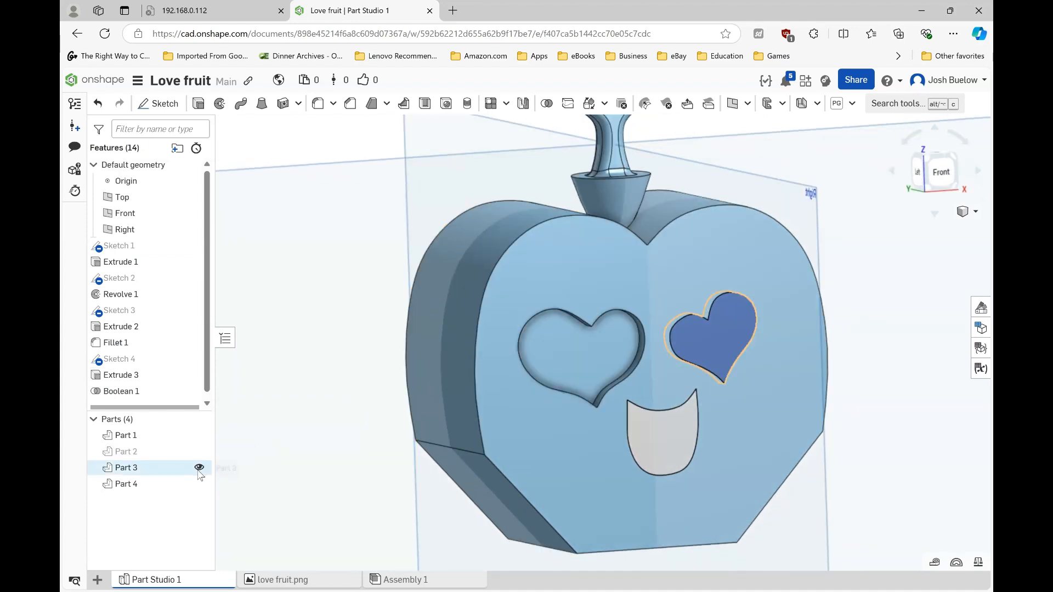
{"action": "left_click", "coordinate": [199, 484]}
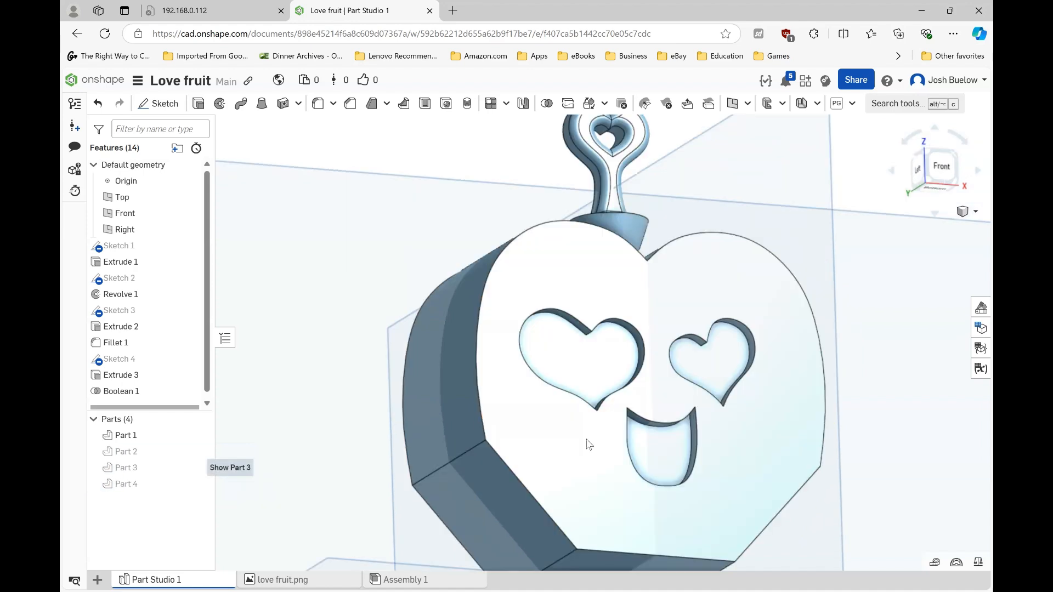
{"action": "right_click_drag", "start_coordinate": [588, 442], "coordinate": [549, 381]}
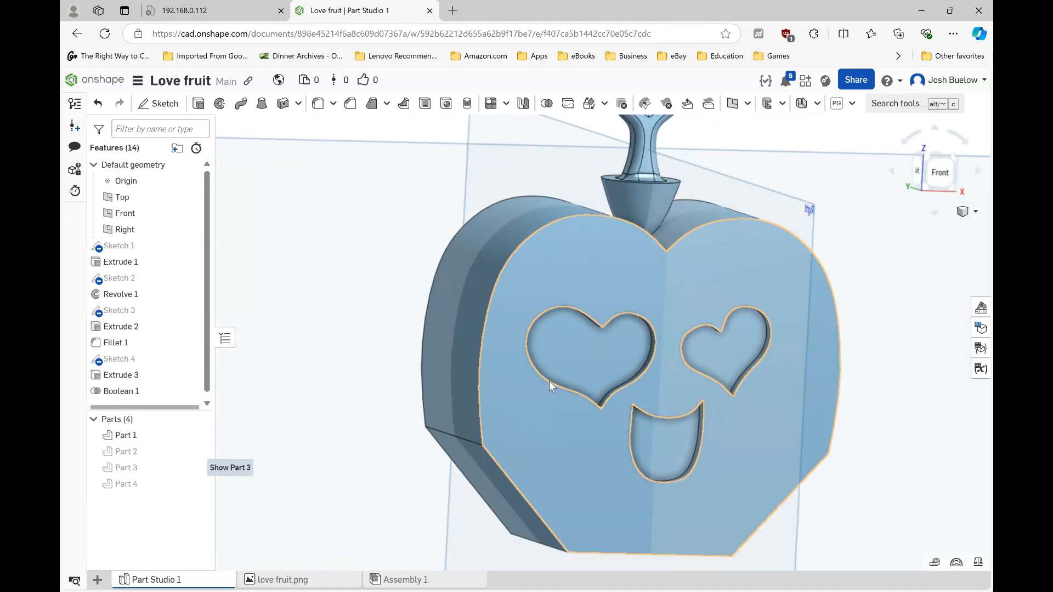
{"action": "left_click", "coordinate": [199, 451]}
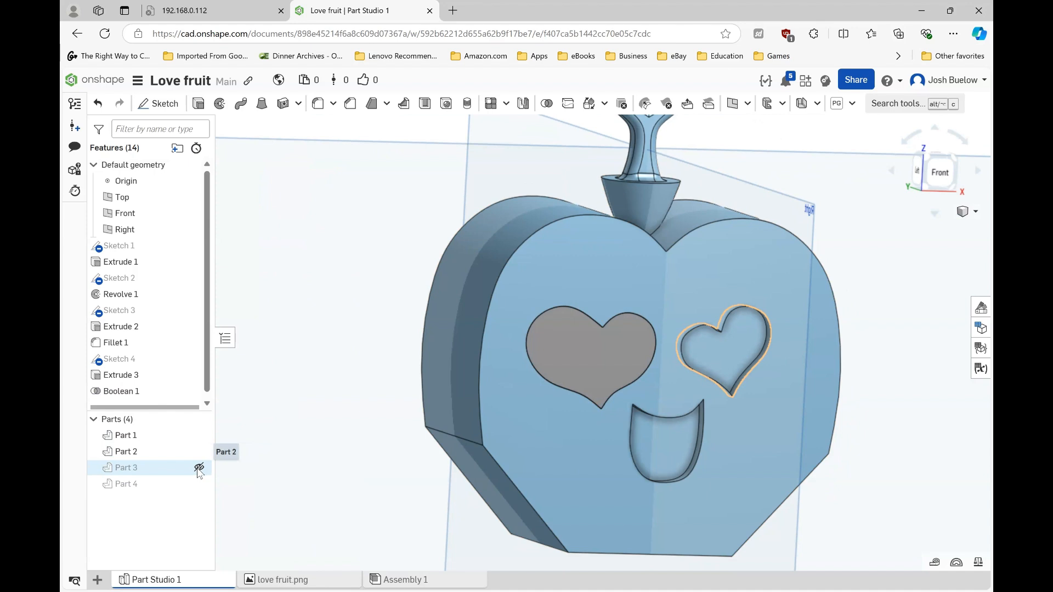
{"action": "left_click", "coordinate": [199, 468]}
{"action": "left_click", "coordinate": [199, 483]}
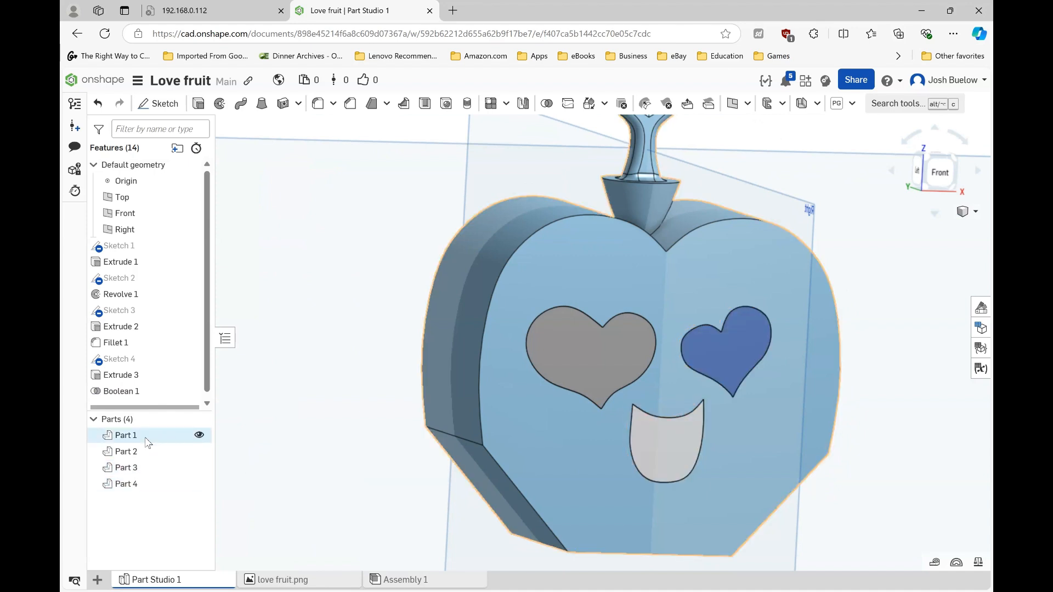
Step: Hide the heart body to inspect the eye and mouth inserts on their own, and show it again
{"action": "left_click", "coordinate": [199, 434]}
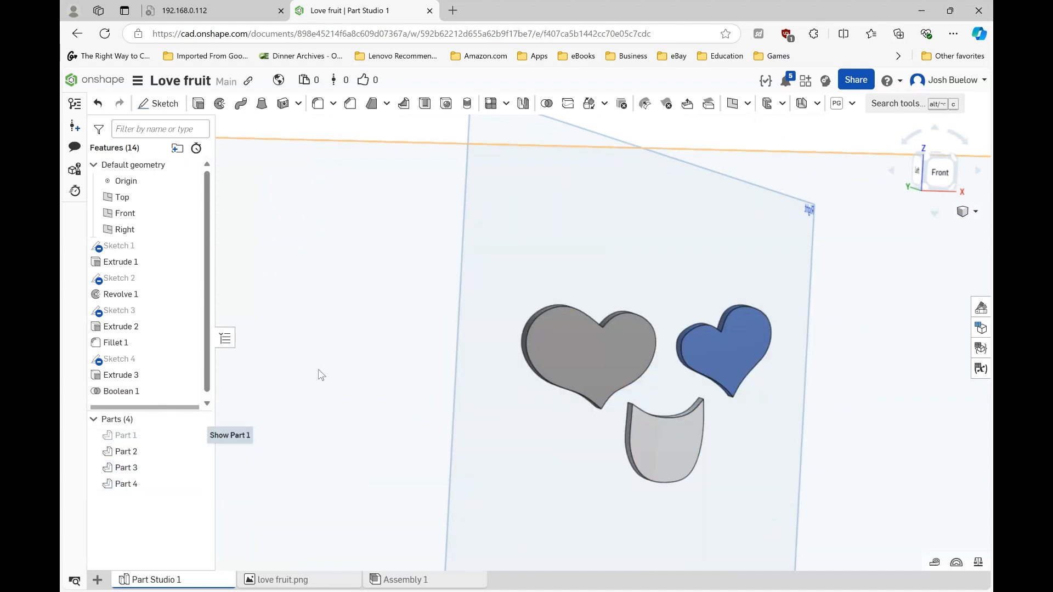
{"action": "right_click_drag", "start_coordinate": [321, 375], "coordinate": [521, 409]}
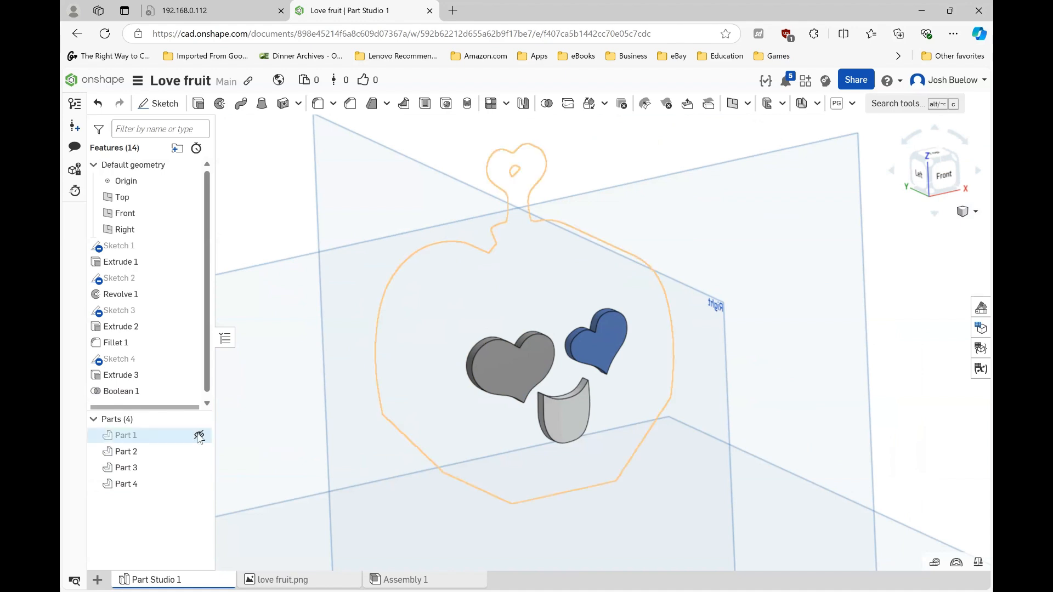
{"action": "left_click", "coordinate": [199, 436]}
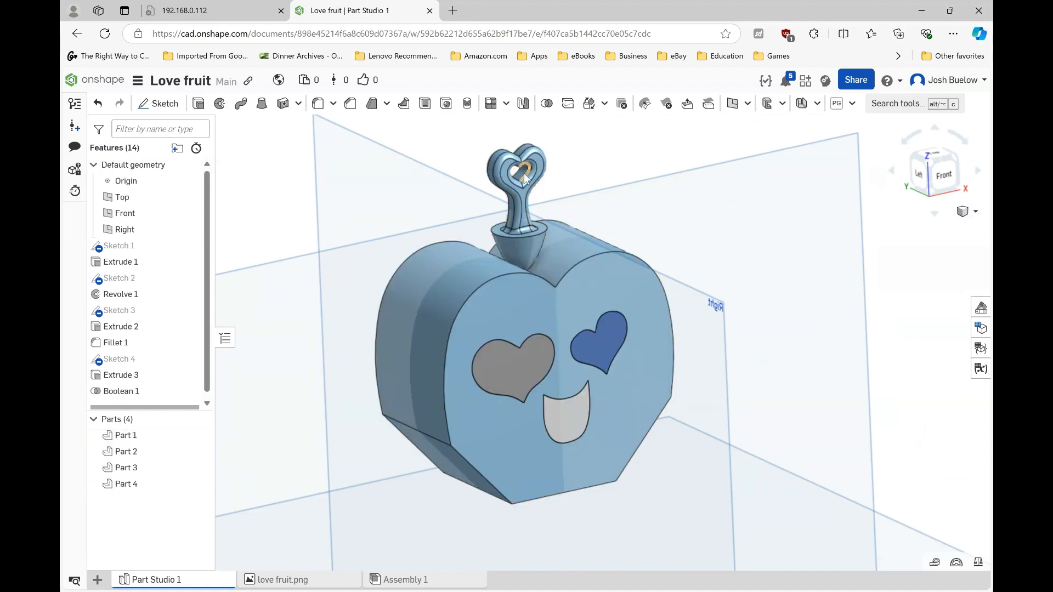
{"action": "scroll", "coordinate": [568, 231], "scroll_direction": "down", "scroll_amount": 2}
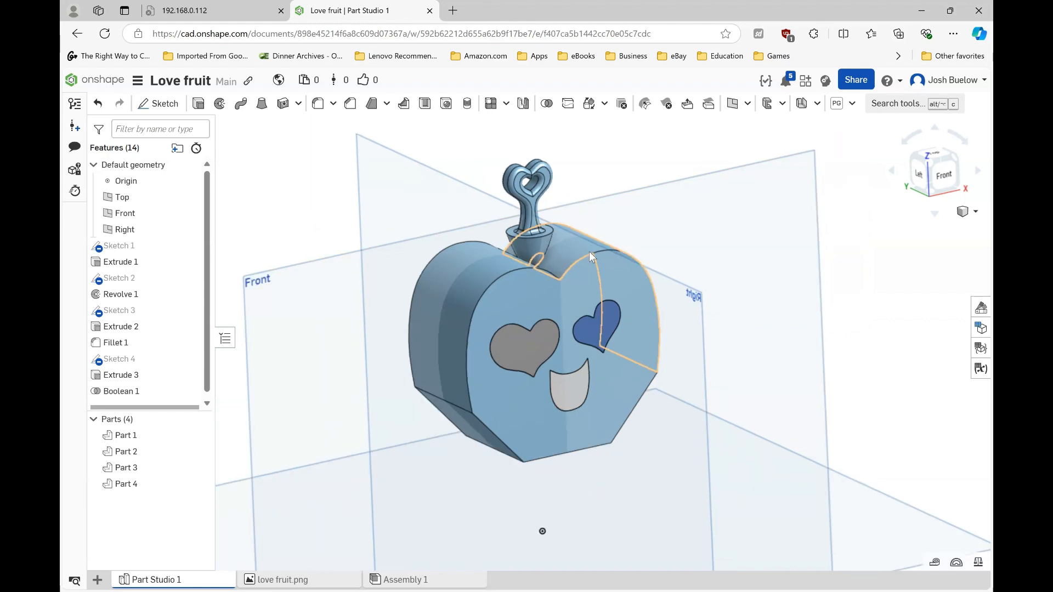
Step: Show the reference image in Sketch 1 to compare it with the heart body, eyes and mouth, and hide it again
{"action": "scroll", "coordinate": [530, 359], "scroll_direction": "up", "scroll_amount": 1}
{"action": "right_click_drag", "start_coordinate": [521, 386], "coordinate": [498, 368]}
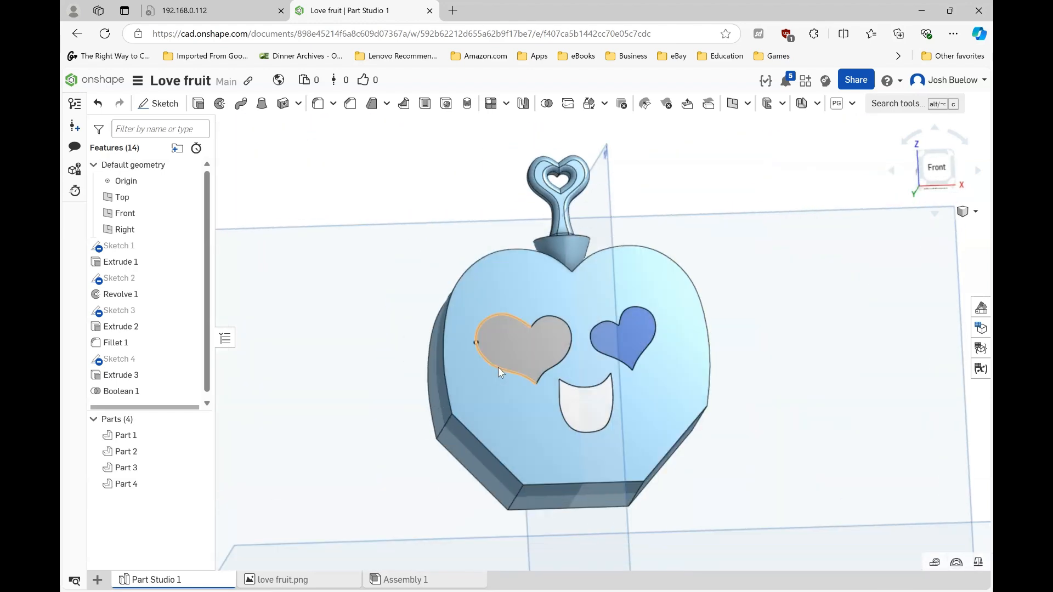
{"action": "left_click", "coordinate": [190, 246]}
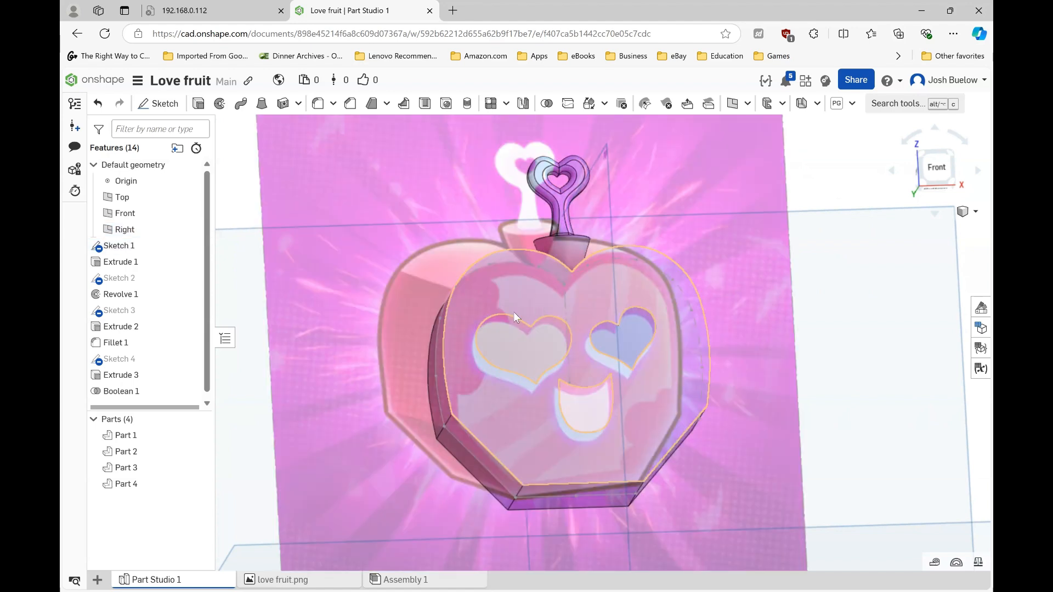
{"action": "scroll", "coordinate": [513, 311], "scroll_direction": "up", "scroll_amount": 1}
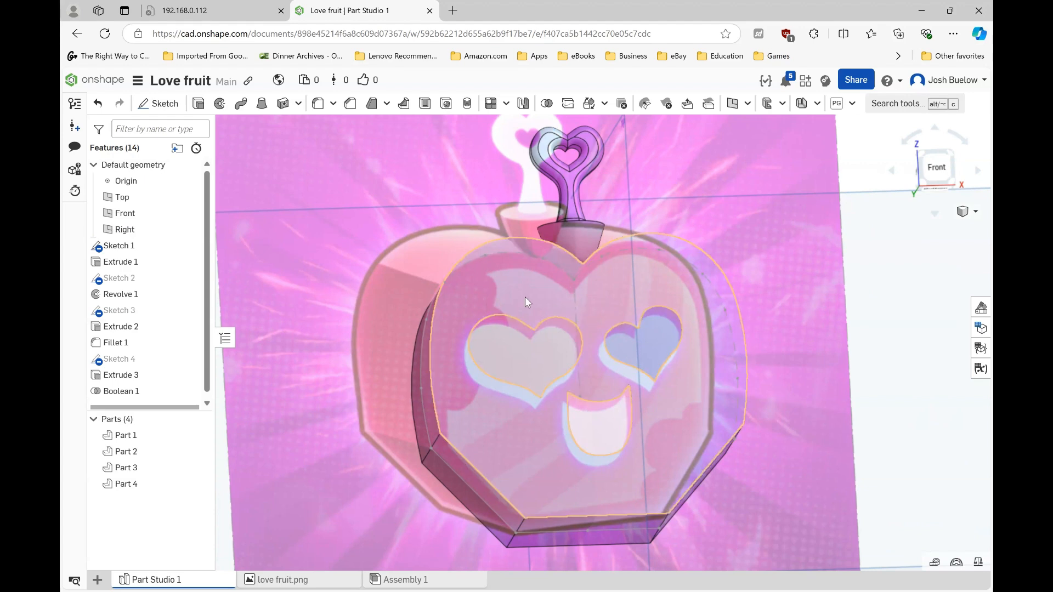
{"action": "mouse_move", "coordinate": [525, 297]}
{"action": "right_mouse_down"}
{"action": "mouse_move", "coordinate": [555, 329]}
{"action": "mouse_move", "coordinate": [533, 310]}
{"action": "right_mouse_up"}
{"action": "scroll", "coordinate": [531, 329], "scroll_direction": "down", "scroll_amount": 3}
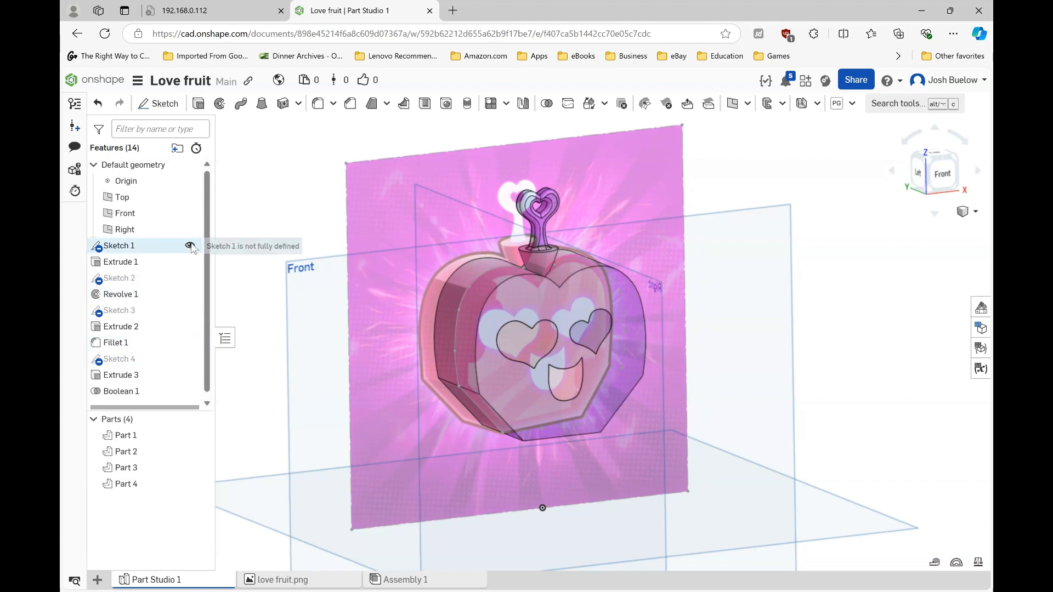
{"action": "left_click", "coordinate": [190, 246]}
{"action": "mouse_move", "coordinate": [581, 357]}
{"action": "right_mouse_down"}
{"action": "mouse_move", "coordinate": [521, 376]}
{"action": "mouse_move", "coordinate": [537, 402]}
{"action": "mouse_move", "coordinate": [515, 333]}
{"action": "right_mouse_up"}
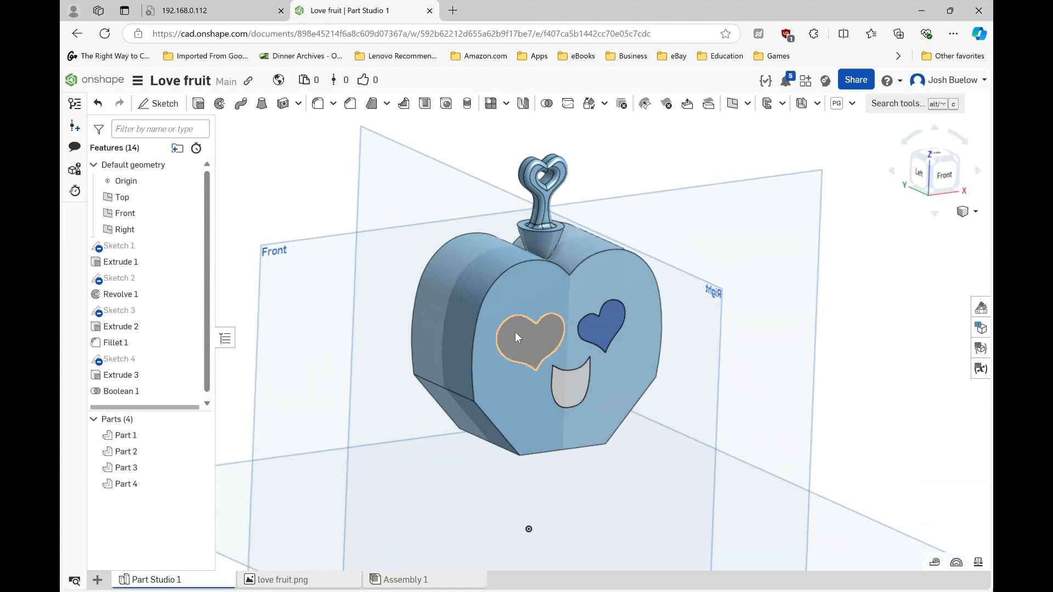
{"action": "scroll", "coordinate": [544, 208], "scroll_direction": "up", "scroll_amount": 2}
{"action": "right_click_drag", "start_coordinate": [545, 203], "coordinate": [532, 180]}
{"action": "scroll", "coordinate": [565, 230], "scroll_direction": "down", "scroll_amount": 3}
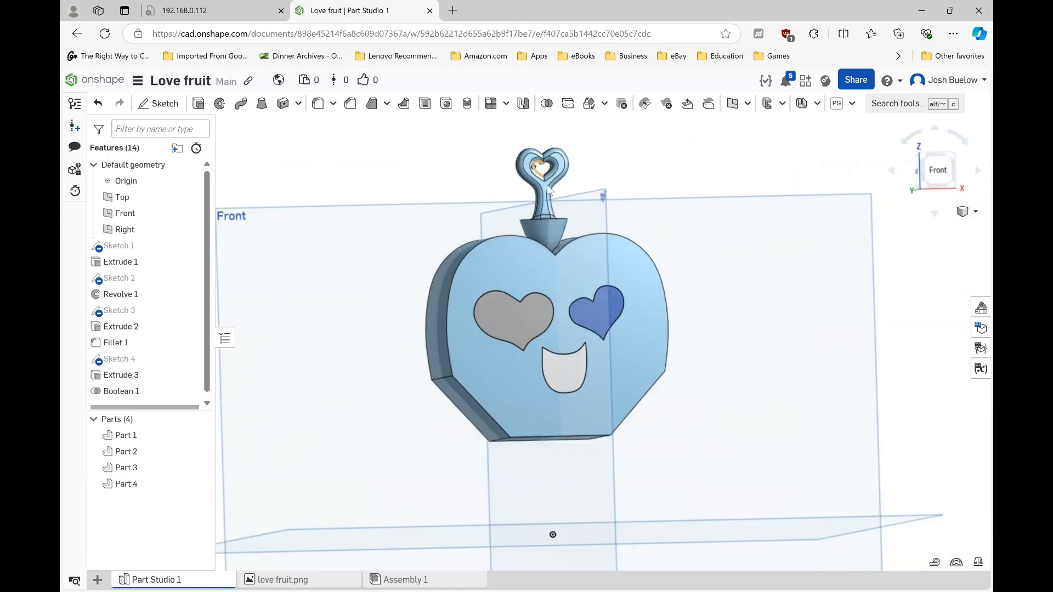
{"action": "right_click_drag", "start_coordinate": [501, 358], "coordinate": [505, 368]}
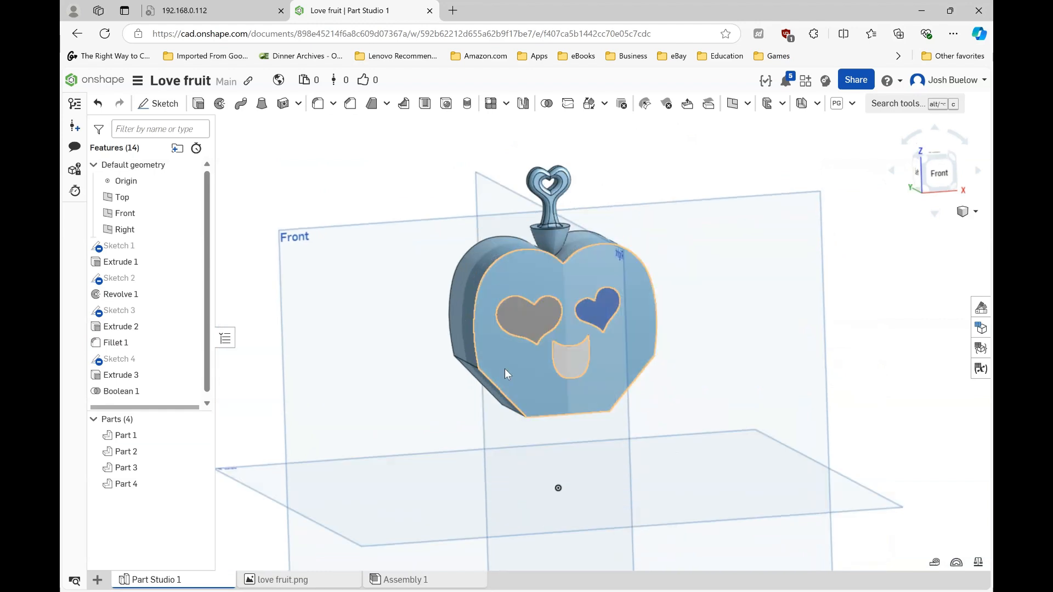